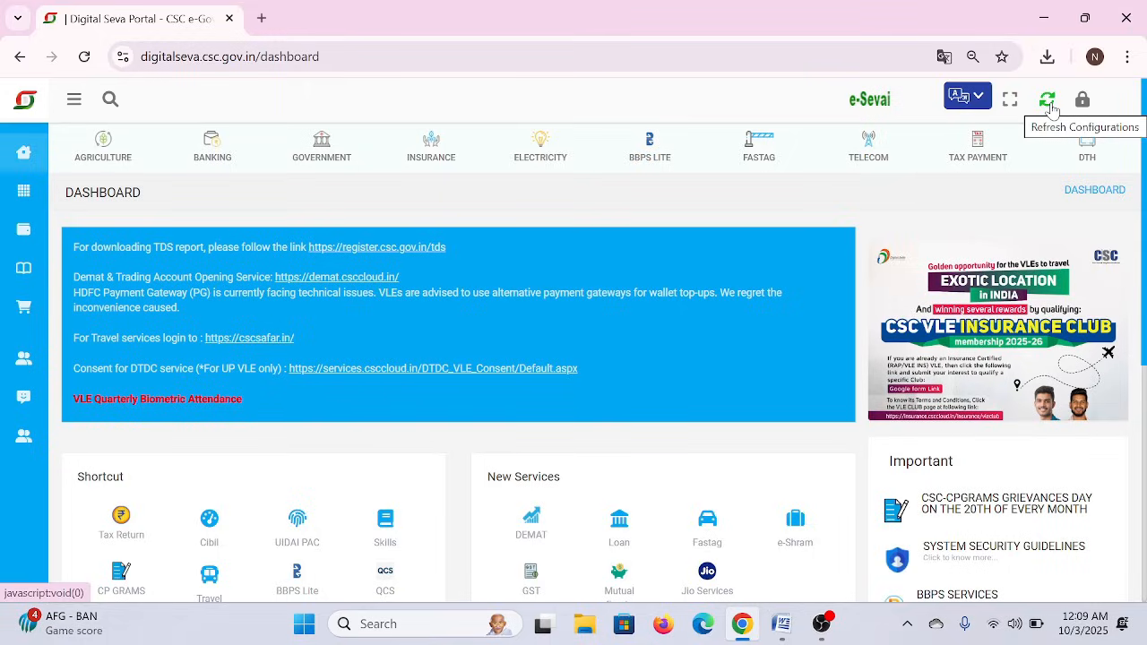
- Refresh the portal's account configurations and wait for the dashboard to reload
left_click(1048, 100)
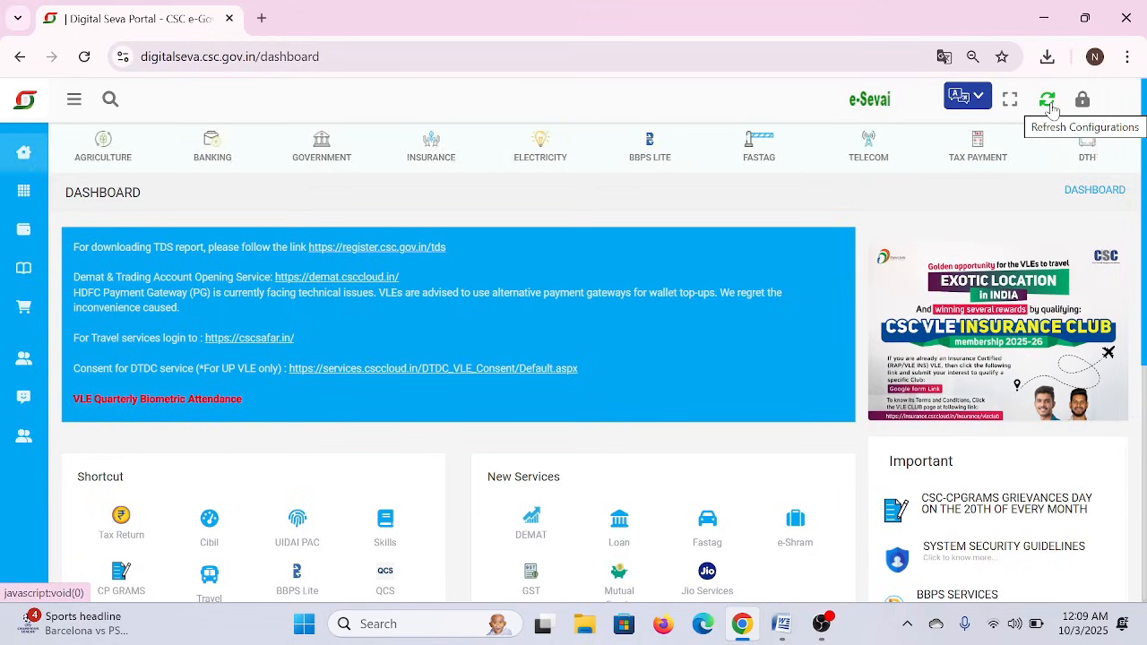
- Search the portal services for 'sb', then clear the search box
left_click(109, 102)
type("sbi")
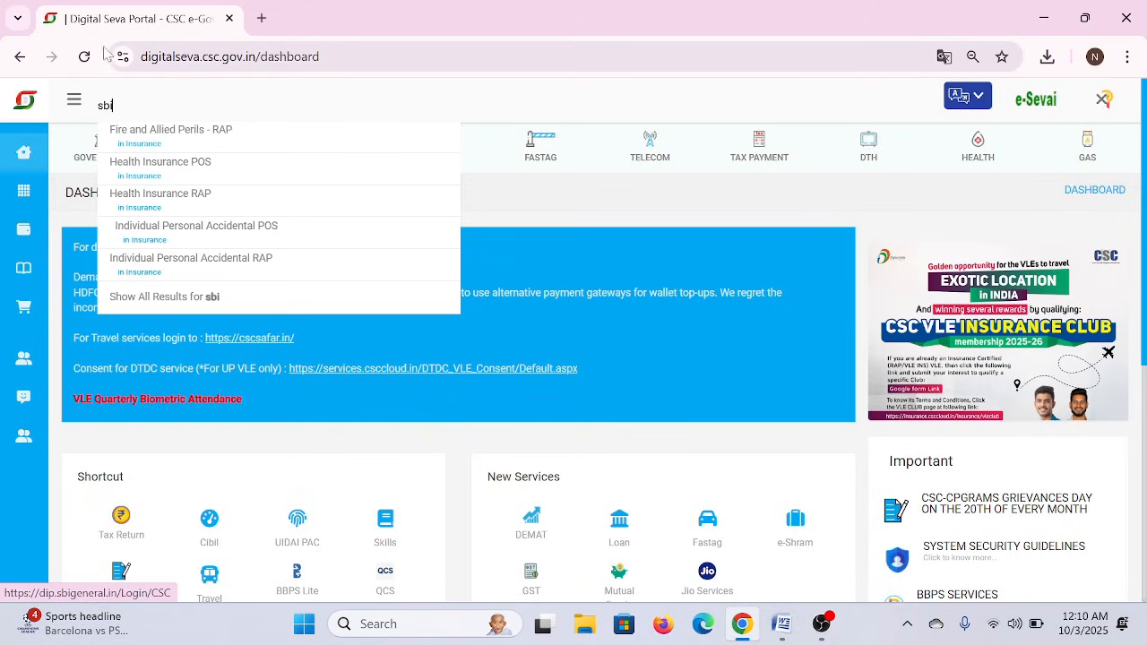
double_click(110, 105)
key("BackSpace")
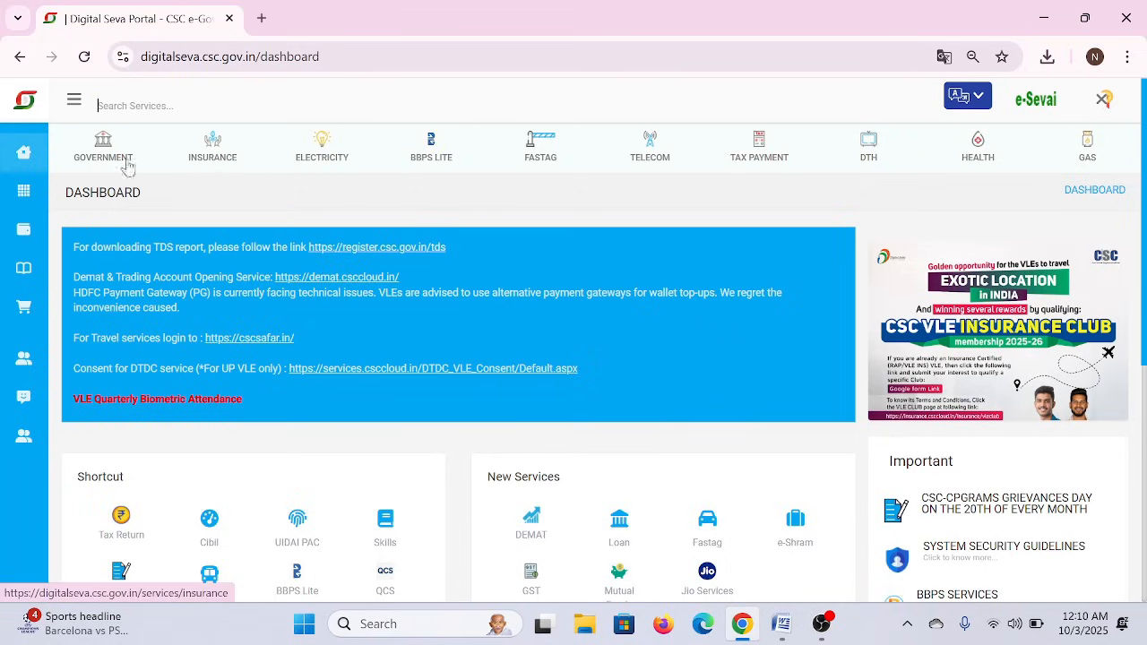
- Open Insurance services and choose Motor Comprehensive under New Business
left_click(214, 163)
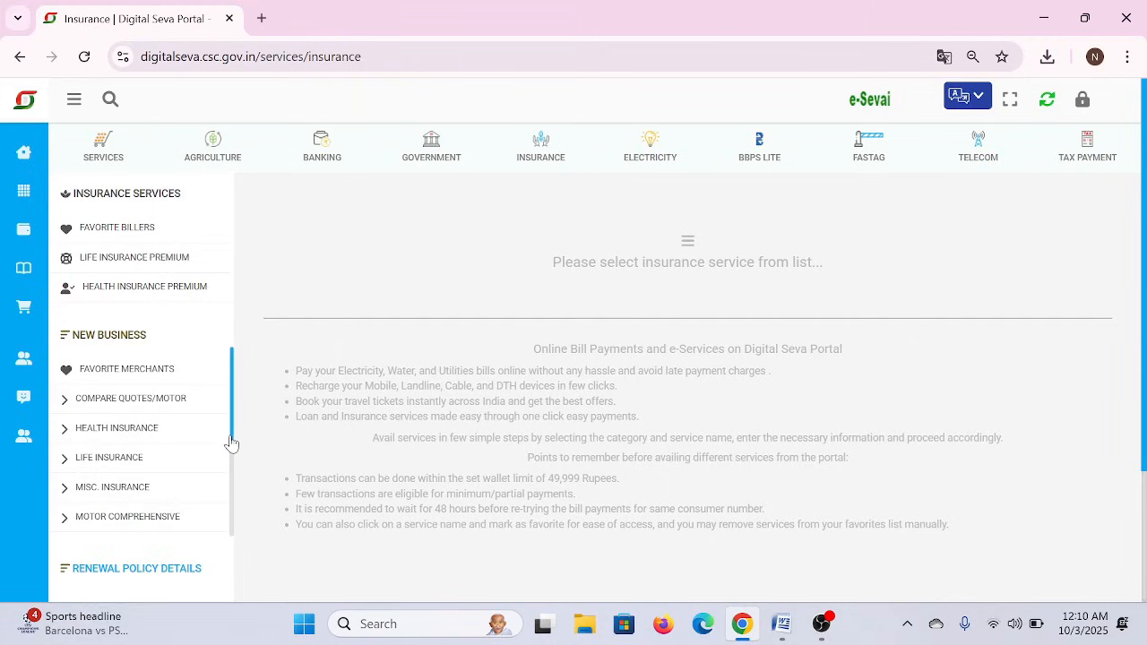
scroll(231, 442, "down", 2)
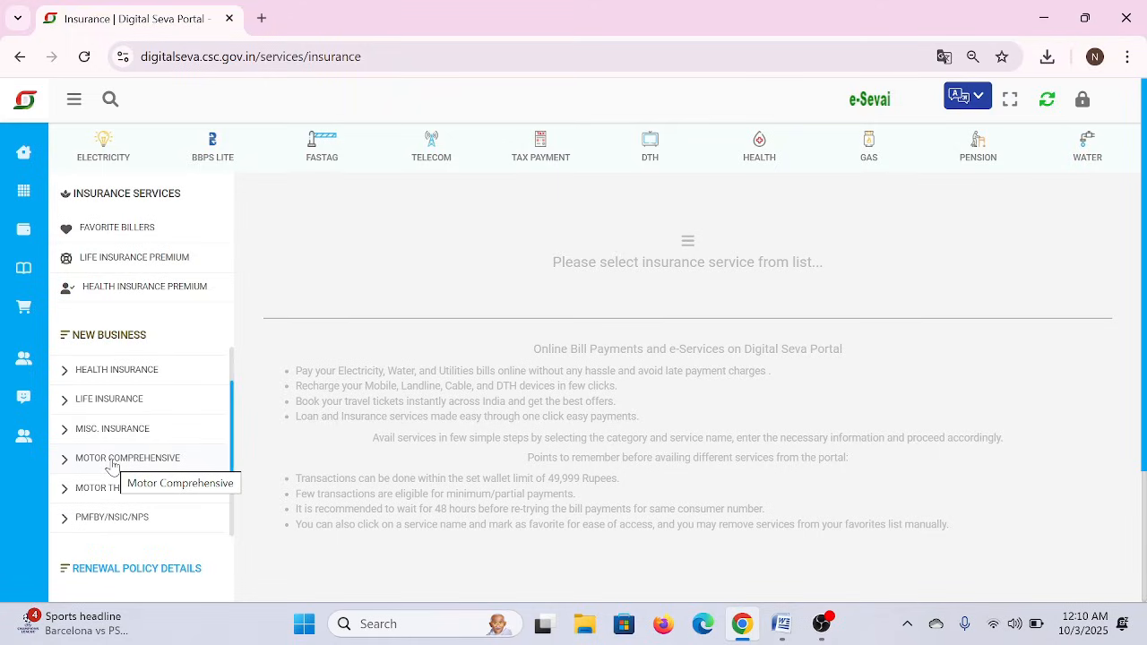
left_click(112, 461)
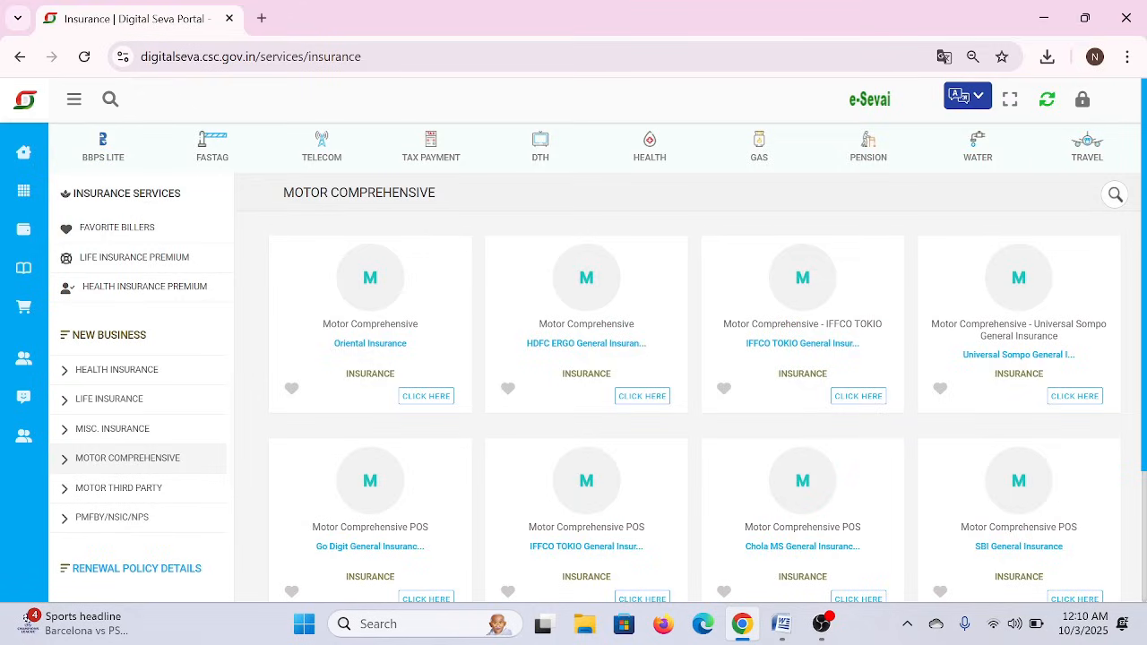
- Filter insurer cards by 'sbi' and launch SBI General's Motor Comprehensive RAP service
left_click(1115, 194)
type("s")
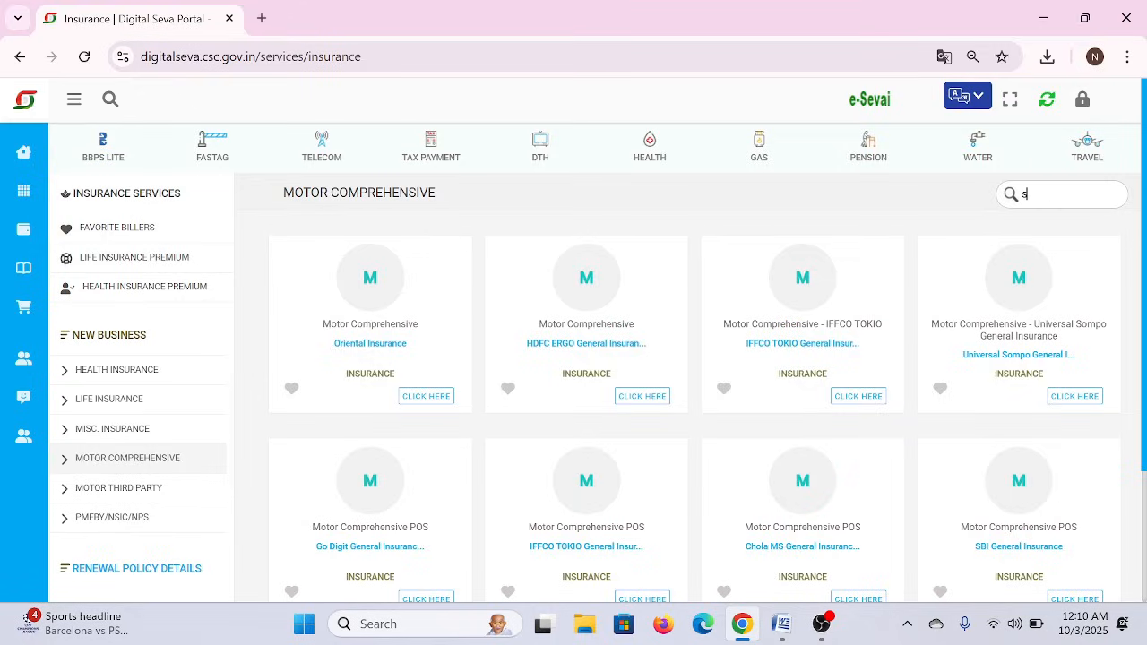
type("bi")
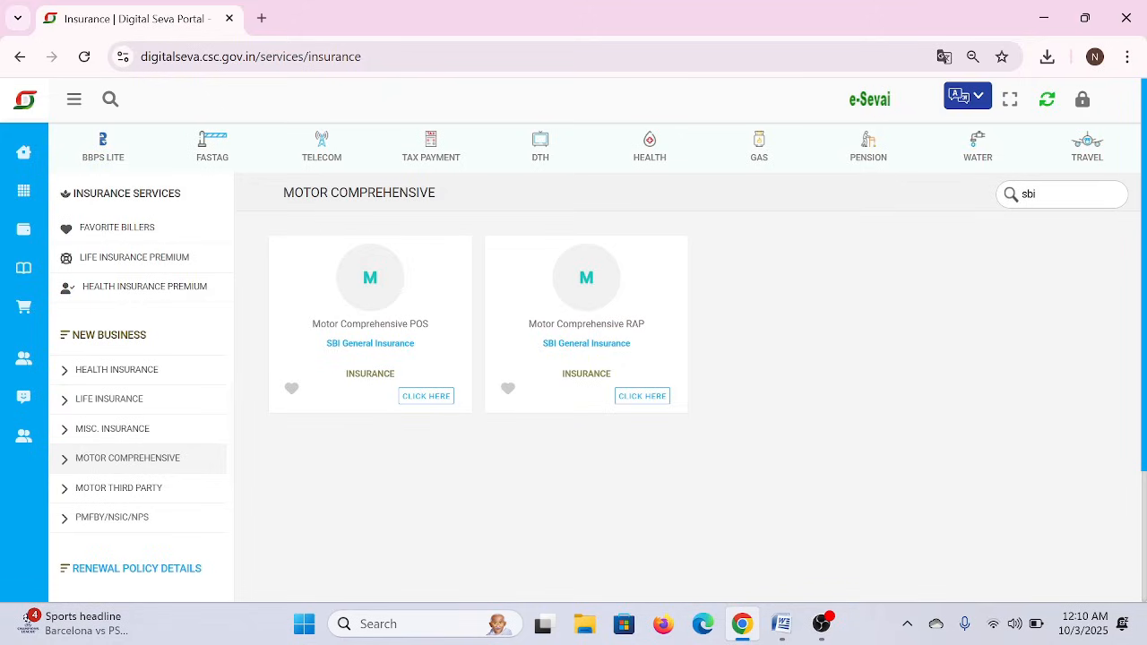
triple_click(370, 324)
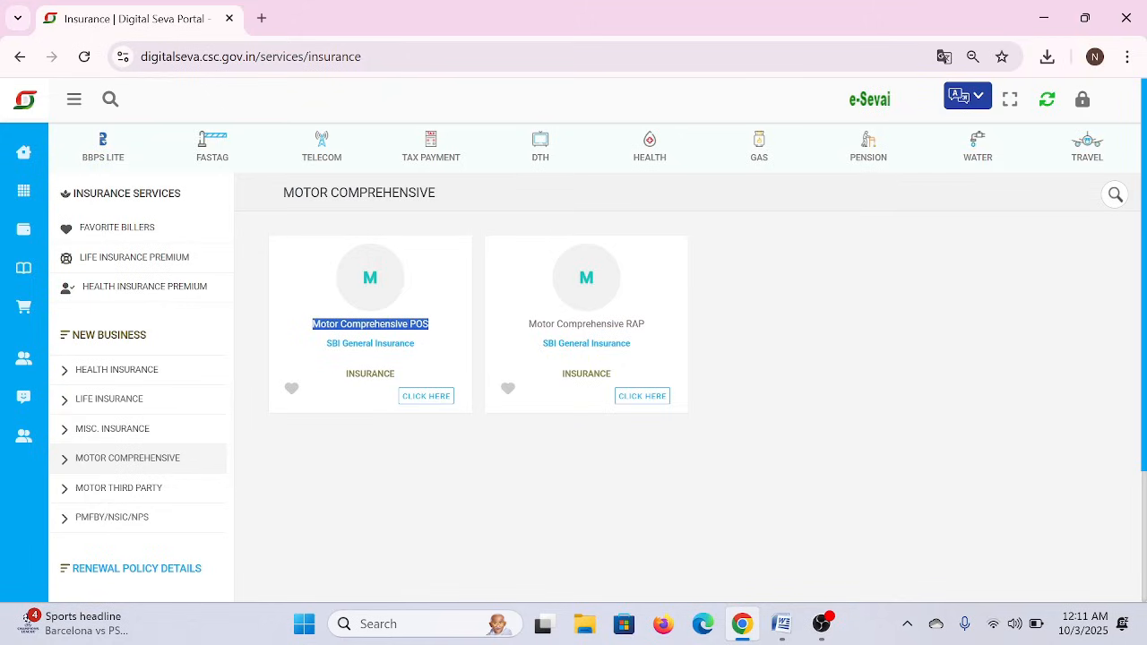
triple_click(586, 324)
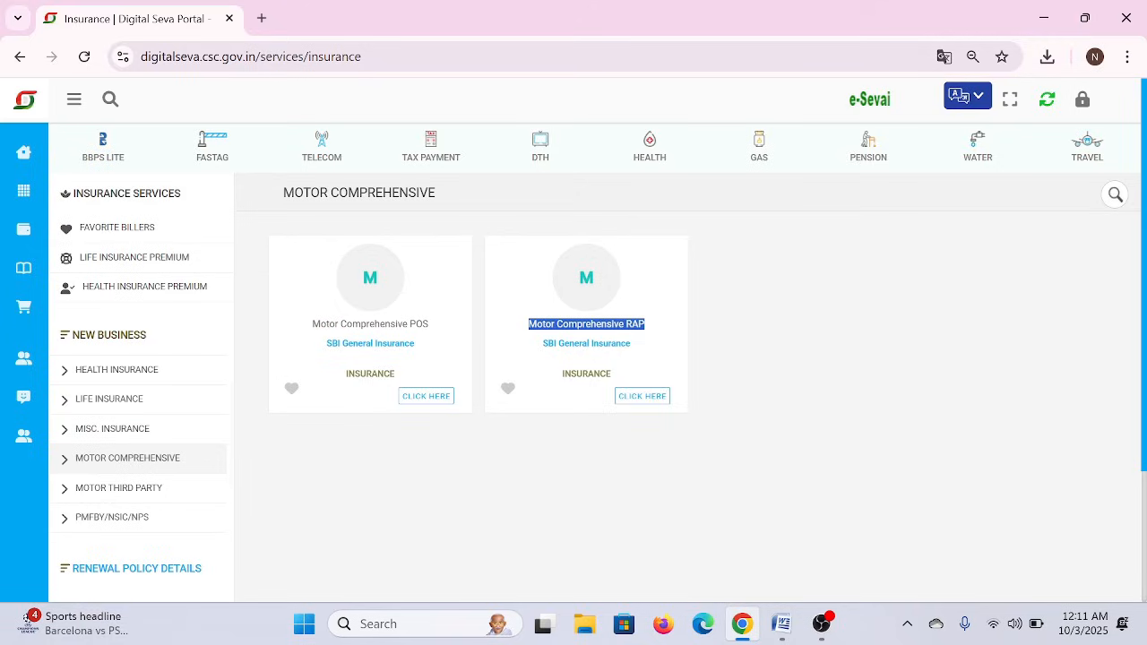
left_click(596, 418)
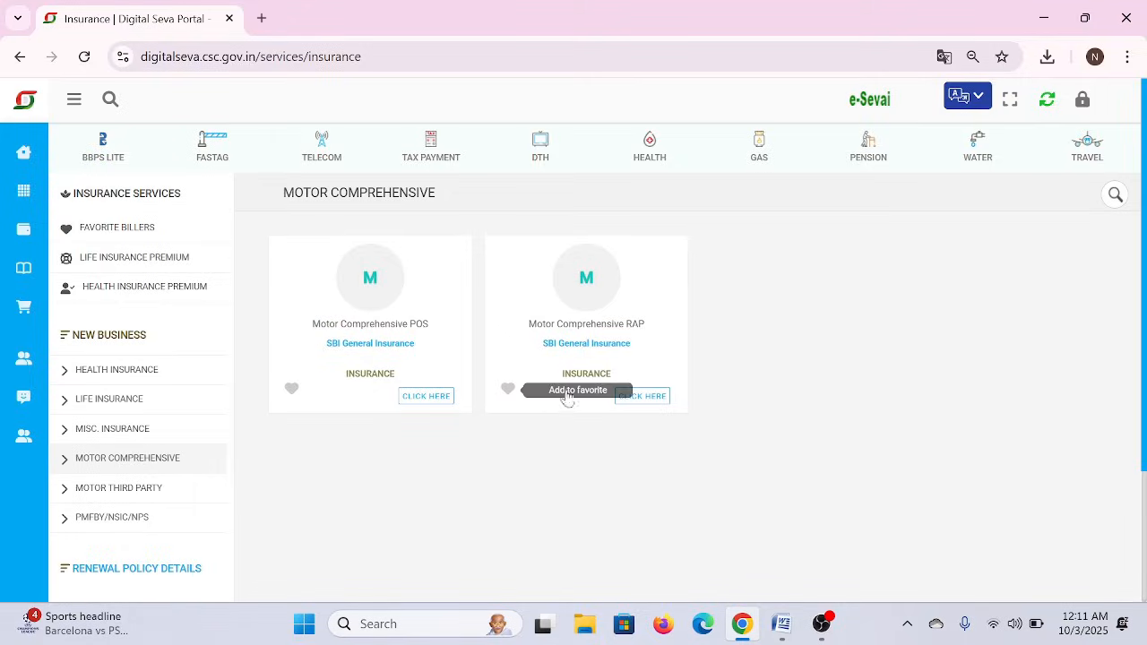
left_click(650, 398)
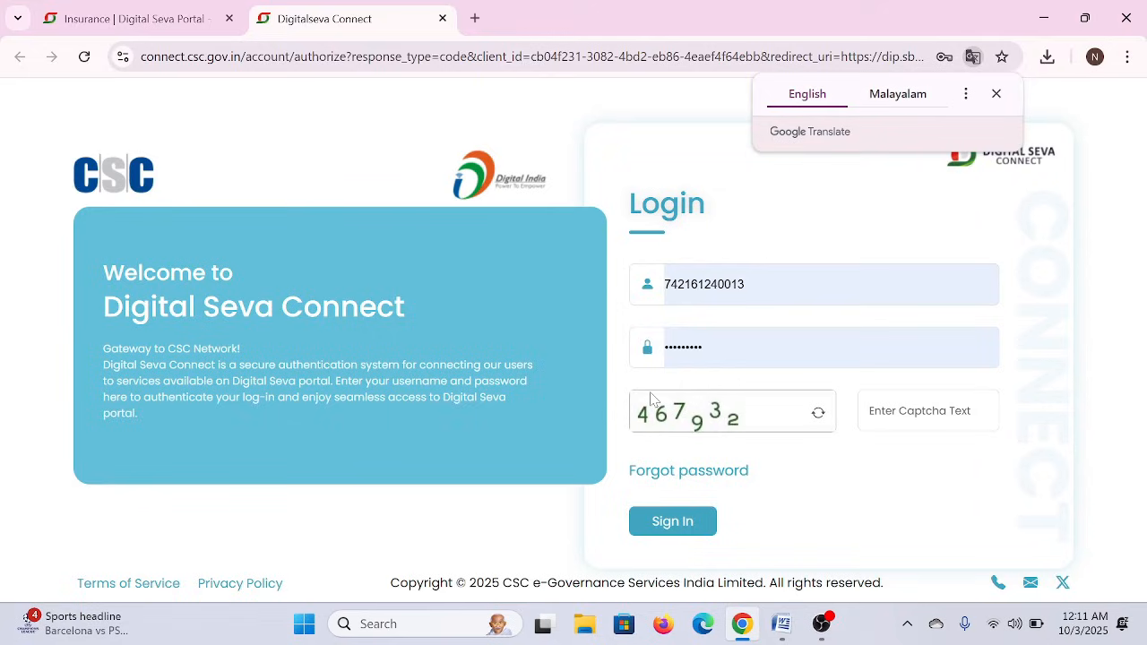
- Enter the displayed captcha code and sign in to Digital Seva Connect
left_click(914, 415)
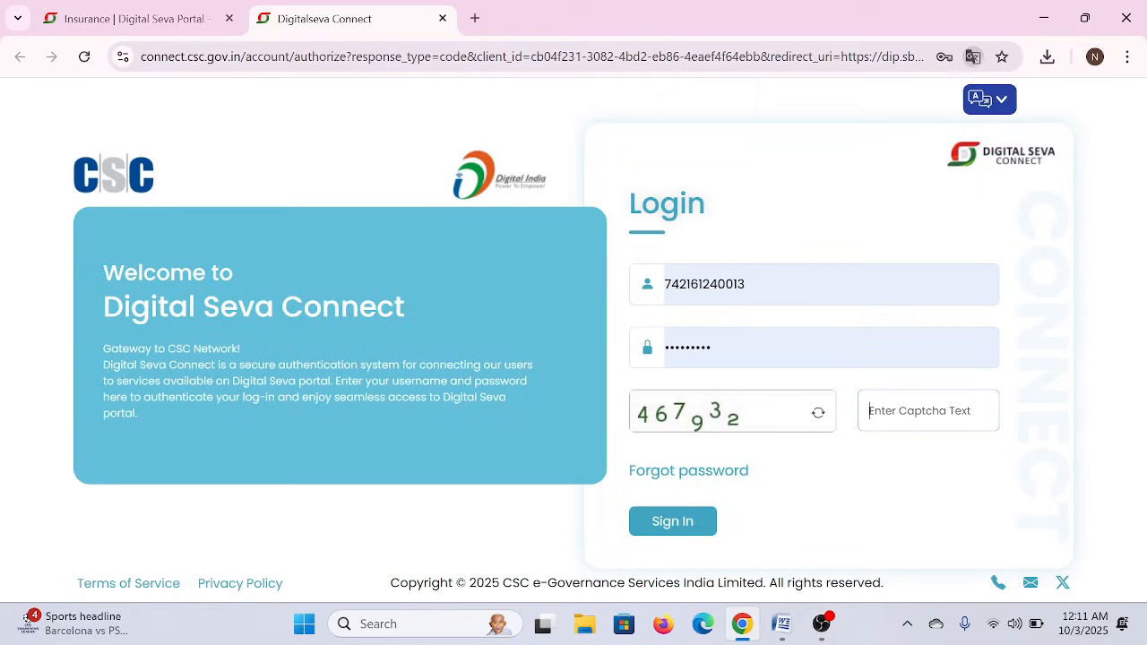
type("4")
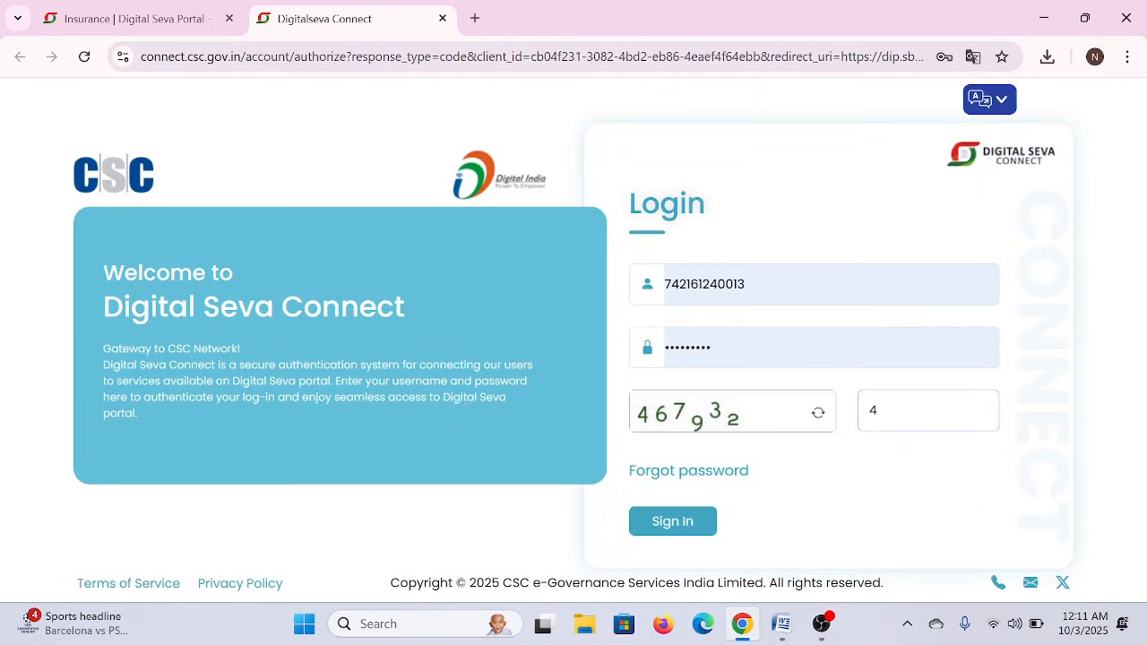
type("67932")
left_click(708, 523)
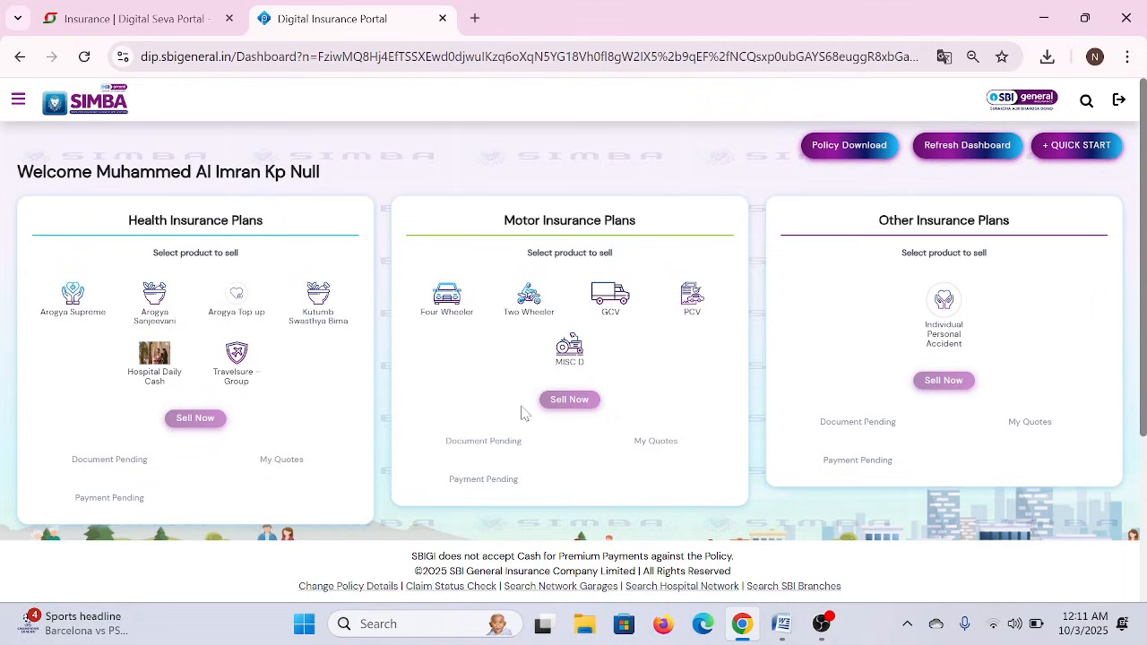
- Select the Four Wheeler product under Motor Insurance Plans and choose Sell Now
left_click(452, 320)
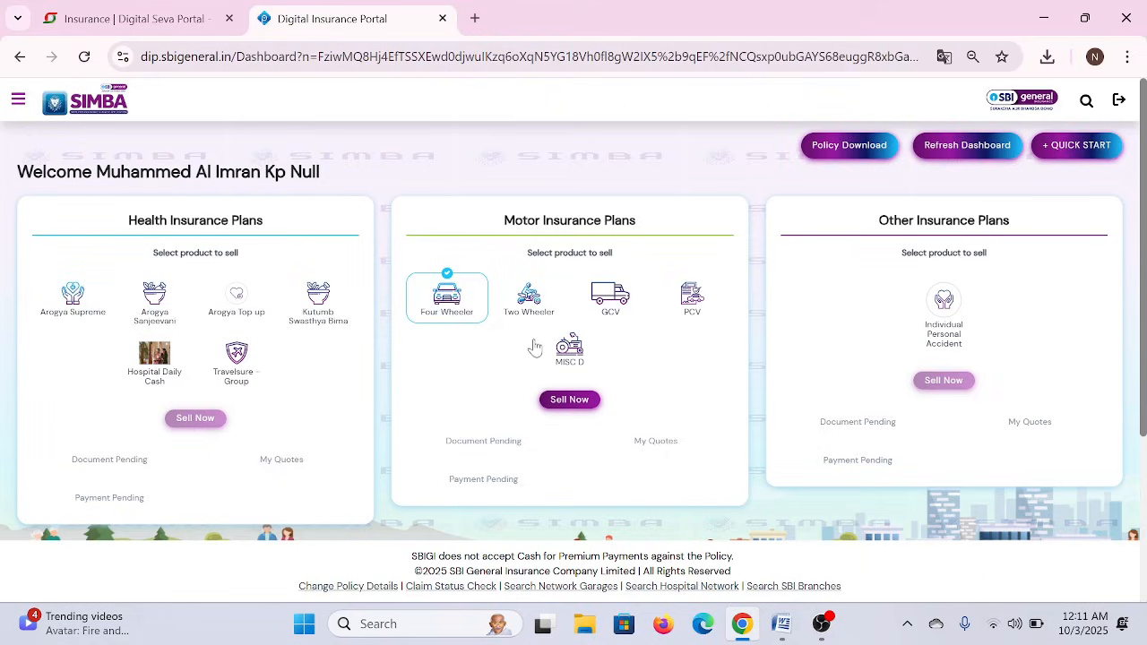
left_click(534, 305)
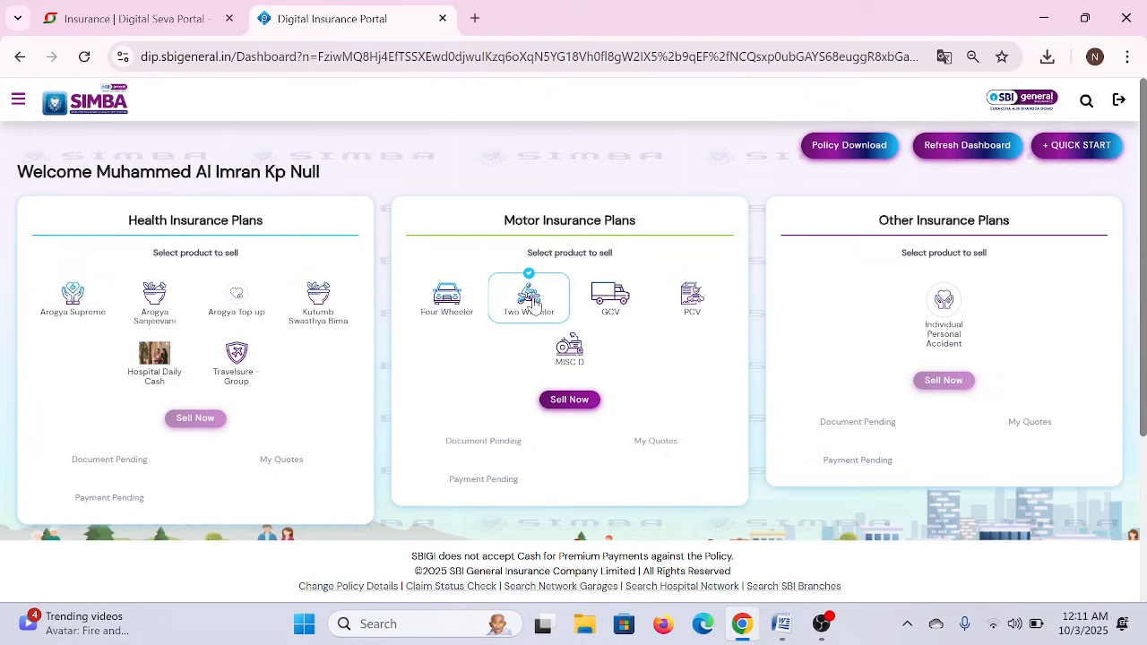
left_click(448, 305)
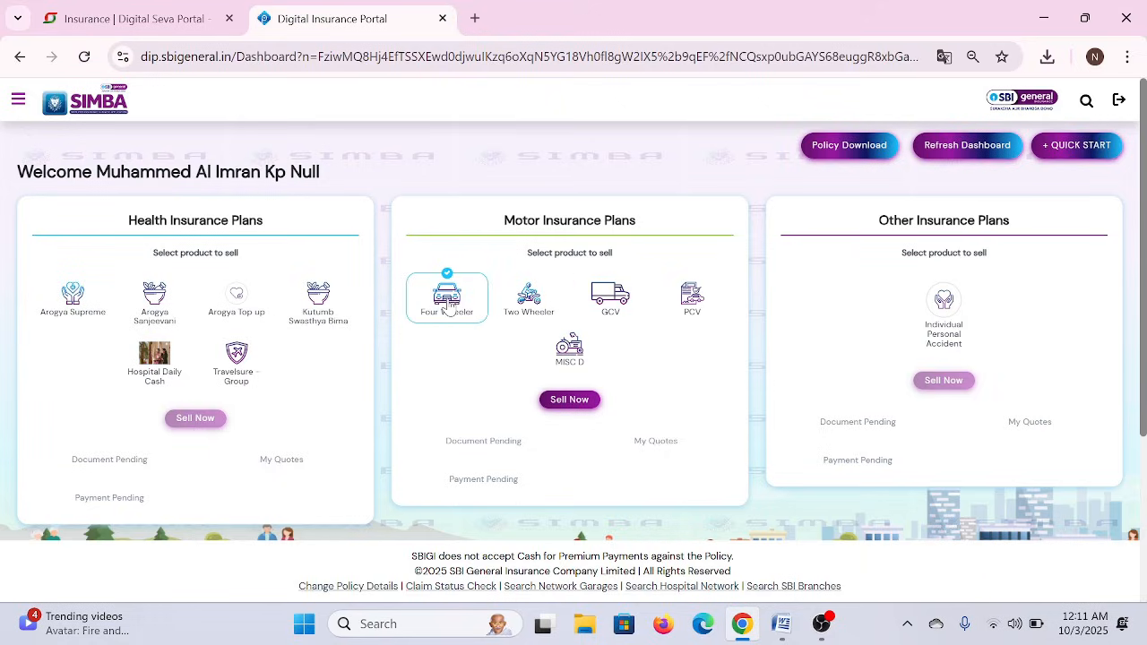
left_click(571, 402)
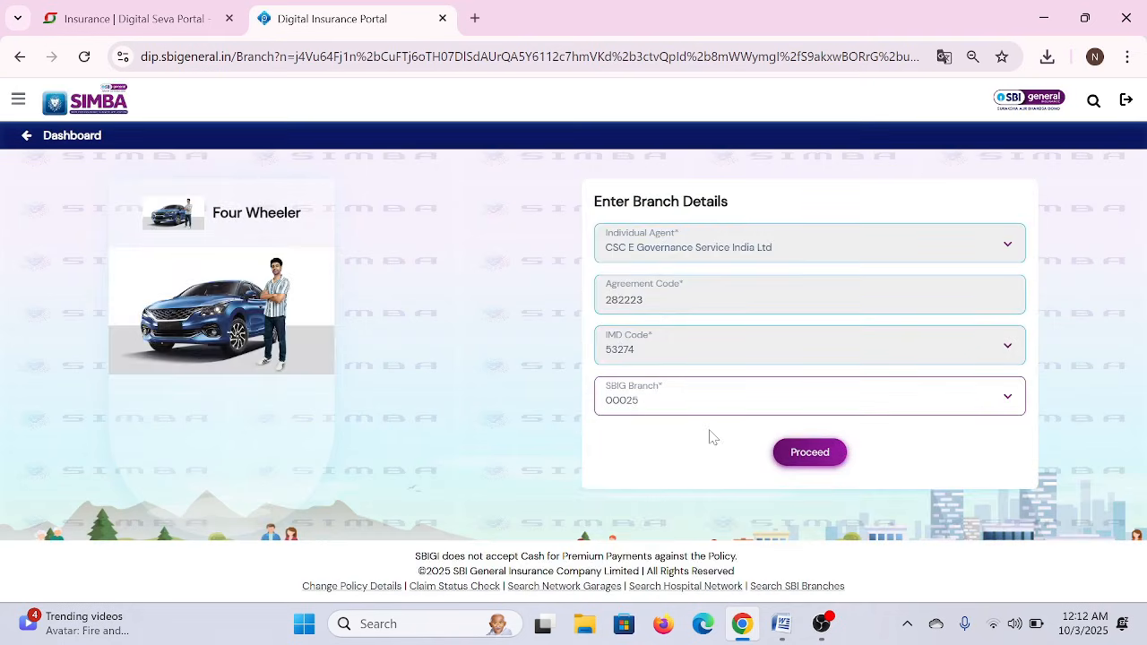
- Confirm the branch details, choose Roll-Over Customer, and bring up the Word notes
left_click(812, 455)
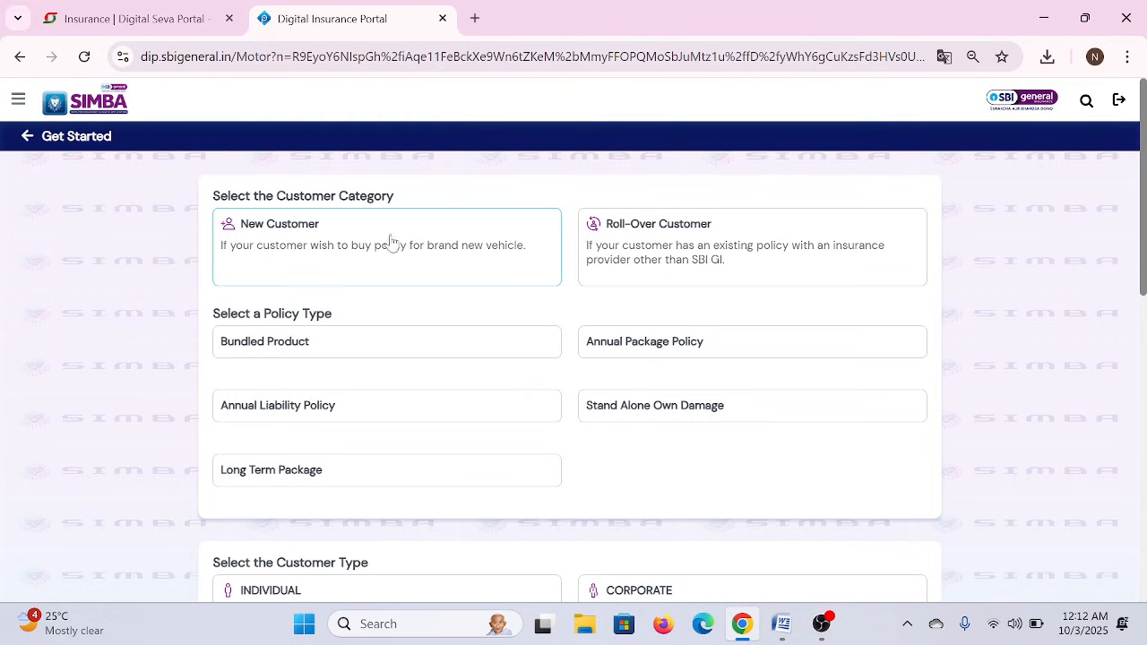
left_click(640, 243)
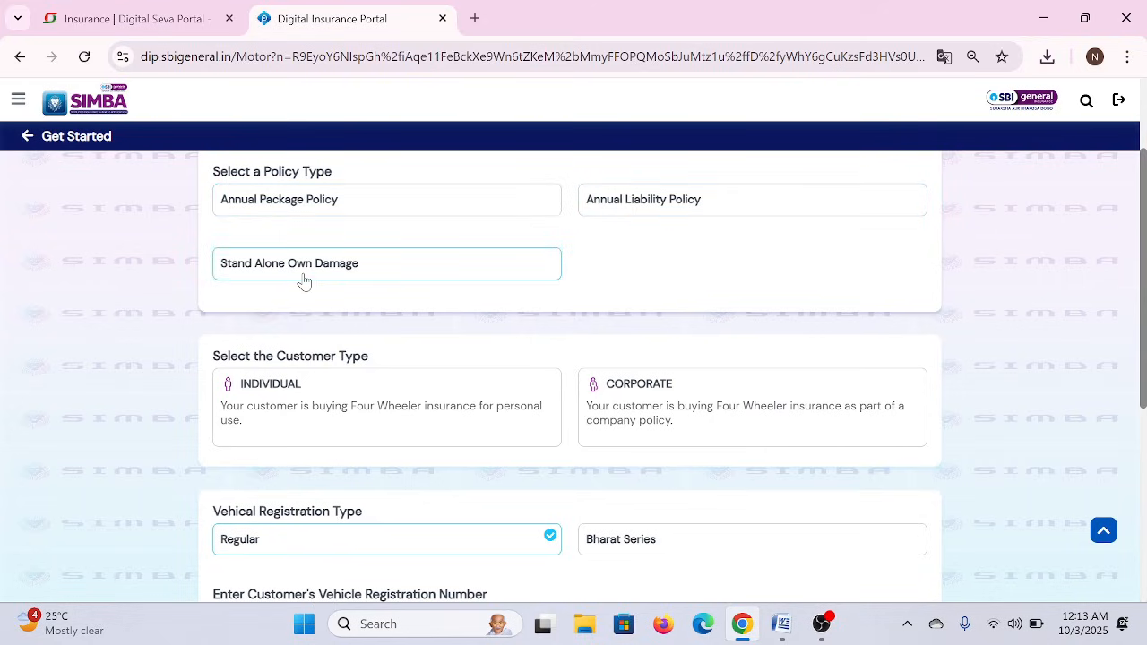
left_click(782, 627)
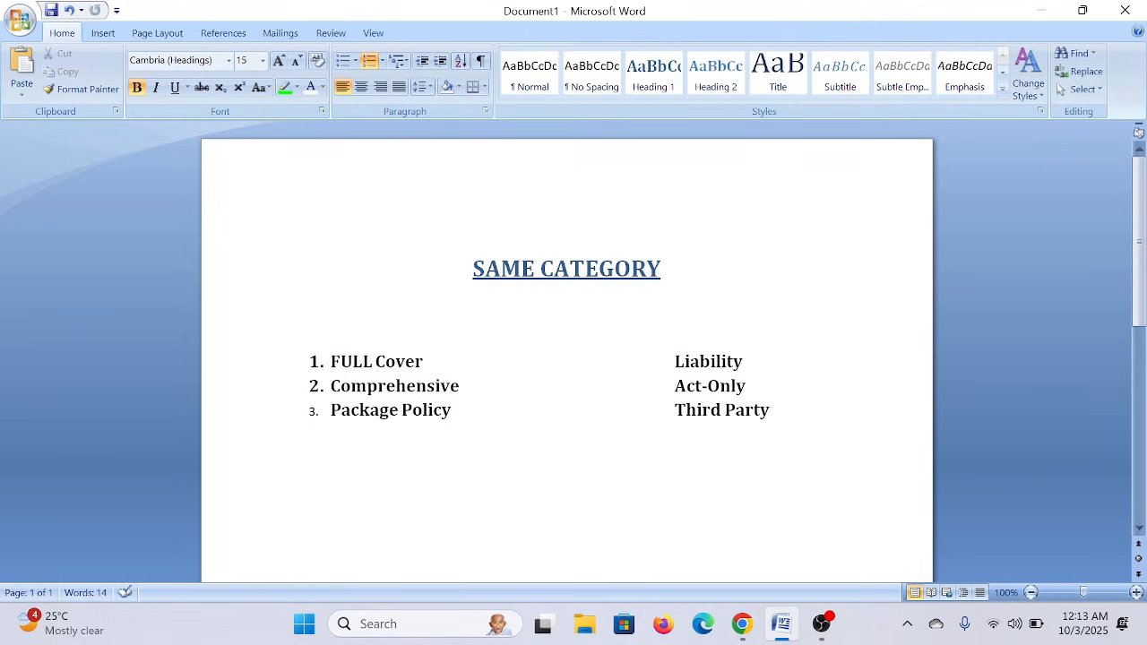
- Go through the Package Policy and Liability/Third Party lines in the notes, then minimise Word
key("ctrl+shift+Right")
key("ctrl+shift+Right")
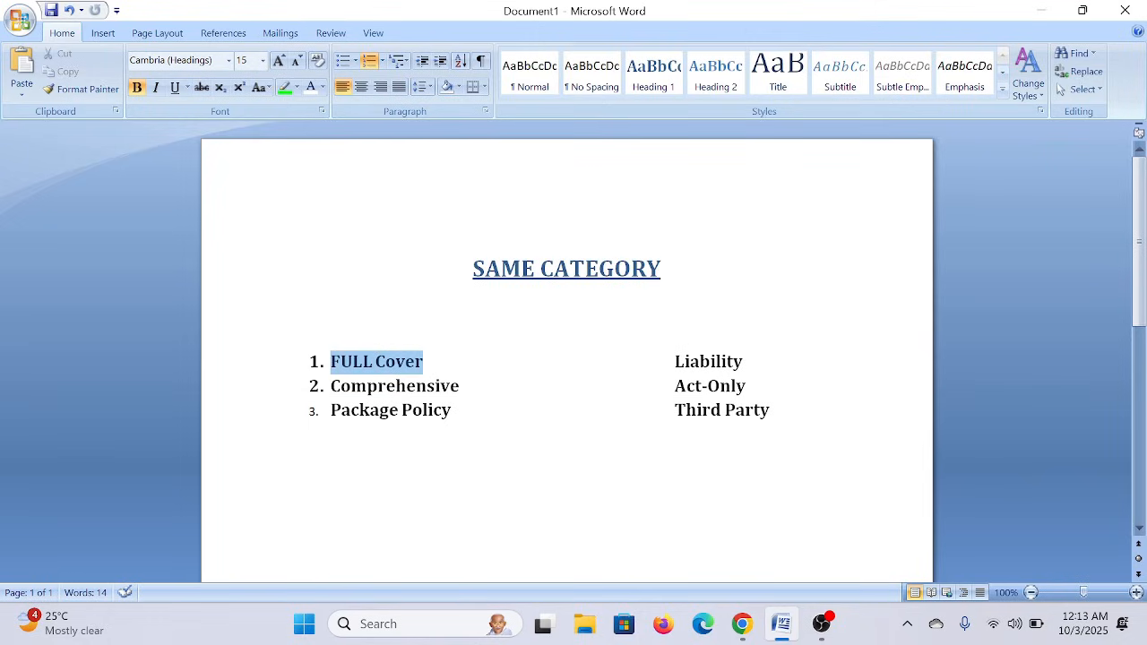
left_click_drag(423, 363, 406, 391)
left_click(406, 390)
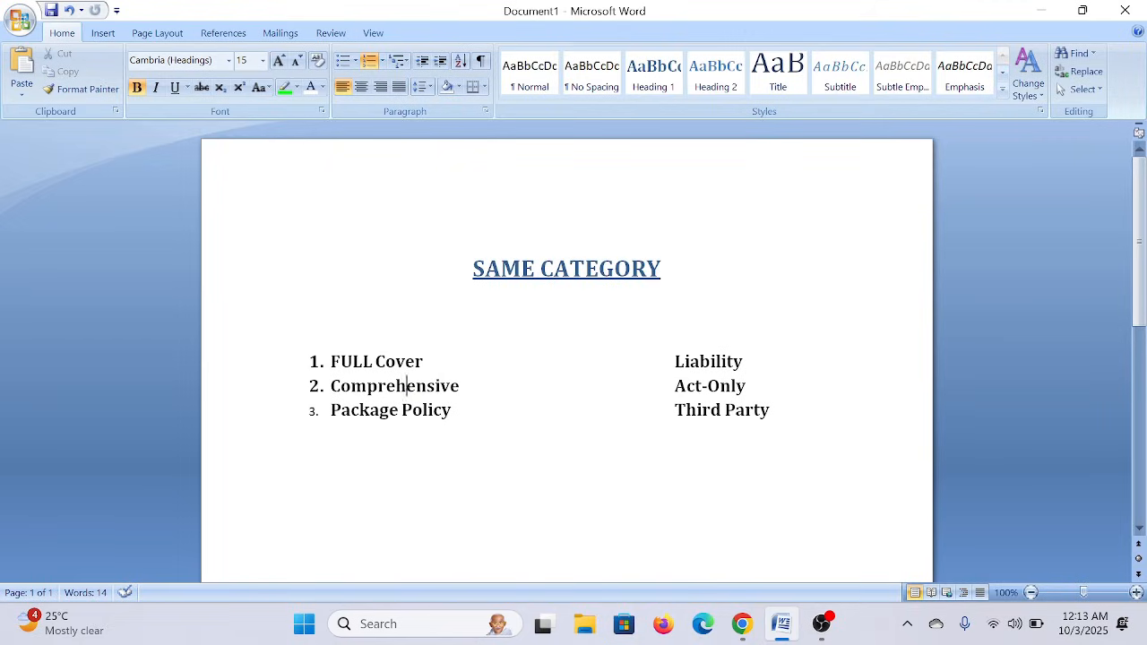
left_click(451, 411)
key("Down")
key("Down")
key("Down")
key("Down")
left_click(1039, 11)
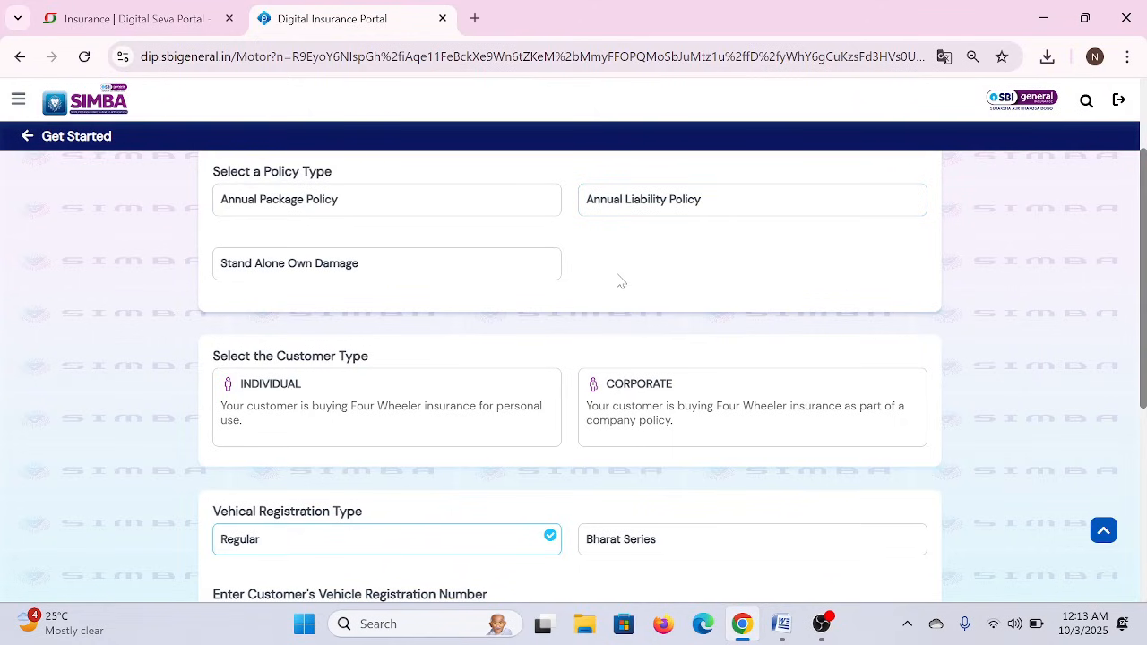
- Choose Annual Liability Policy as the policy type and Individual as the customer type
scroll(617, 282, "up", 1)
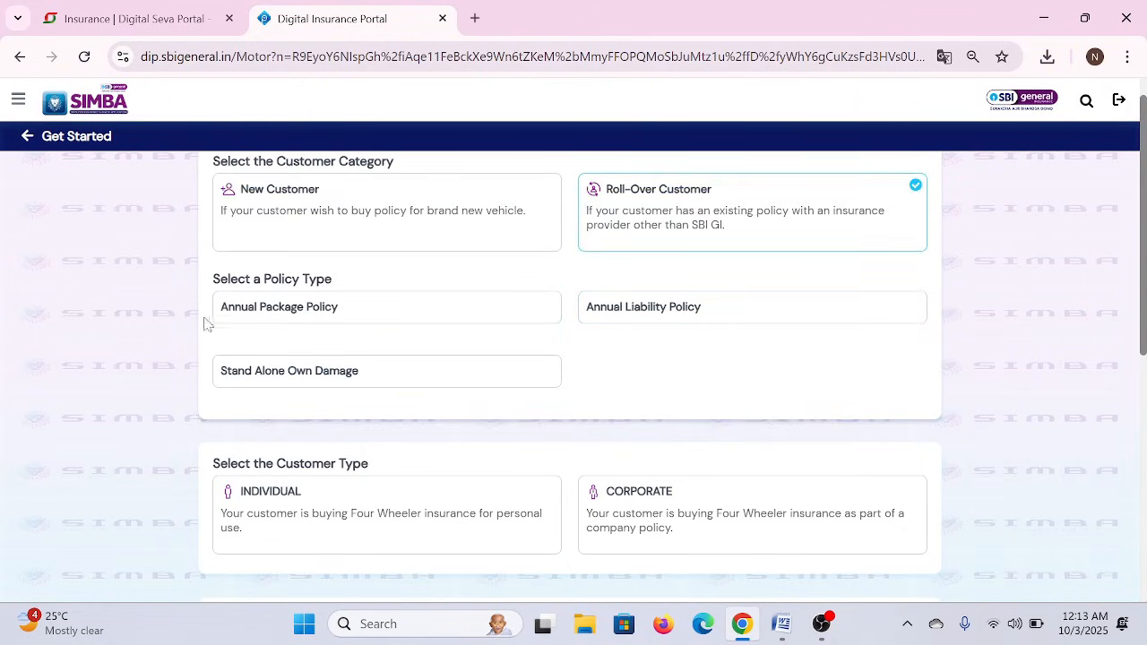
left_click(635, 317)
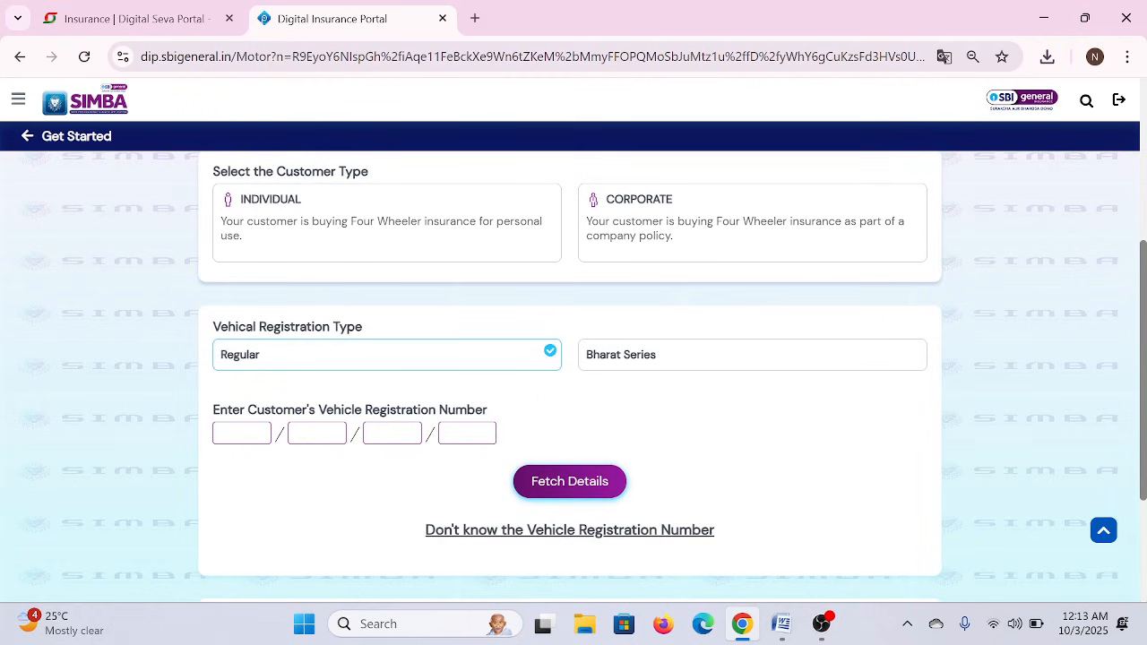
scroll(295, 179, "down", 2)
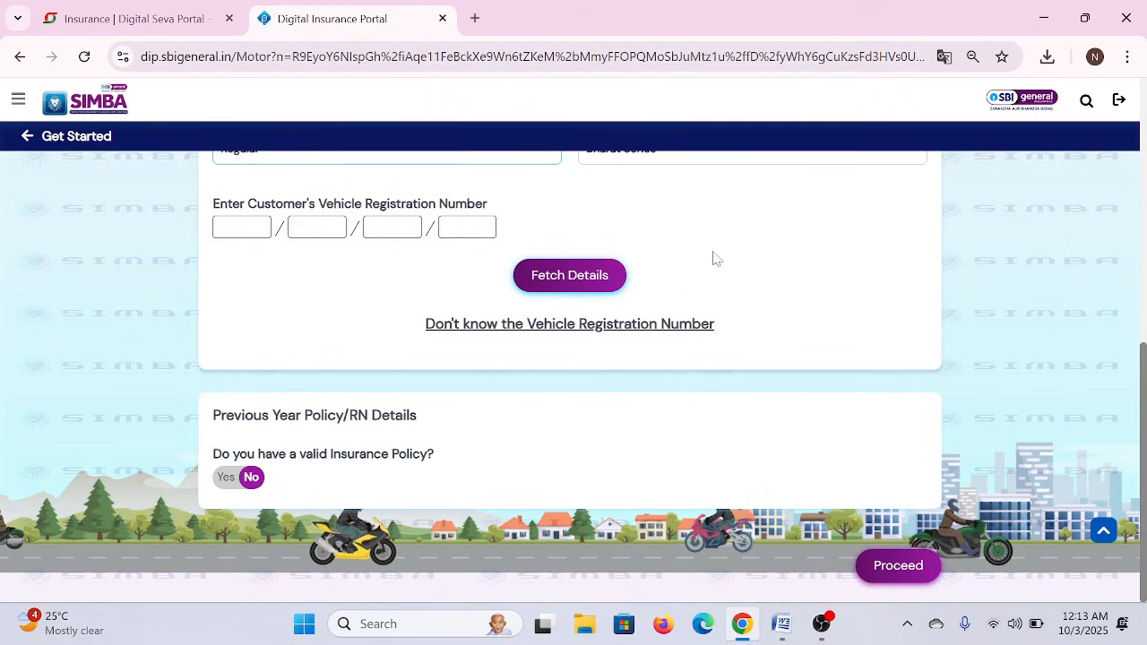
scroll(715, 258, "up", 3)
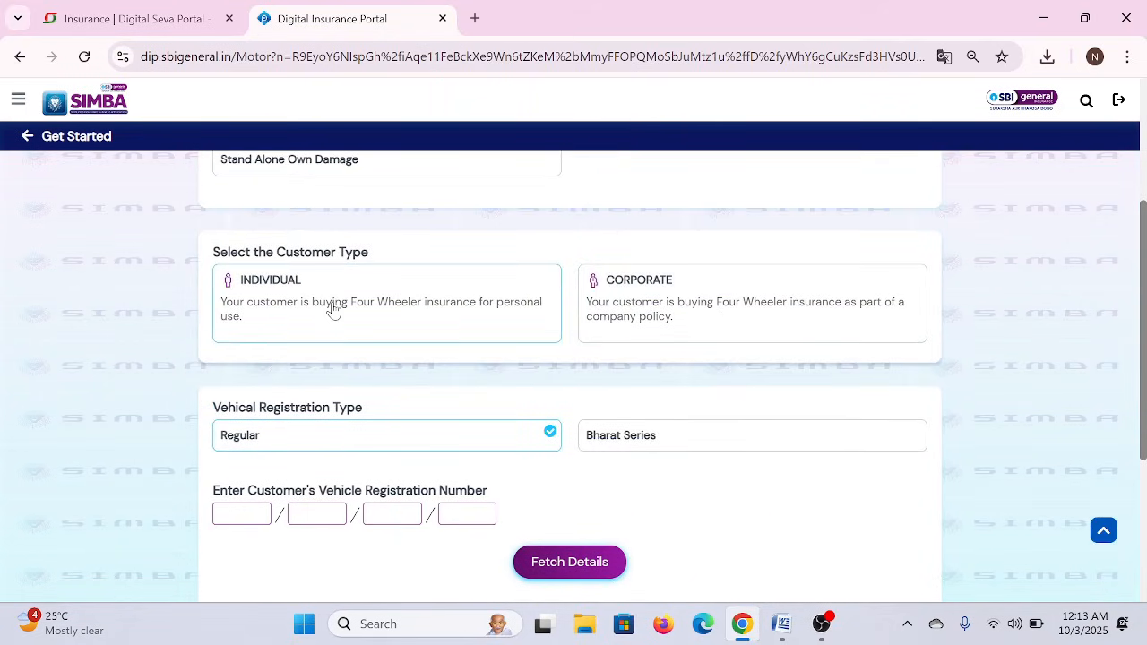
left_click(332, 309)
scroll(332, 310, "down", 3)
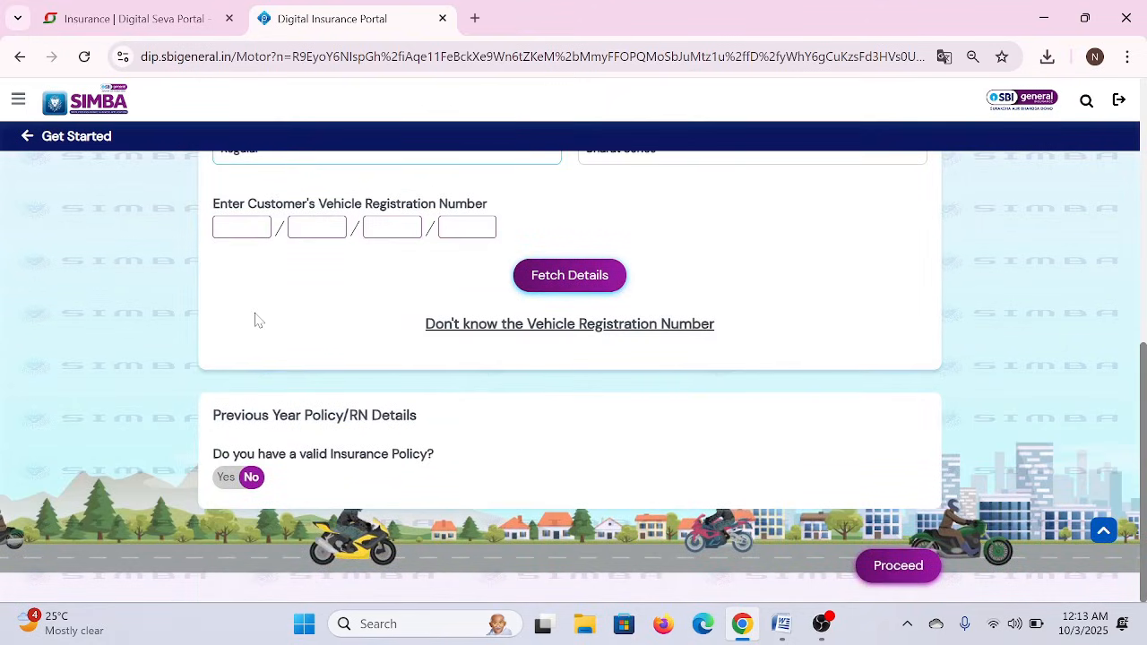
scroll(256, 320, "up", 3)
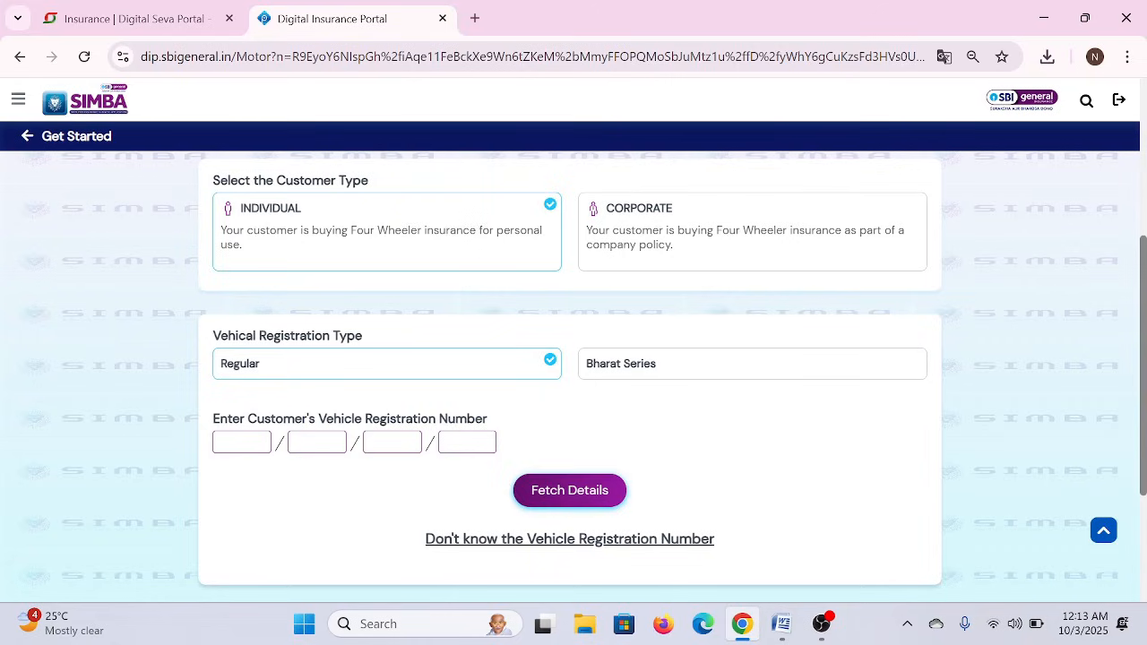
triple_click(296, 335)
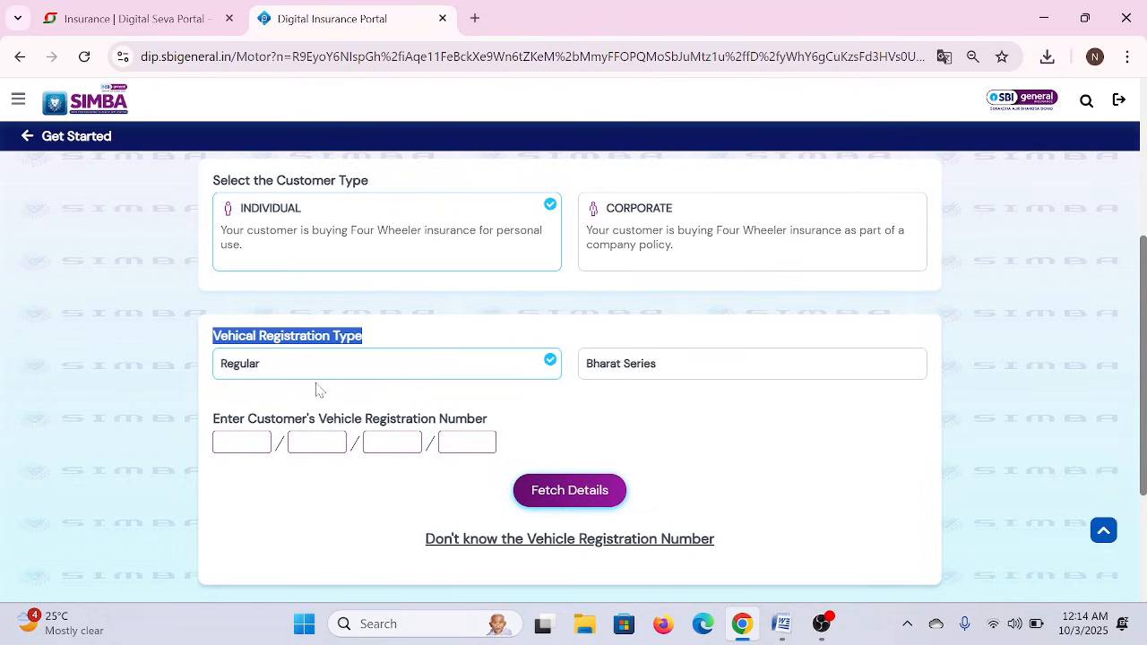
- Enter the vehicle's registration number across its four boxes and fetch the vehicle details
left_click(242, 442)
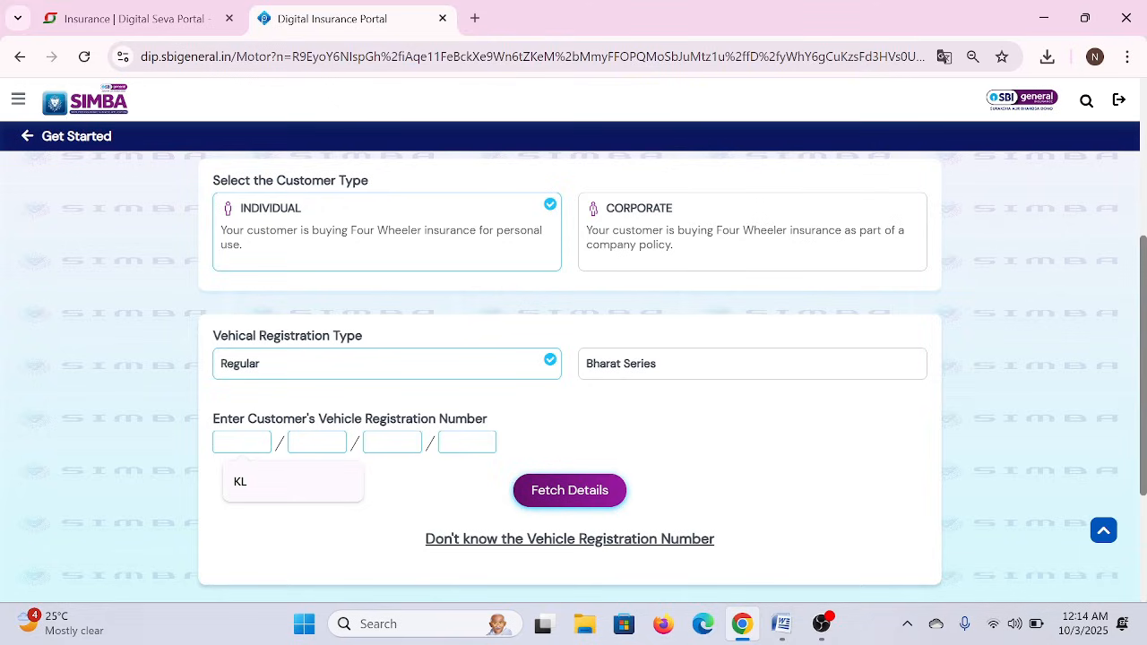
type("KL")
left_click(317, 442)
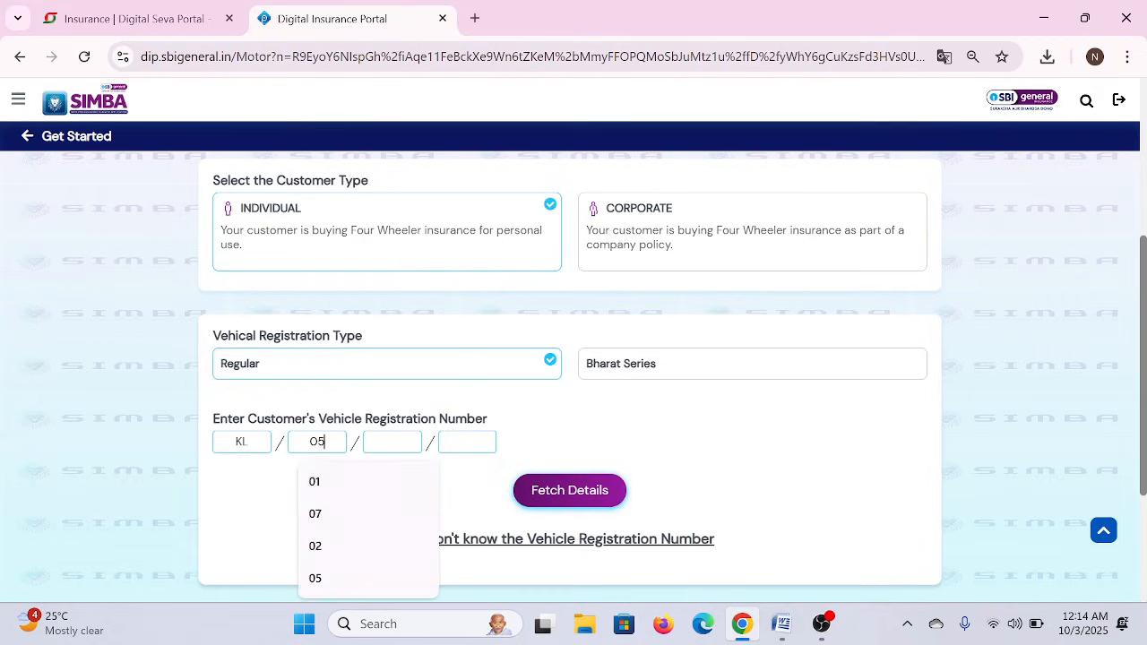
key("Tab")
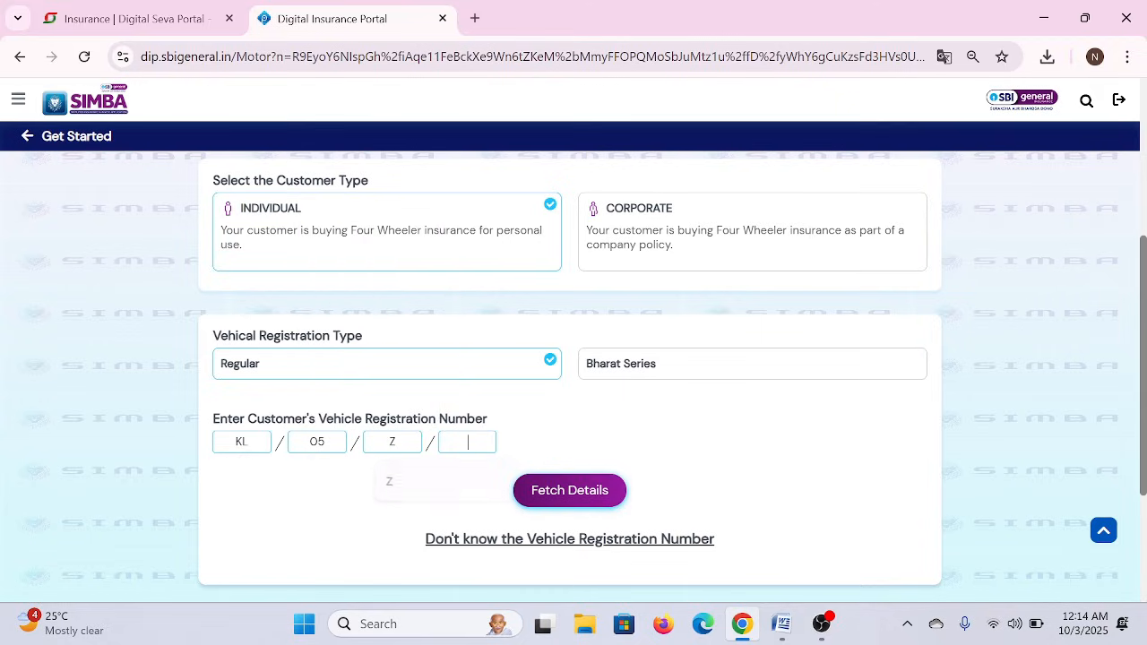
key("Tab")
left_click(579, 495)
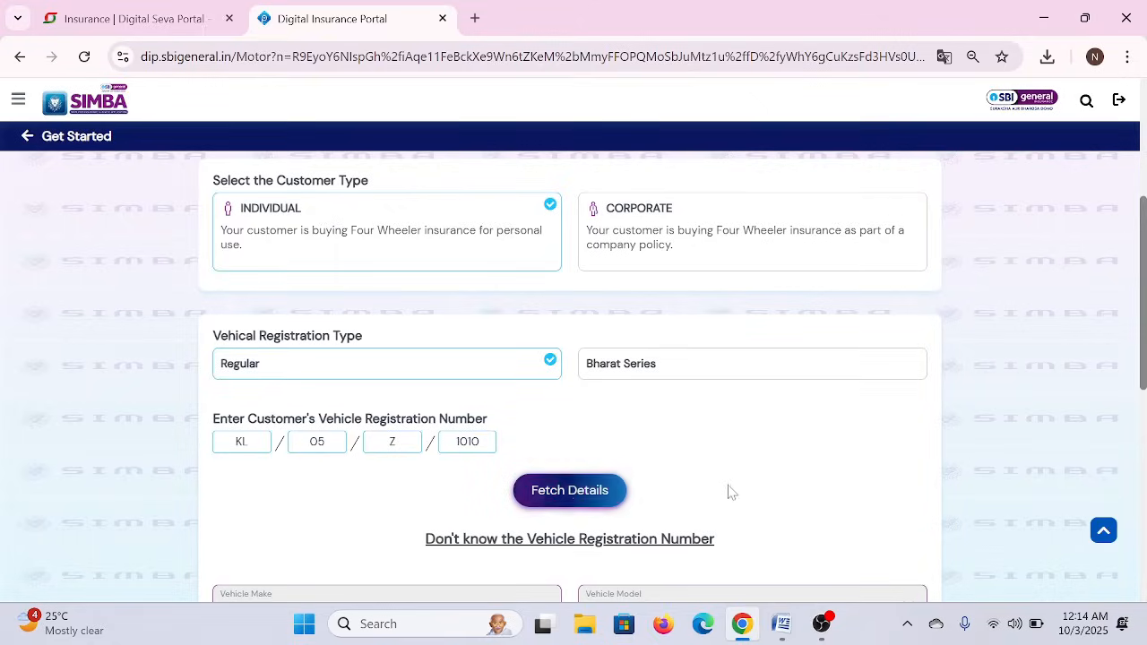
scroll(731, 489, "down", 2)
scroll(731, 489, "down", 2)
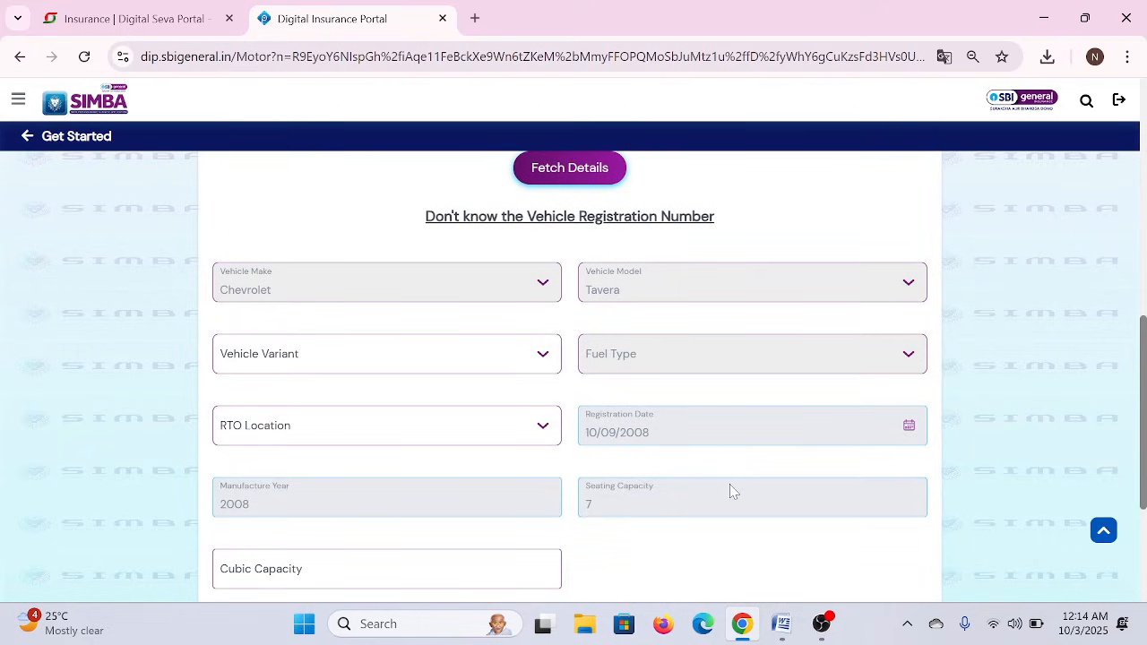
scroll(730, 490, "up", 1)
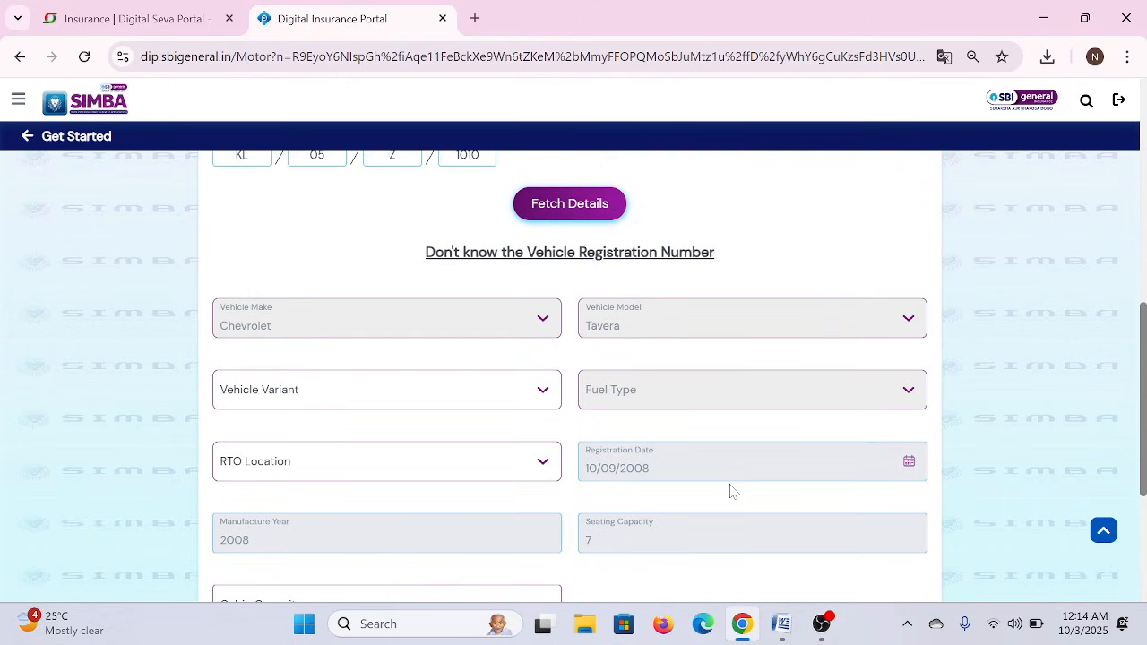
scroll(729, 490, "up", 1)
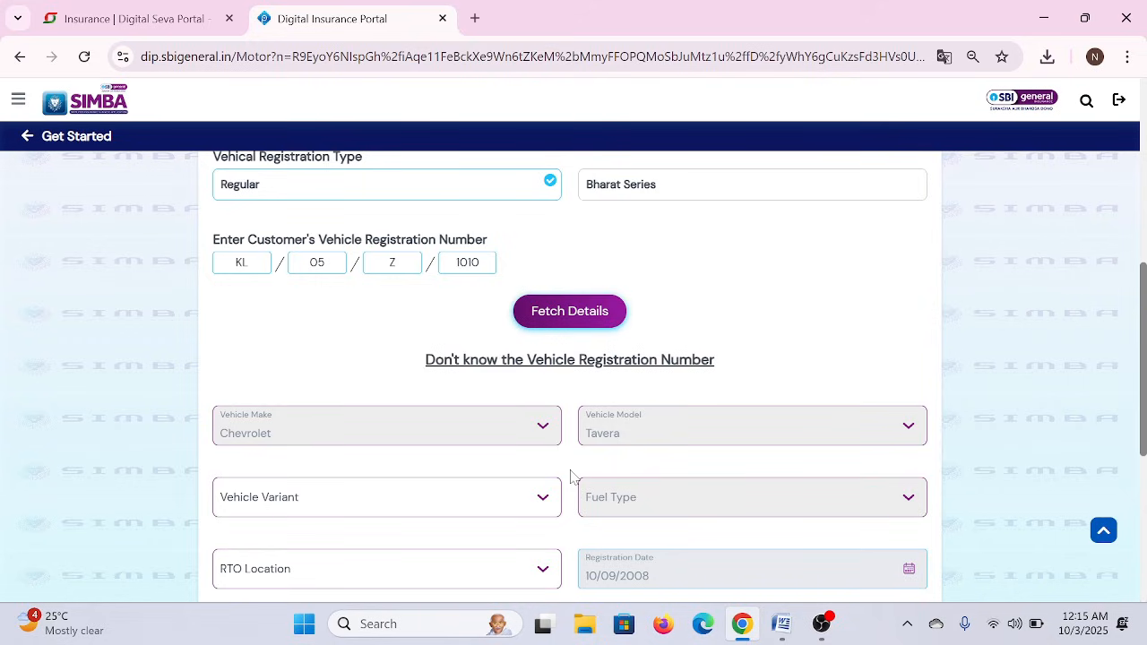
scroll(571, 475, "down", 2)
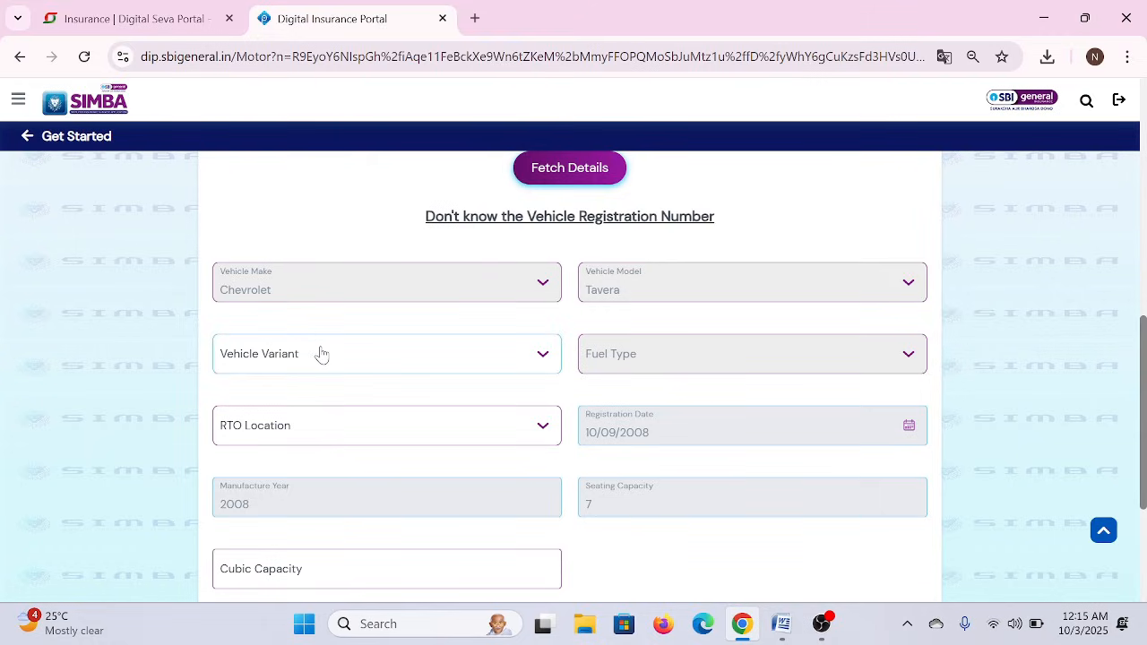
- Set the vehicle variant to Neo D1 7-Seater - Bs III
left_click(358, 353)
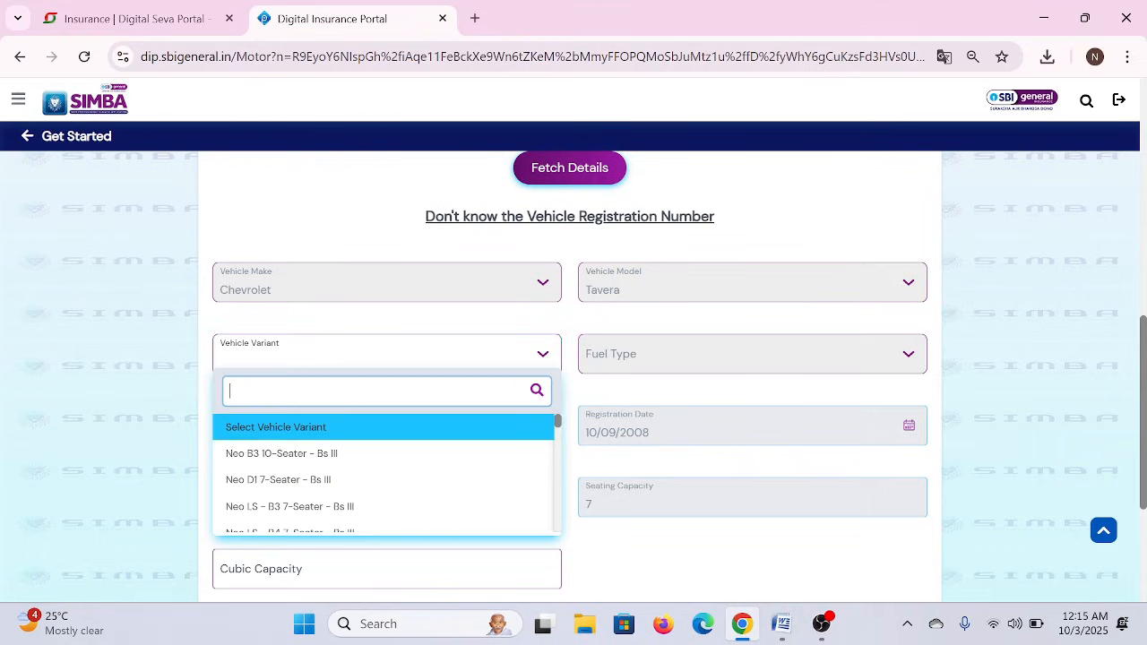
scroll(352, 459, "down", 1)
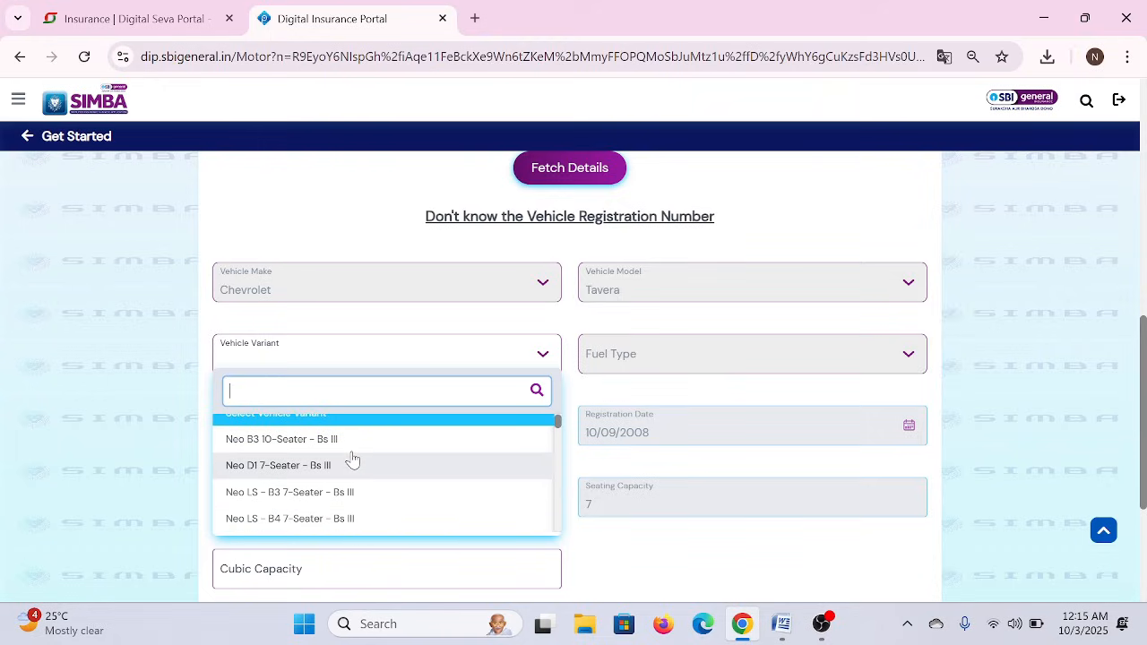
scroll(306, 487, "down", 2)
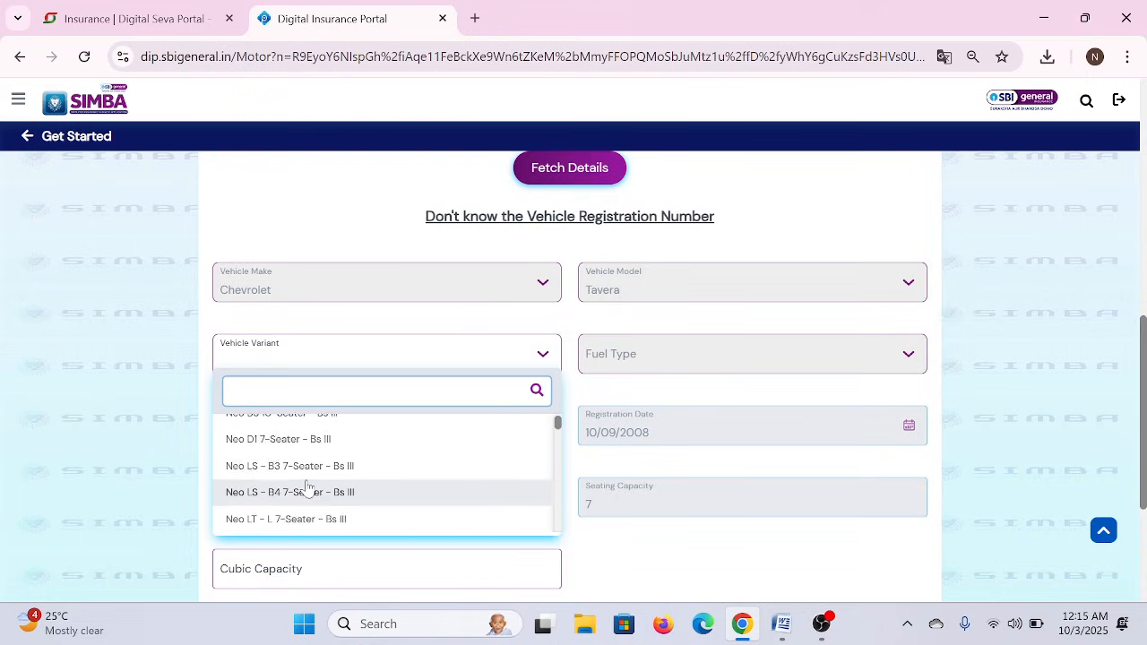
scroll(306, 487, "down", 6)
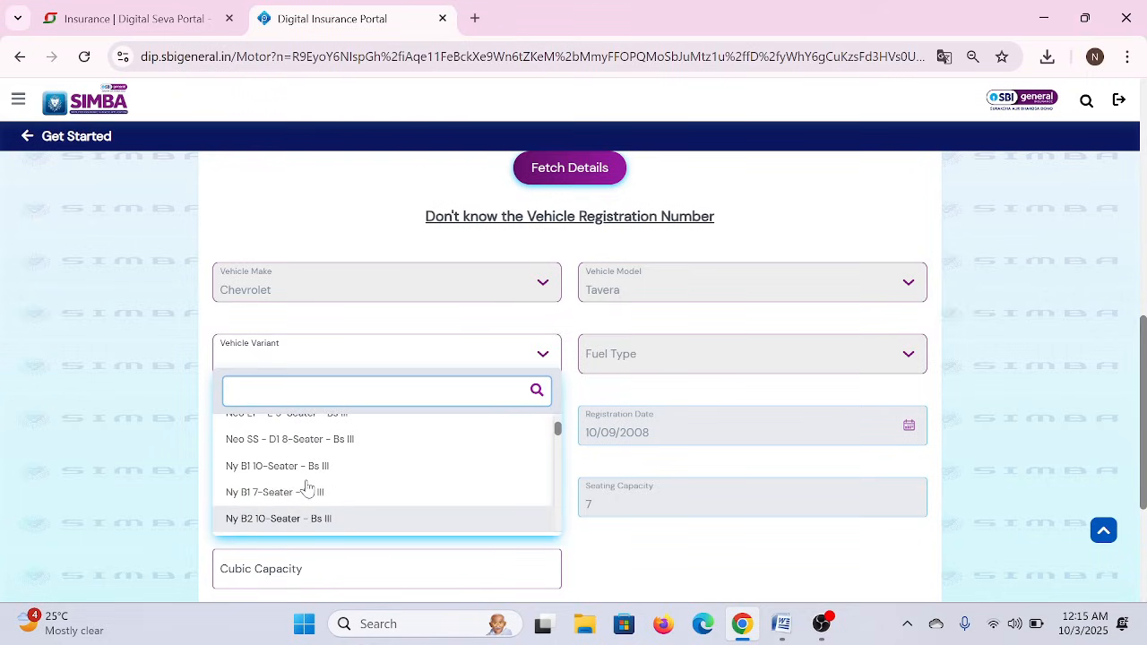
key("Down")
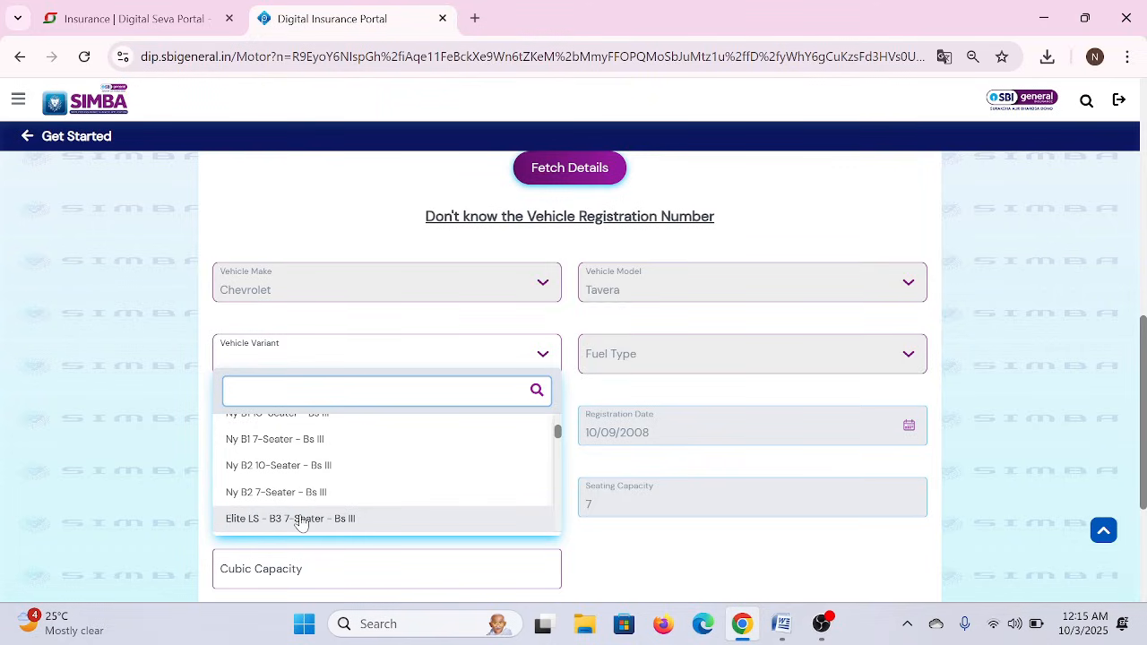
left_click(300, 519)
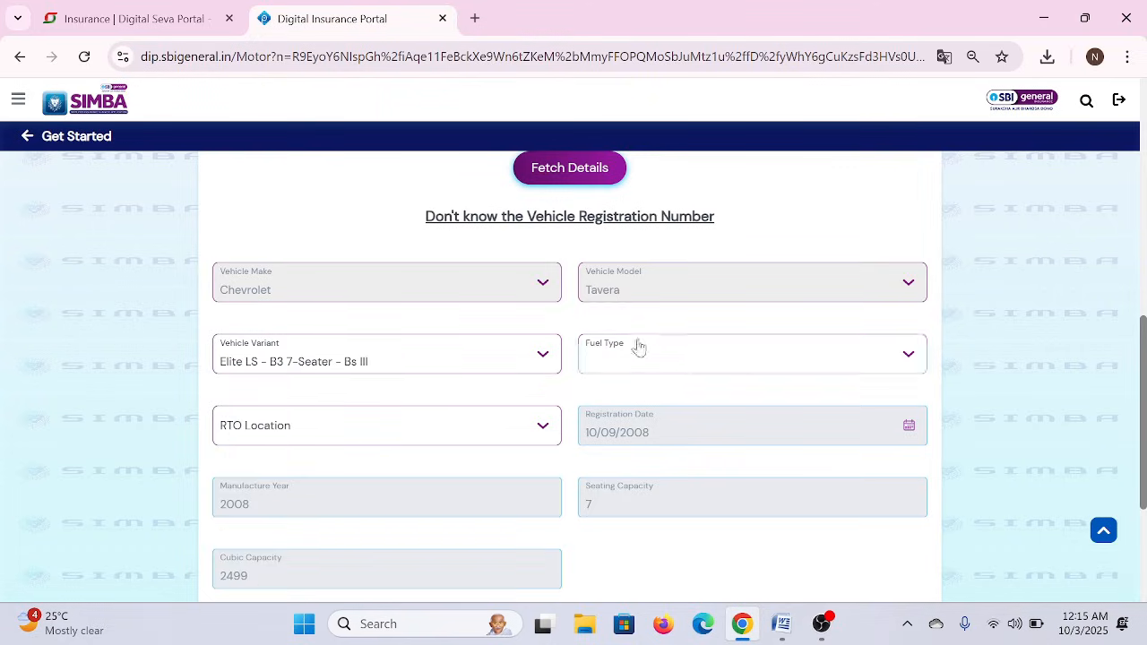
left_click(673, 356)
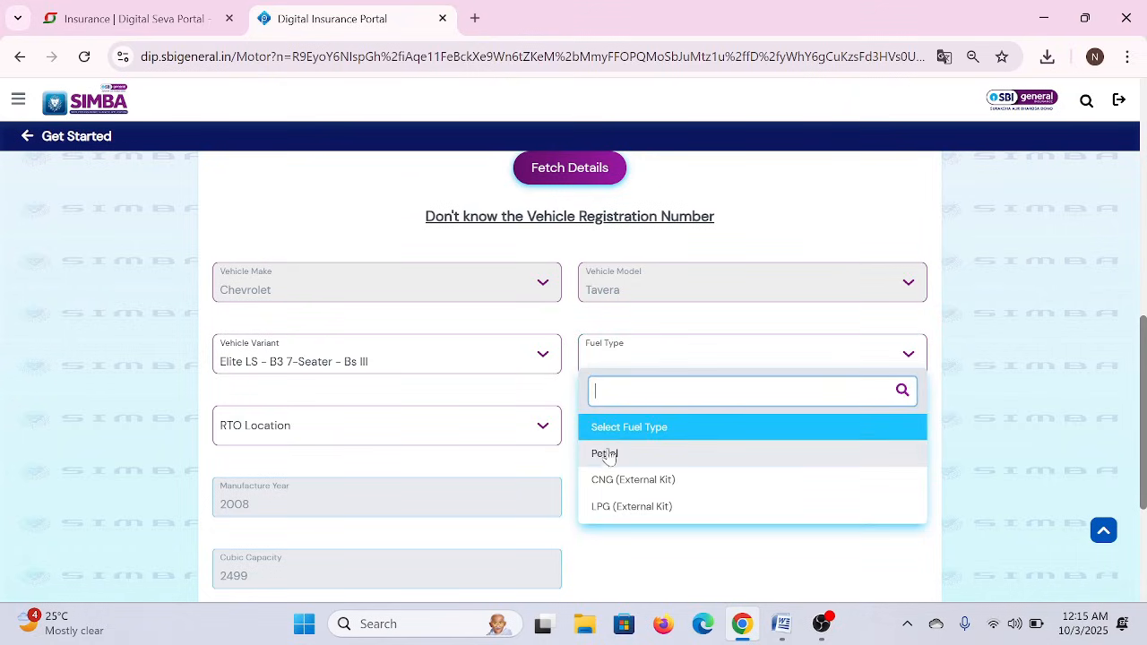
left_click(473, 359)
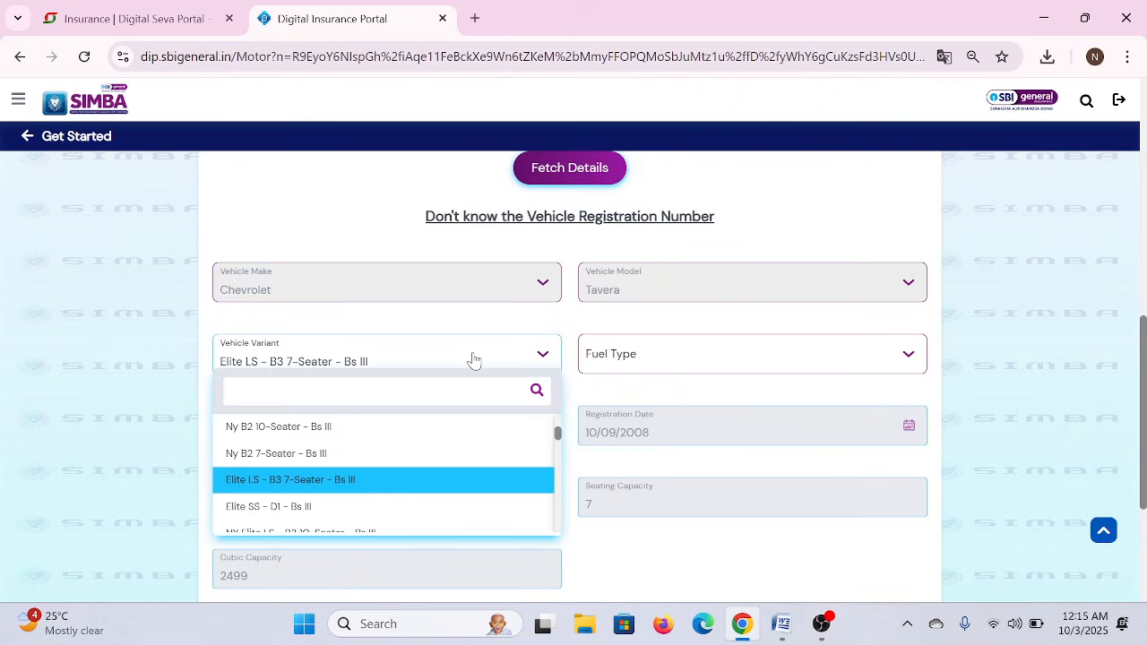
scroll(323, 428, "up", 2)
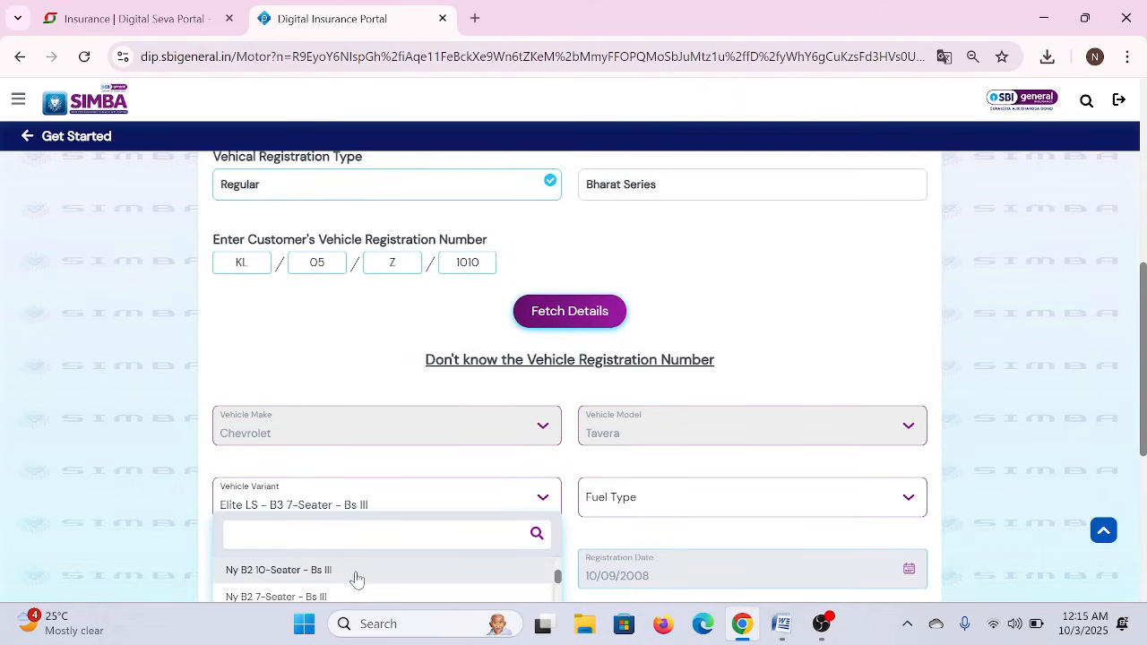
left_click_drag(556, 578, 557, 563)
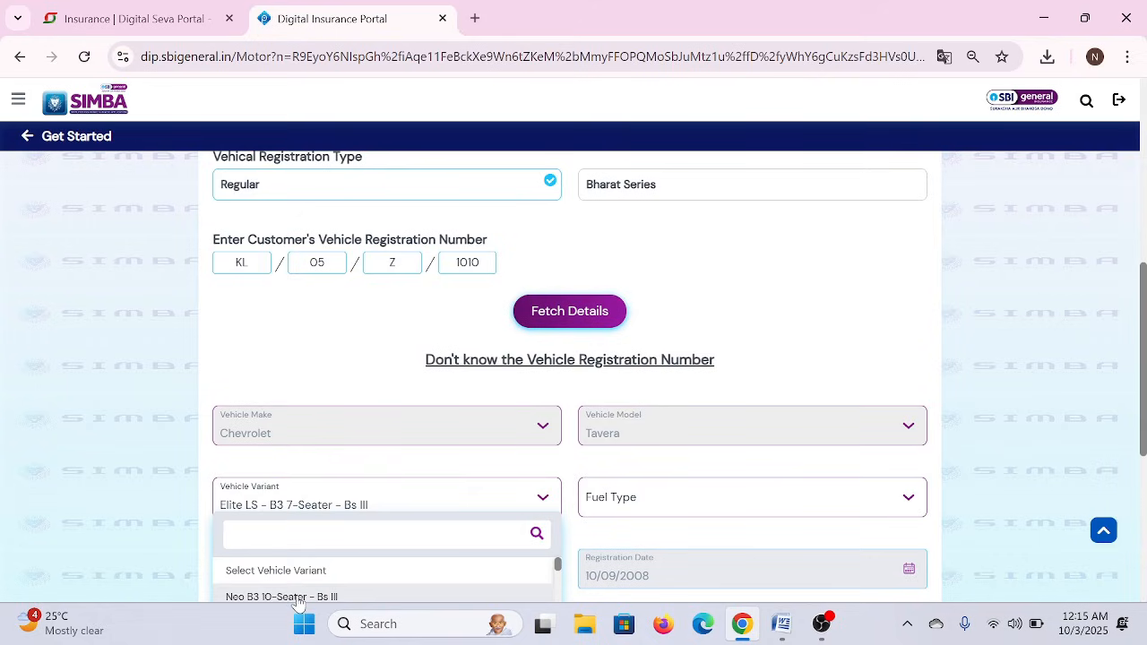
scroll(299, 603, "down", 1)
left_click(299, 588)
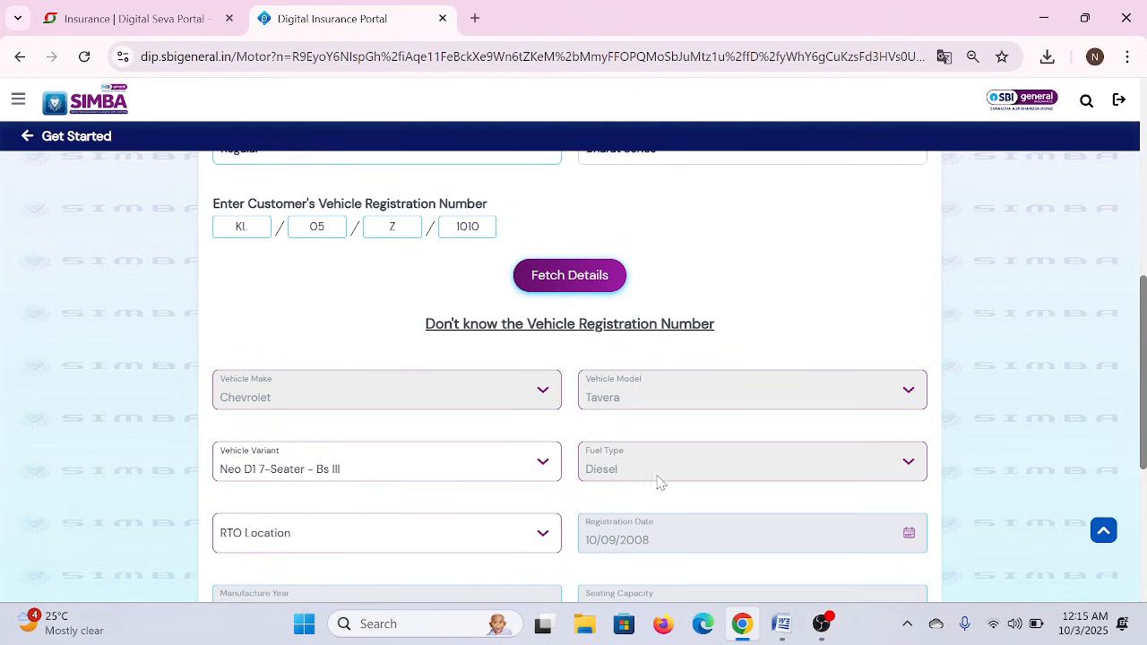
- Search 'kondo' in the RTO Location list and pick Kondotty - KL
scroll(606, 502, "down", 2)
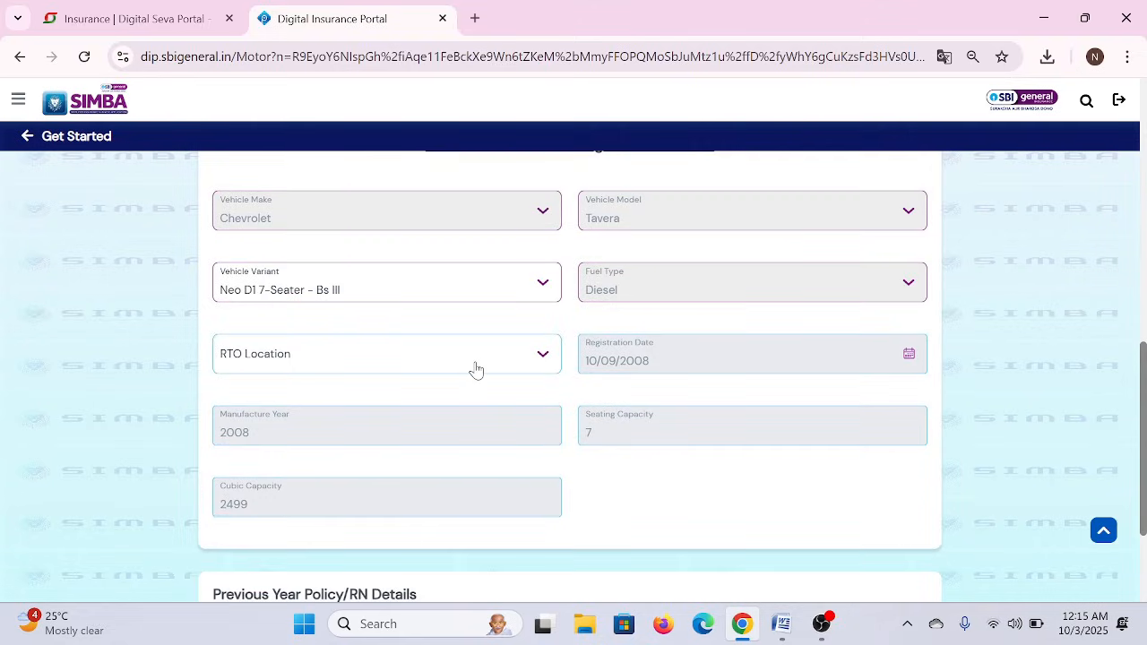
left_click(475, 370)
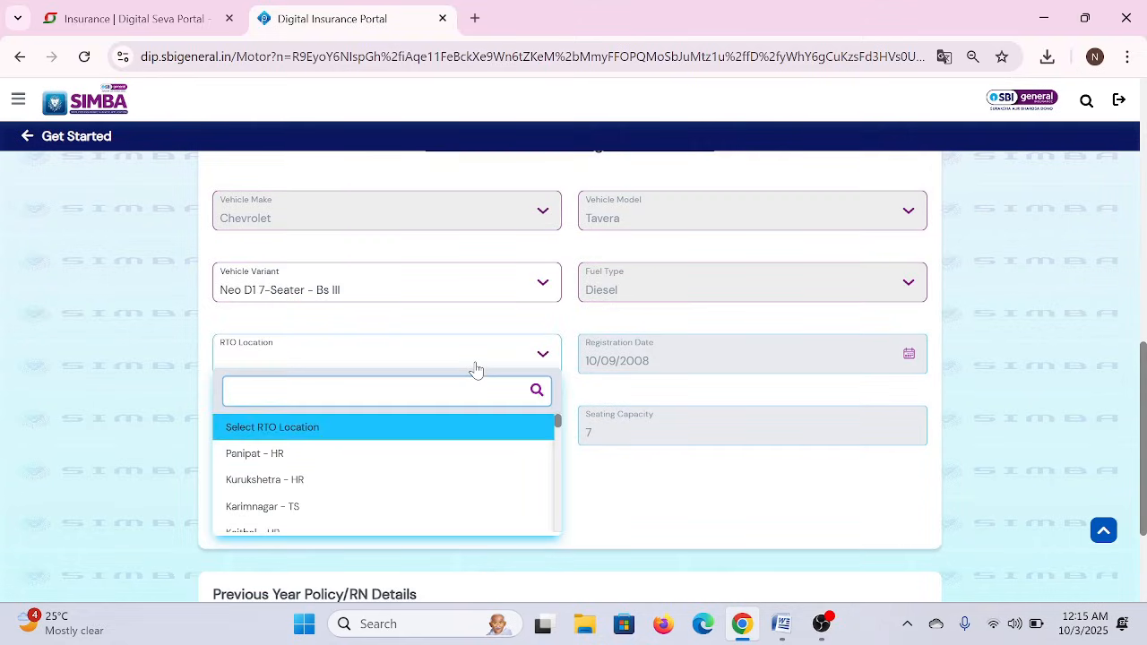
type("kondo")
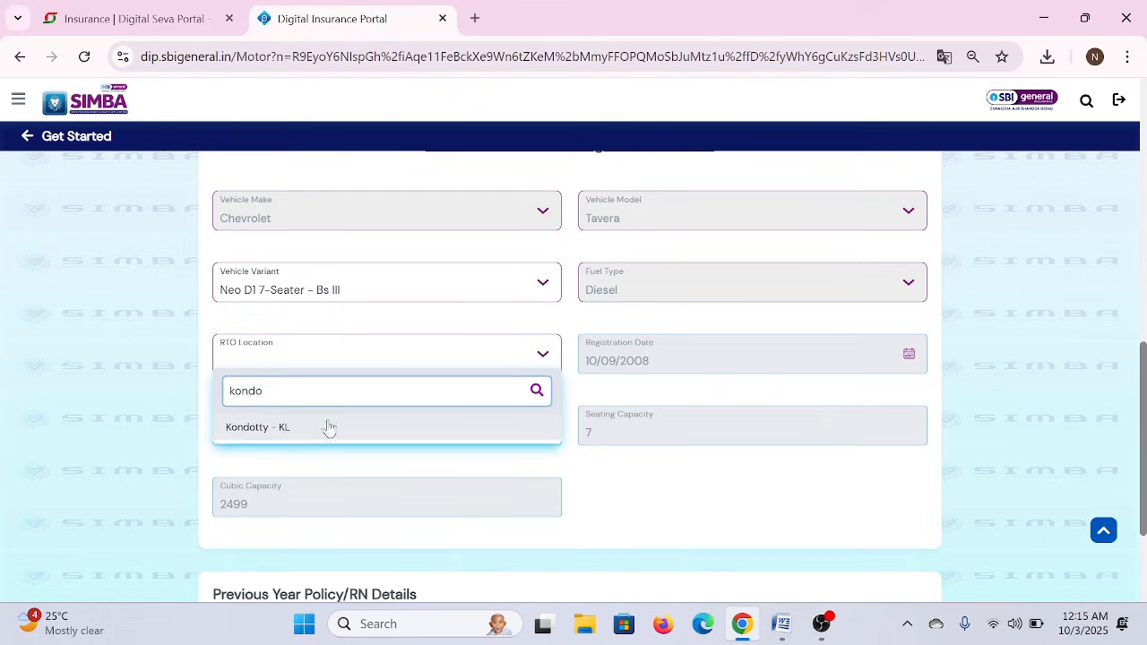
left_click(286, 431)
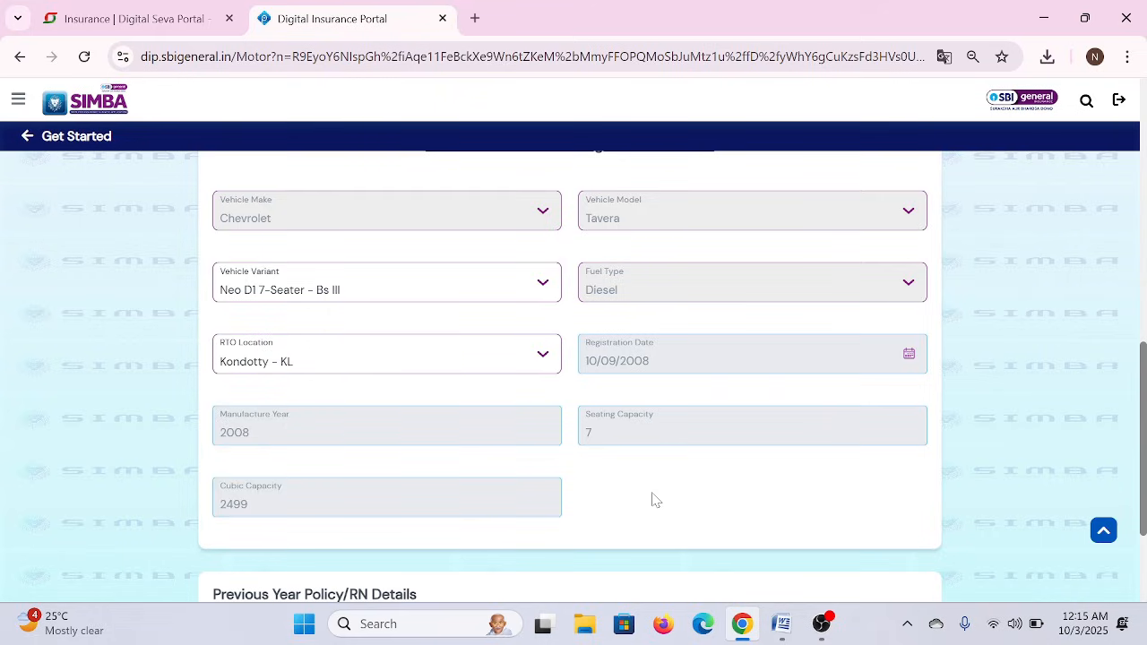
scroll(656, 500, "down", 2)
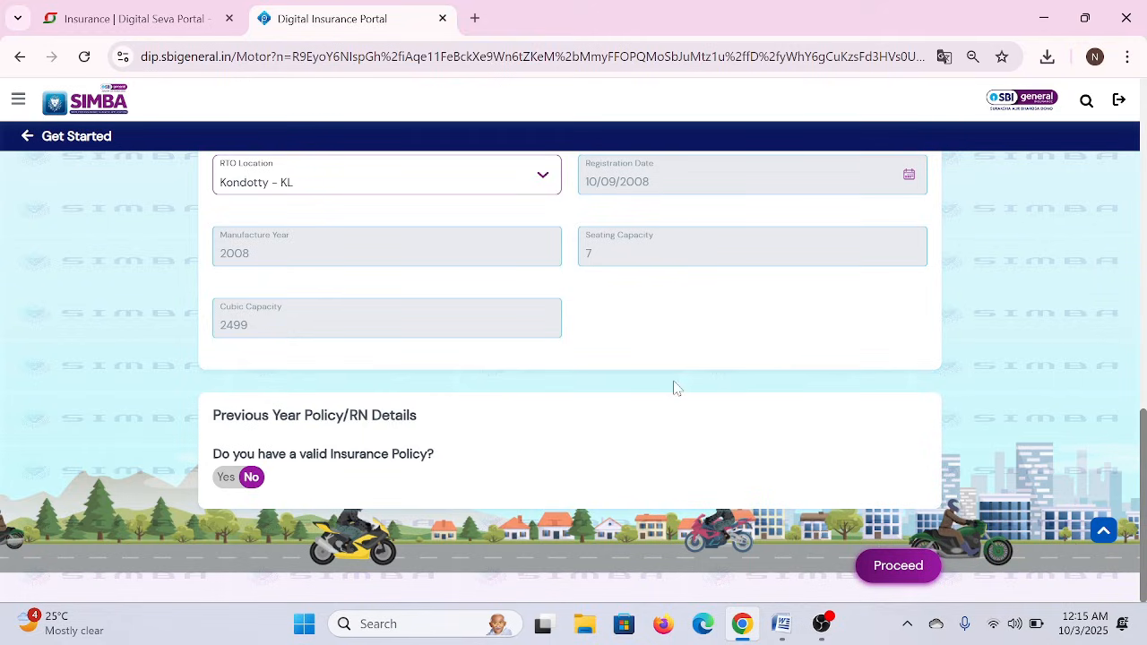
- Answer No to 'valid Insurance Policy' after briefly trying Yes, and proceed to Recommended Plans
scroll(658, 345, "up", 1)
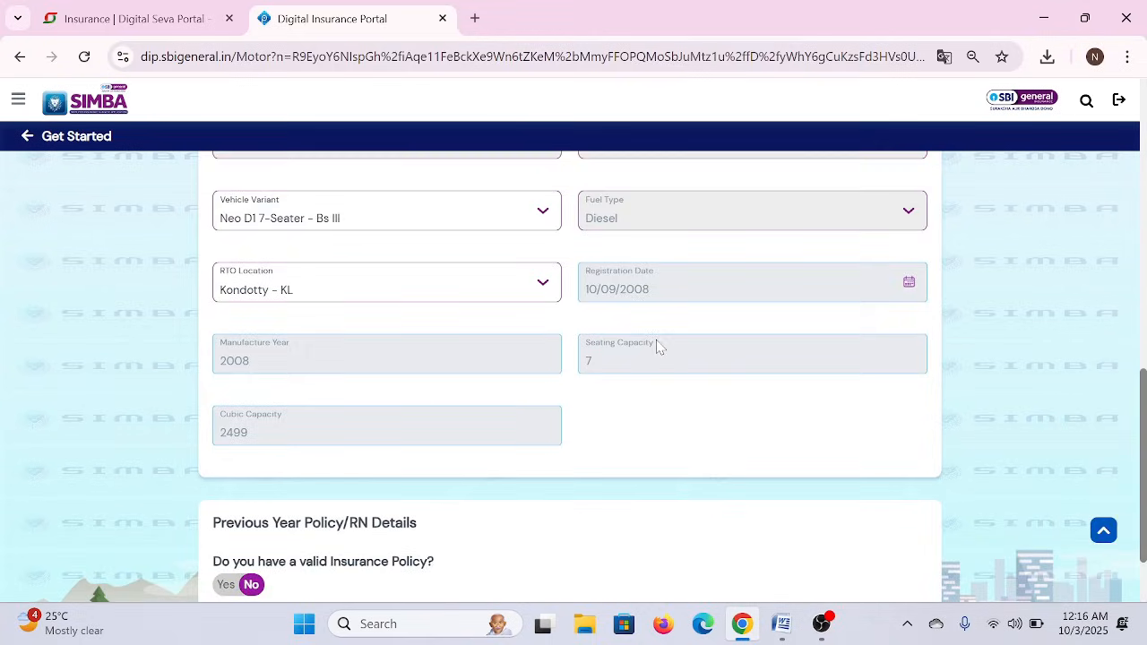
scroll(616, 417, "down", 1)
scroll(616, 418, "down", 1)
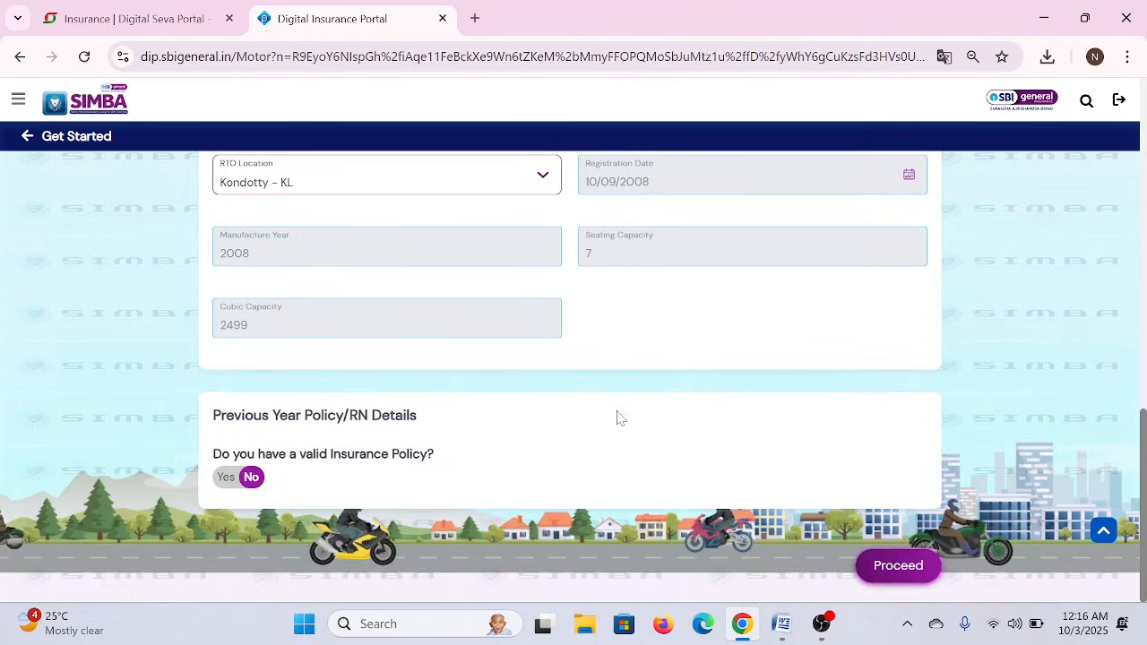
left_click_drag(213, 415, 418, 416)
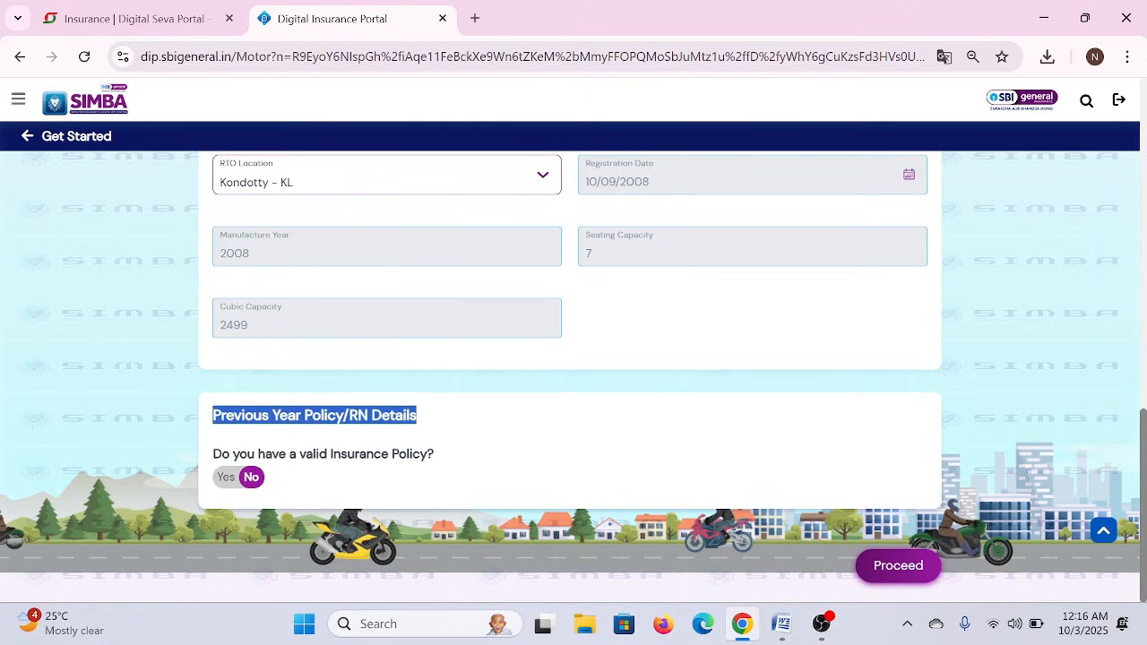
left_click(226, 477)
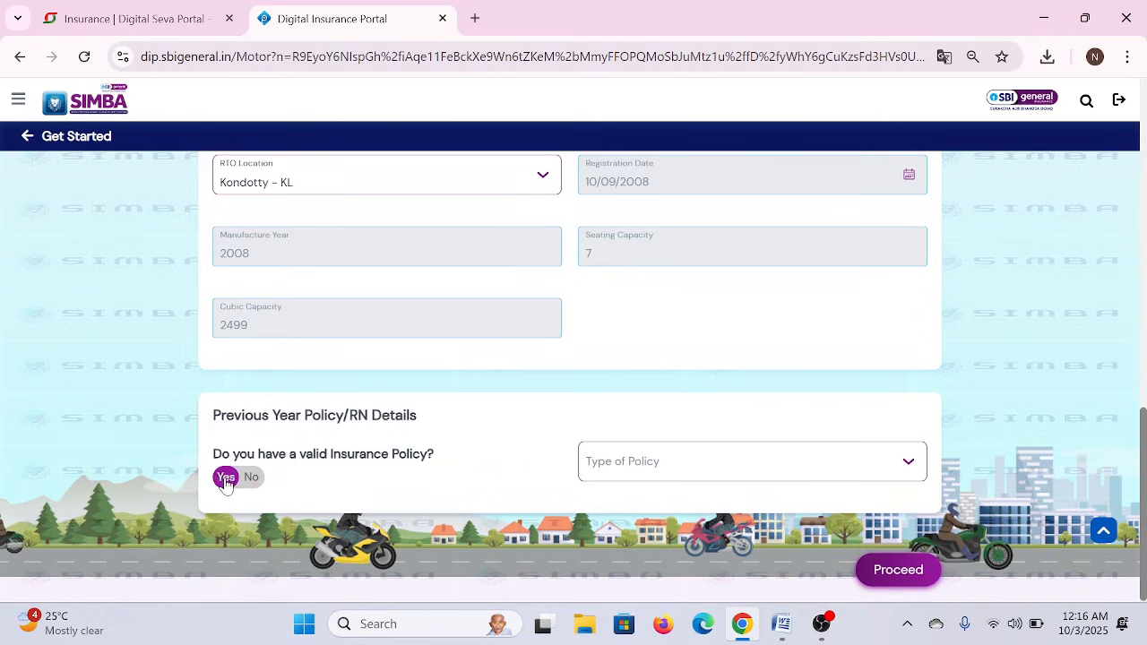
left_click(659, 466)
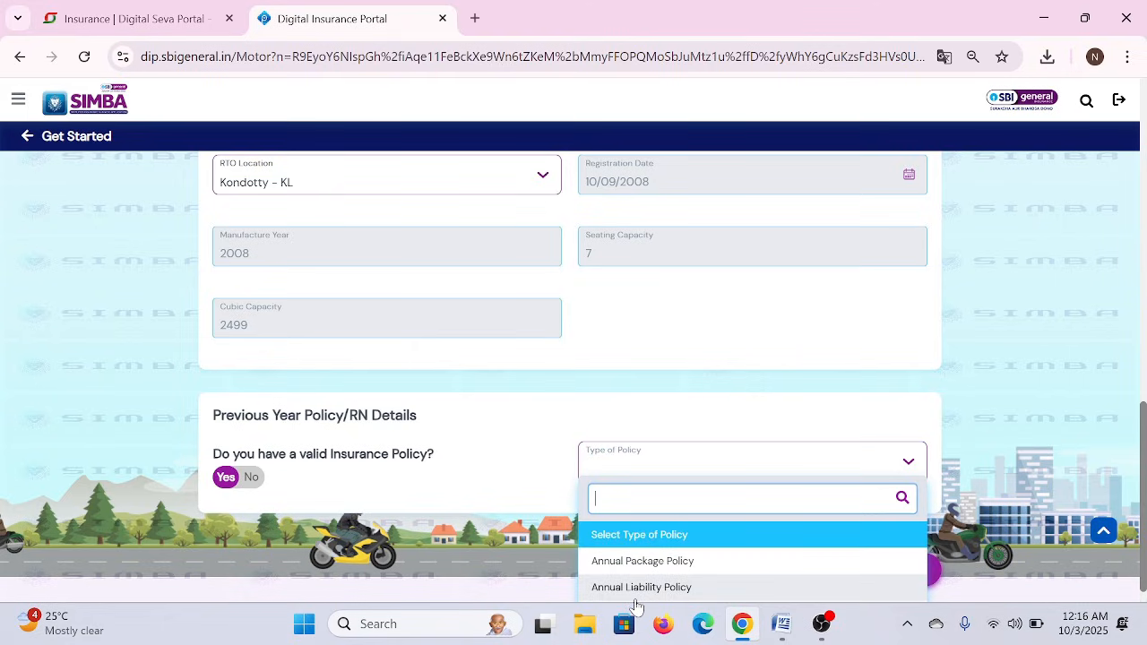
left_click(463, 484)
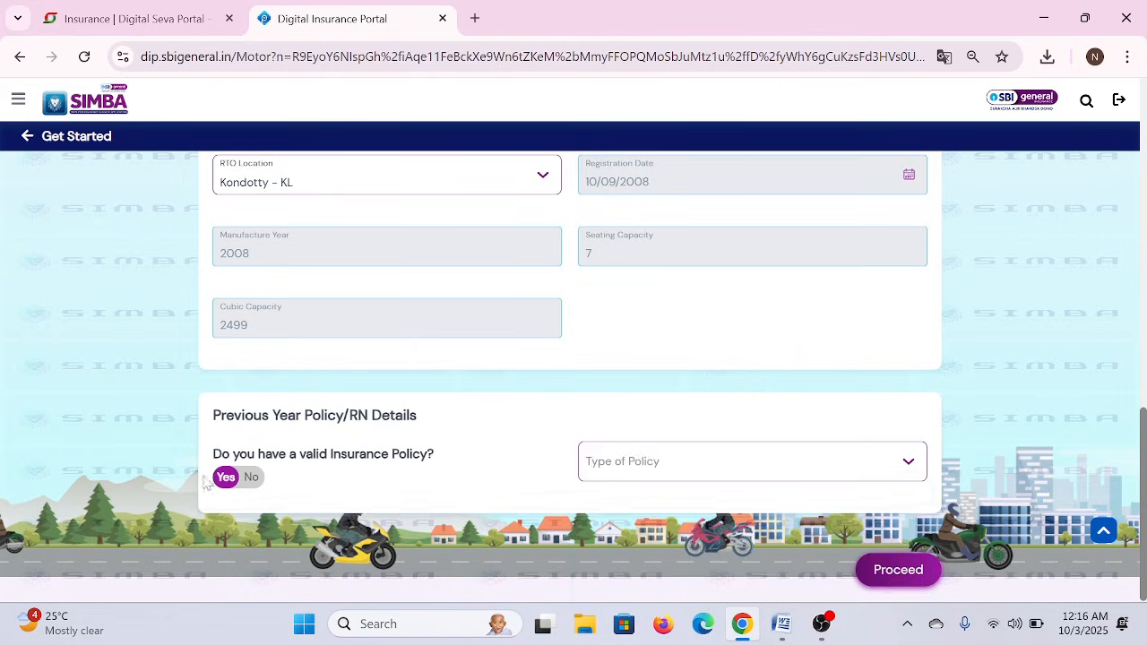
left_click(252, 478)
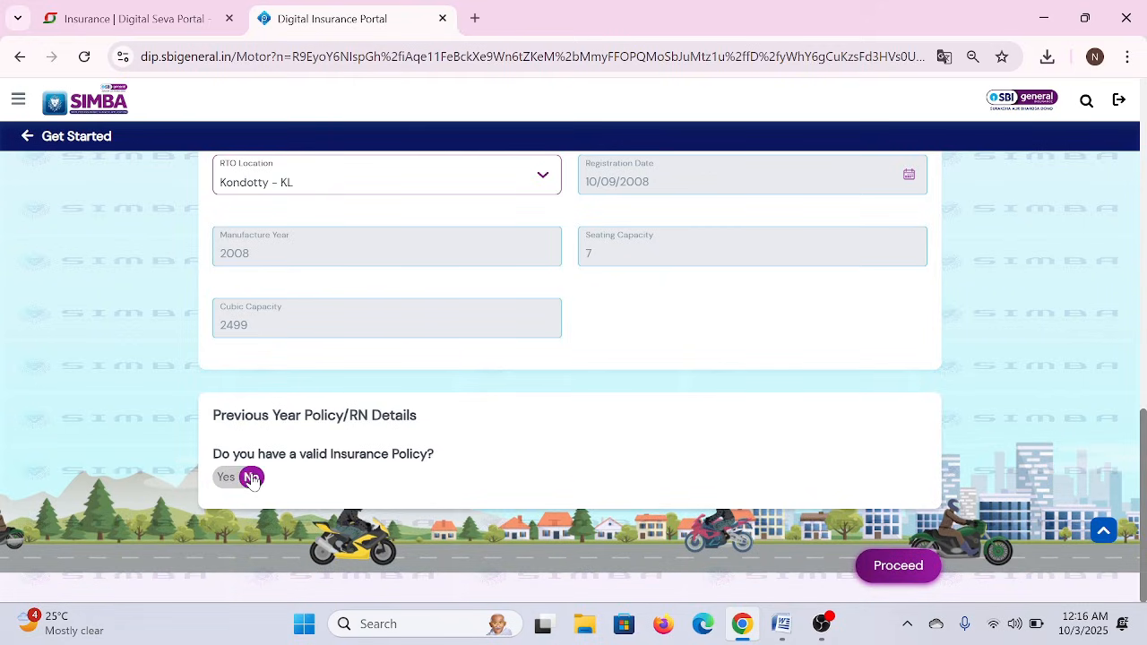
left_click(917, 570)
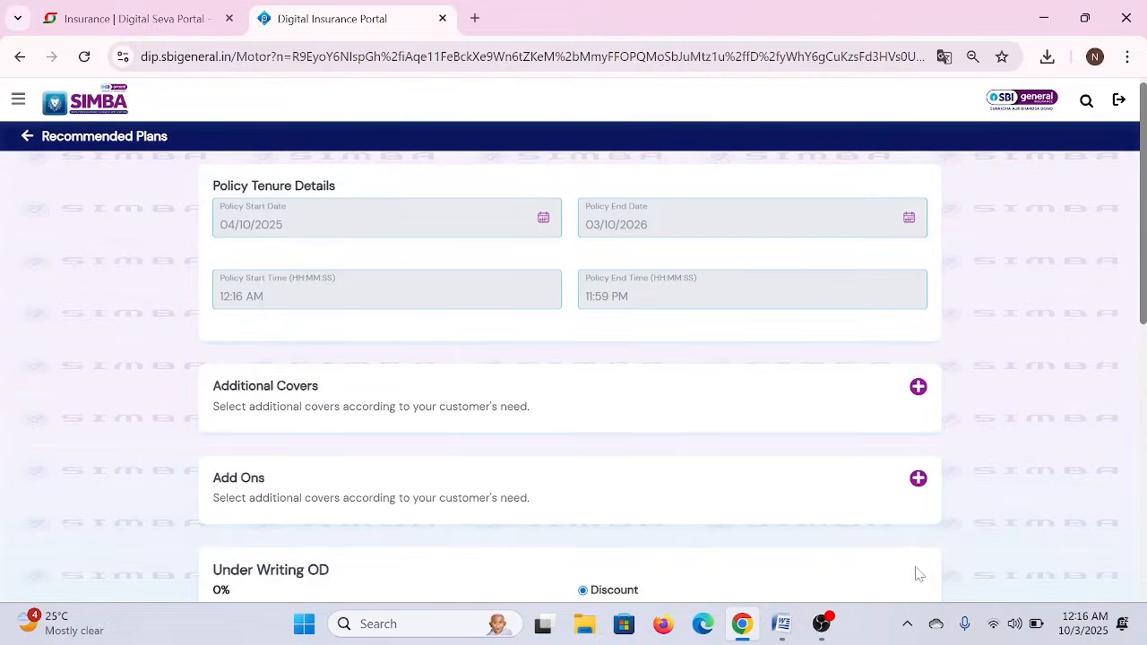
- Calculate the premium for the plan, giving a total of ₹9702
scroll(657, 538, "down", 6)
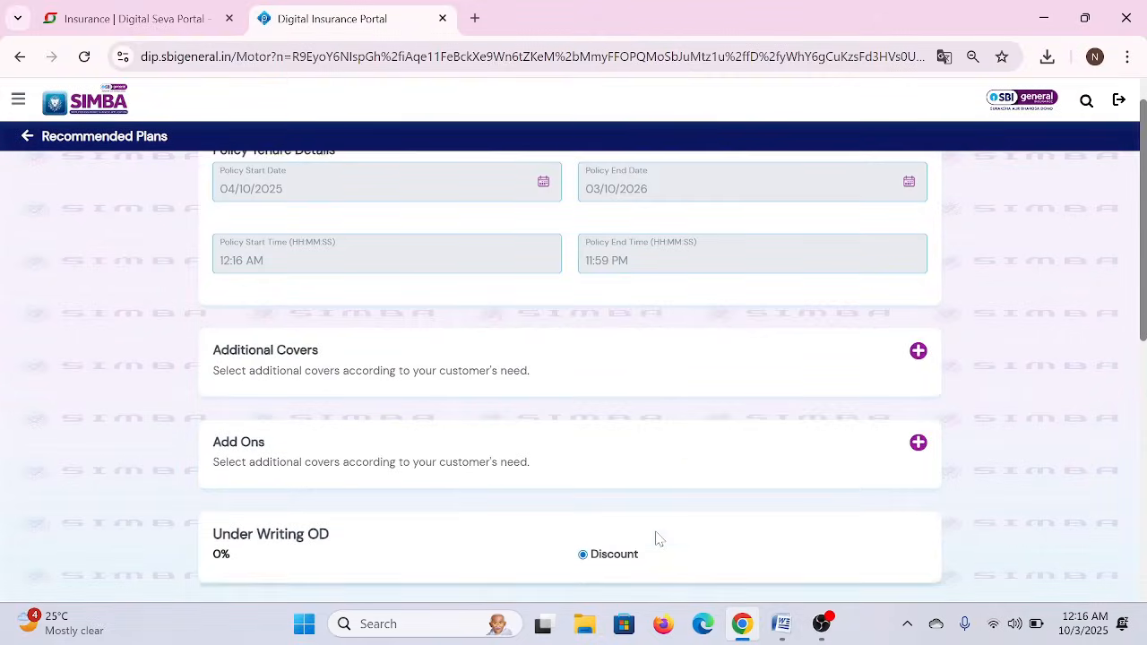
scroll(657, 537, "down", 1)
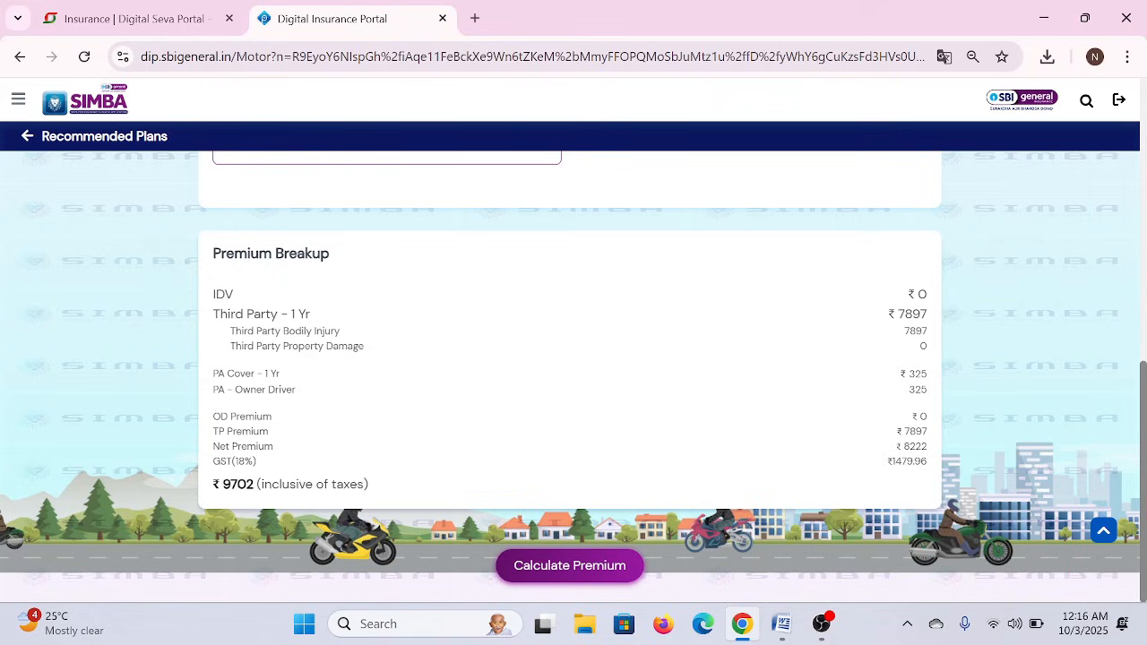
double_click(239, 484)
left_click(272, 465)
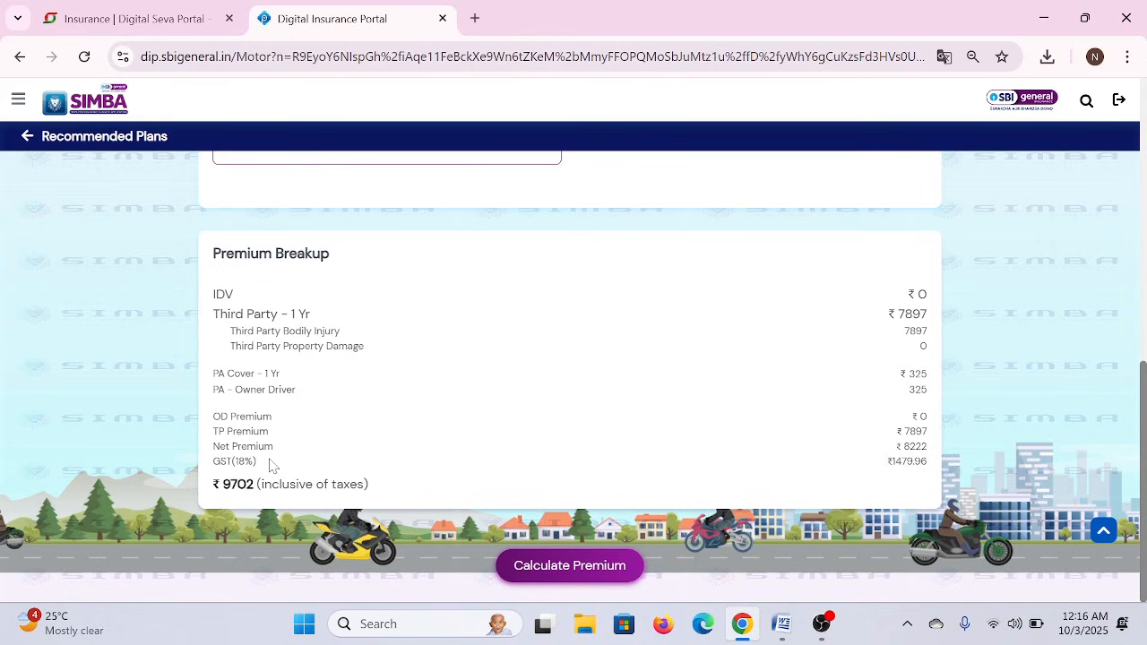
left_click(563, 570)
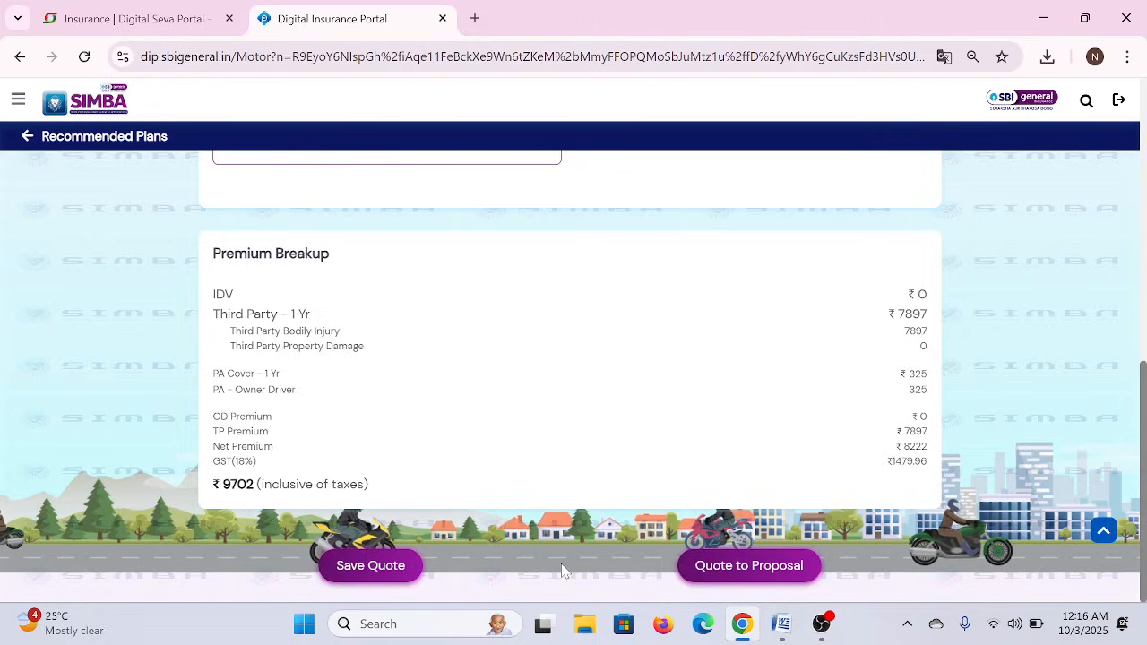
- Save the quote to get a quotation number and convert it into a proposal
scroll(505, 416, "up", 1)
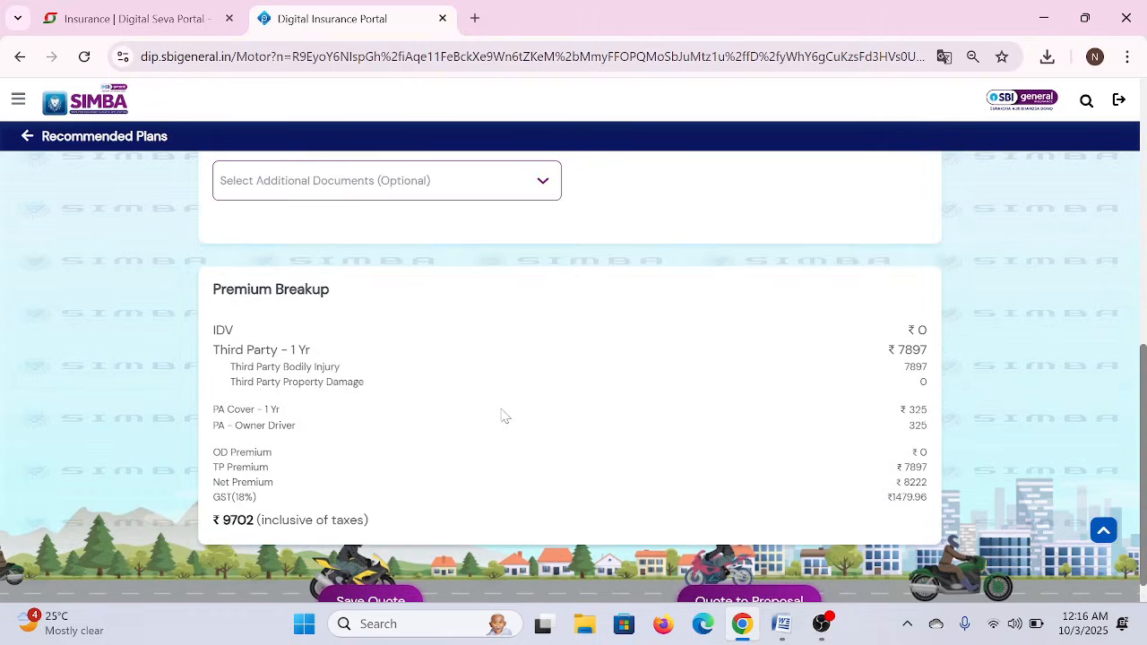
scroll(505, 415, "down", 1)
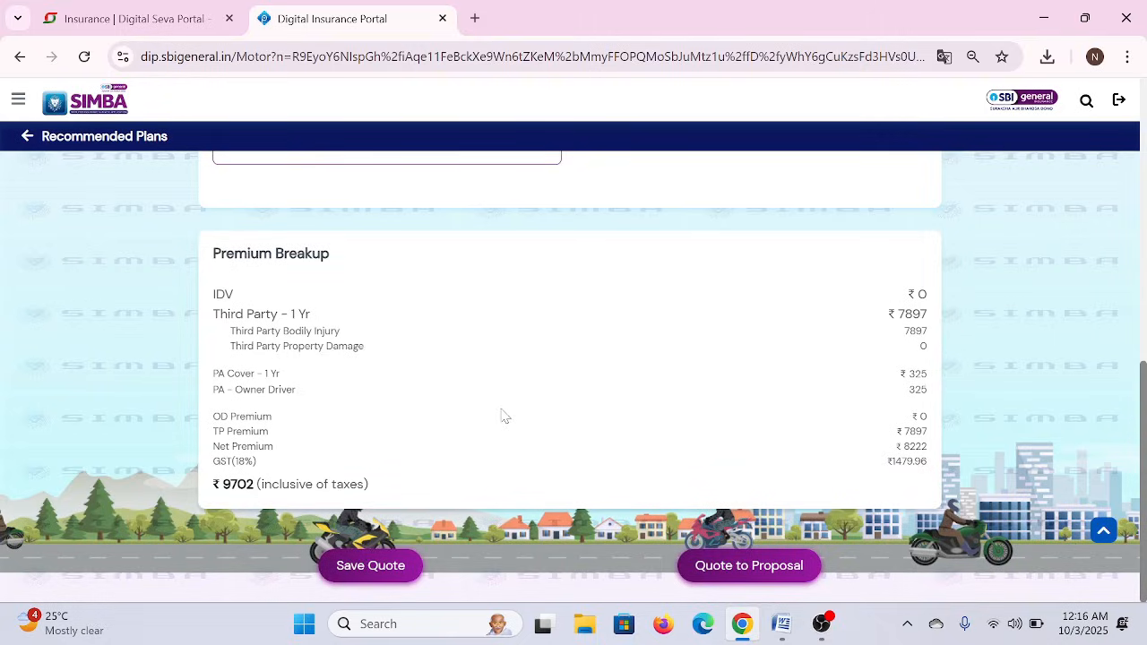
left_click(761, 567)
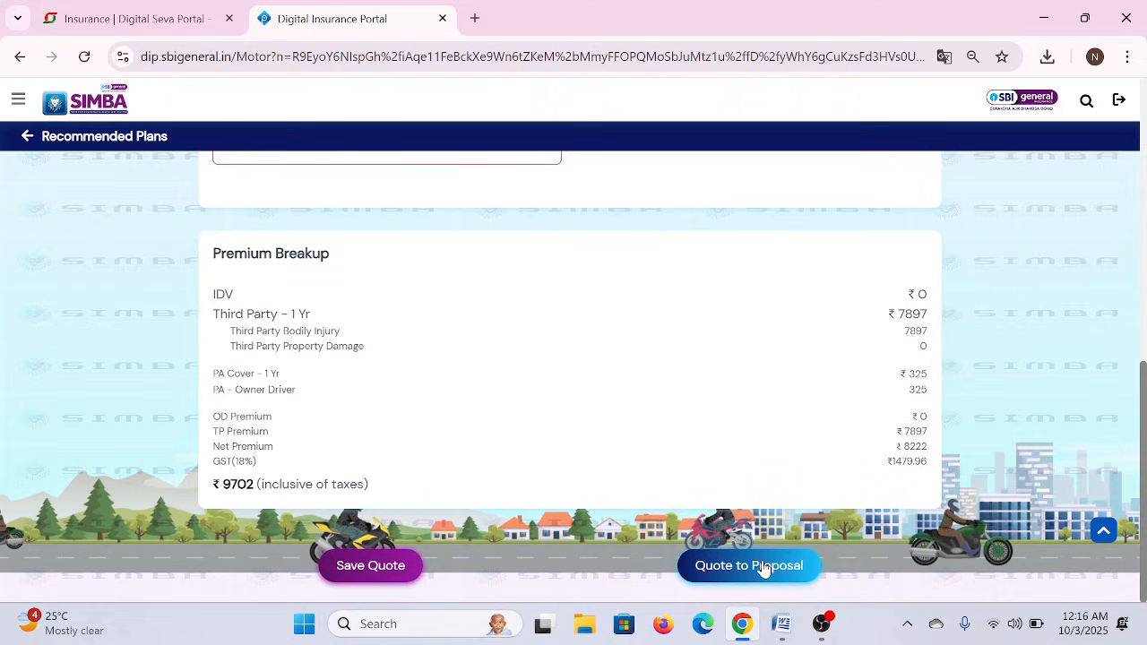
left_click(350, 567)
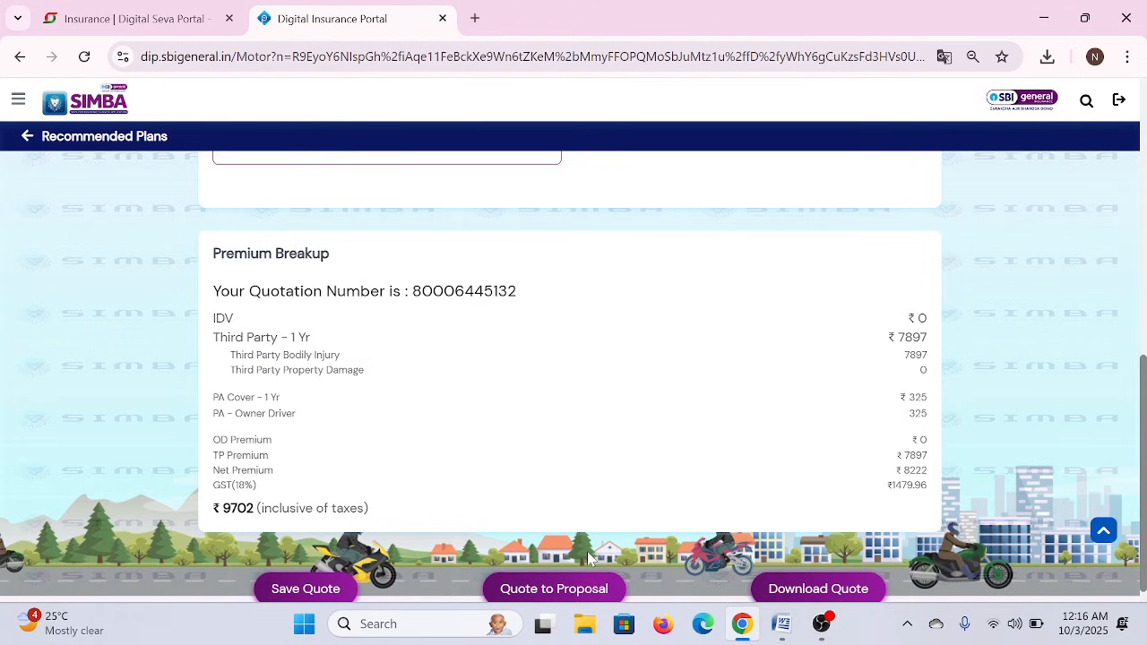
scroll(587, 556, "down", 1)
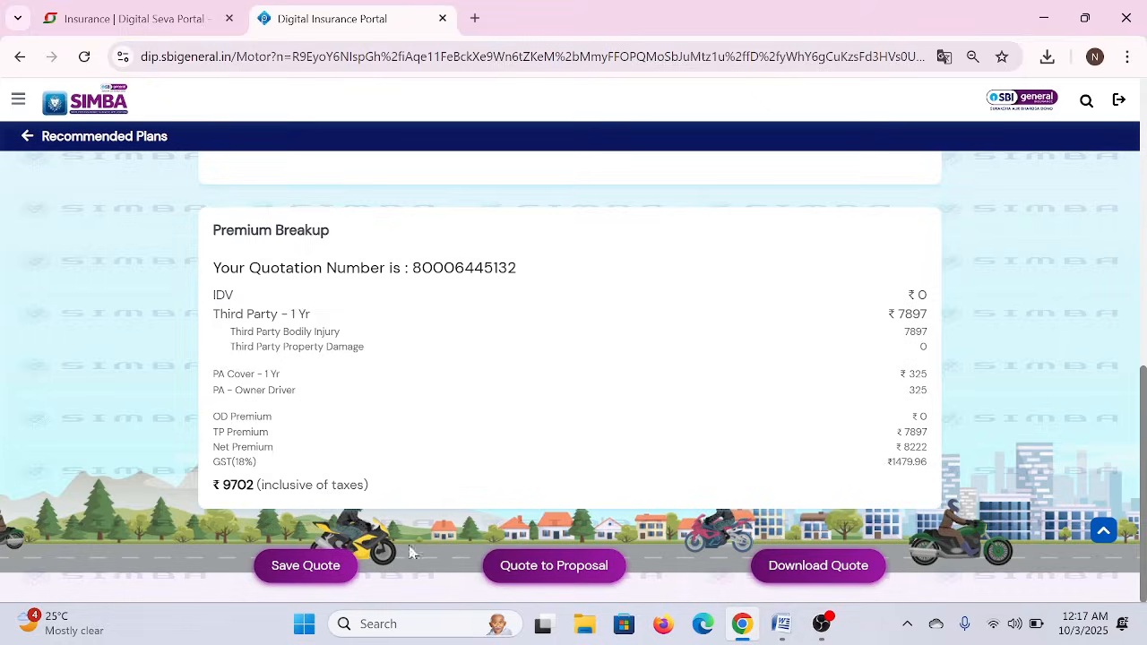
left_click(558, 574)
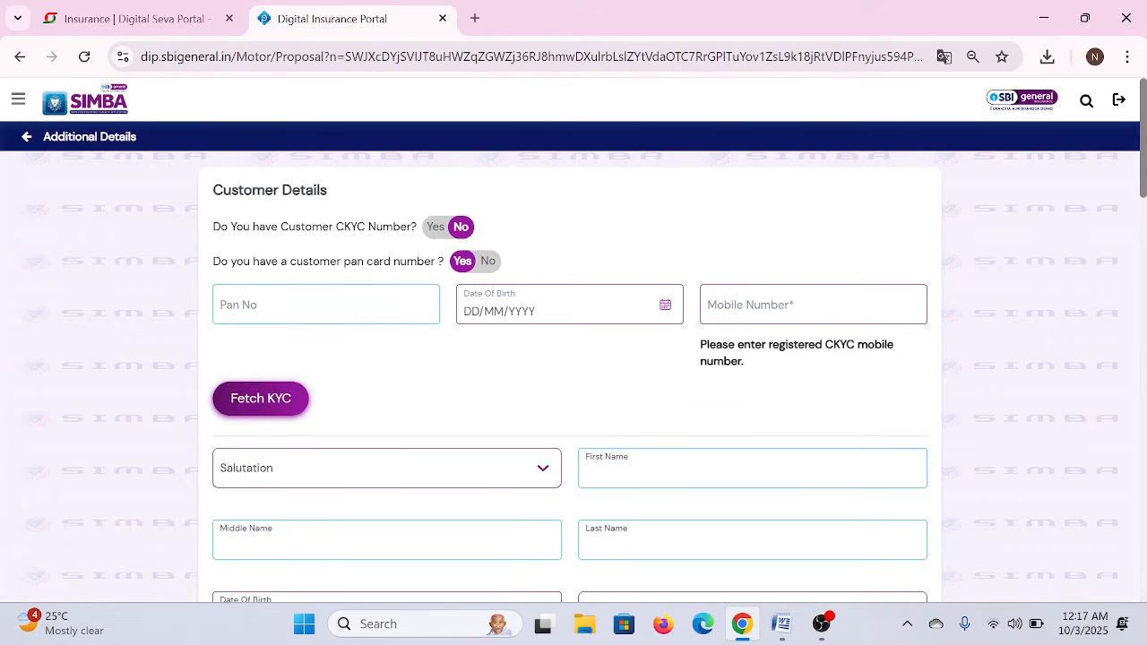
- Set both the PAN card and Aadhaar toggles to No so Manual CKYC Details appear
left_click(327, 304)
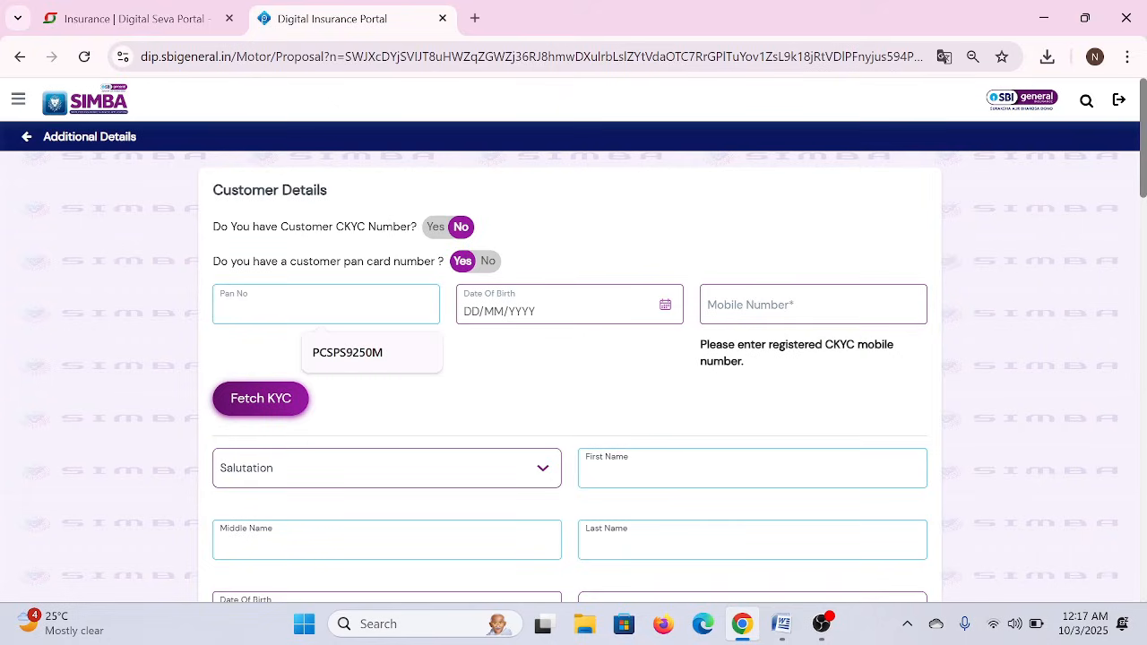
left_click(484, 261)
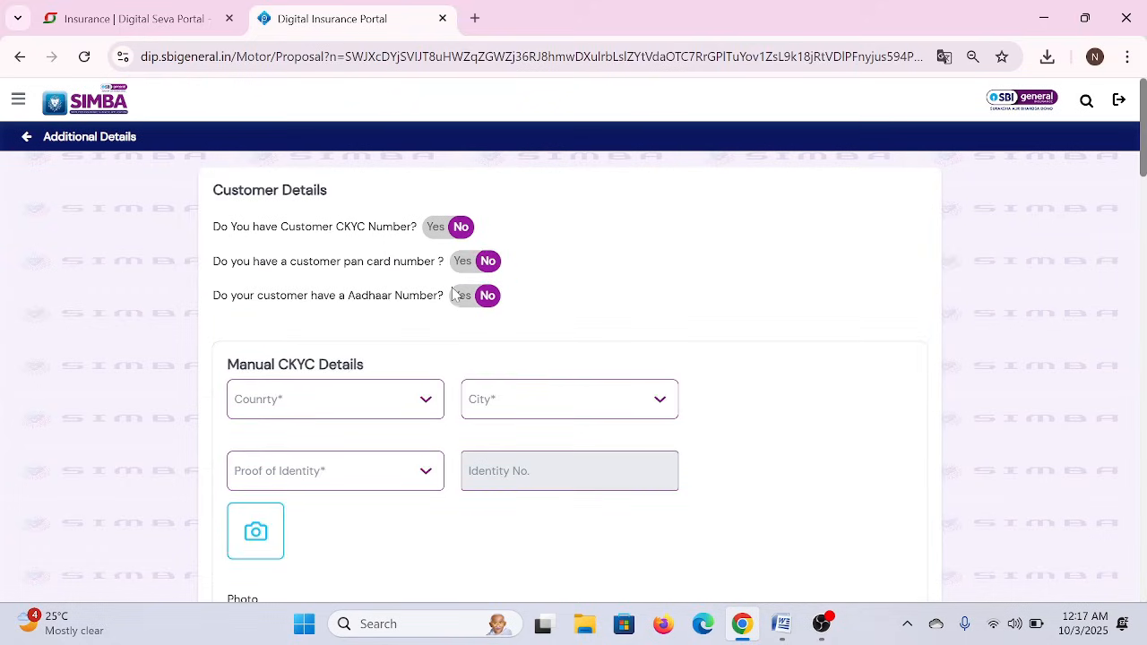
left_click(461, 297)
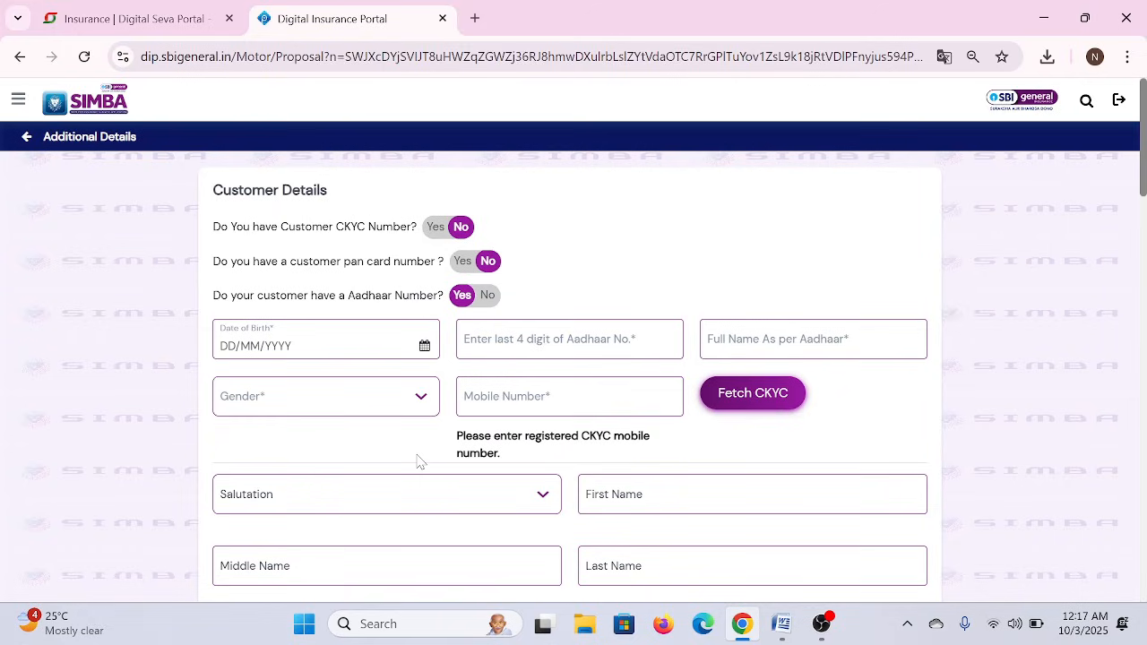
left_click(461, 261)
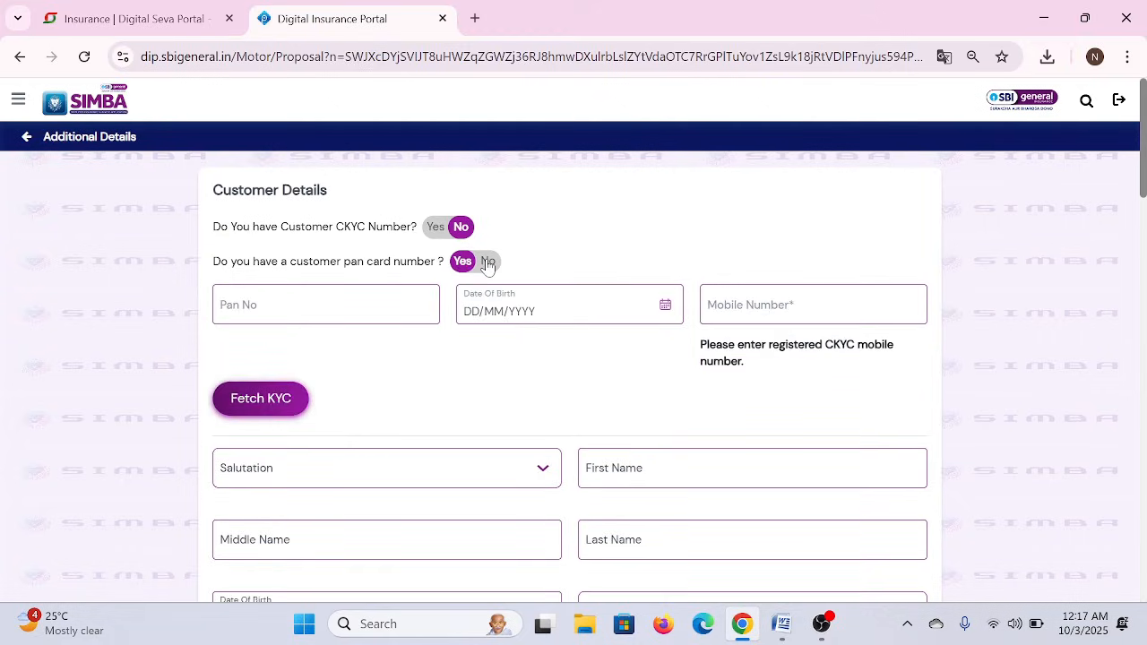
left_click(487, 262)
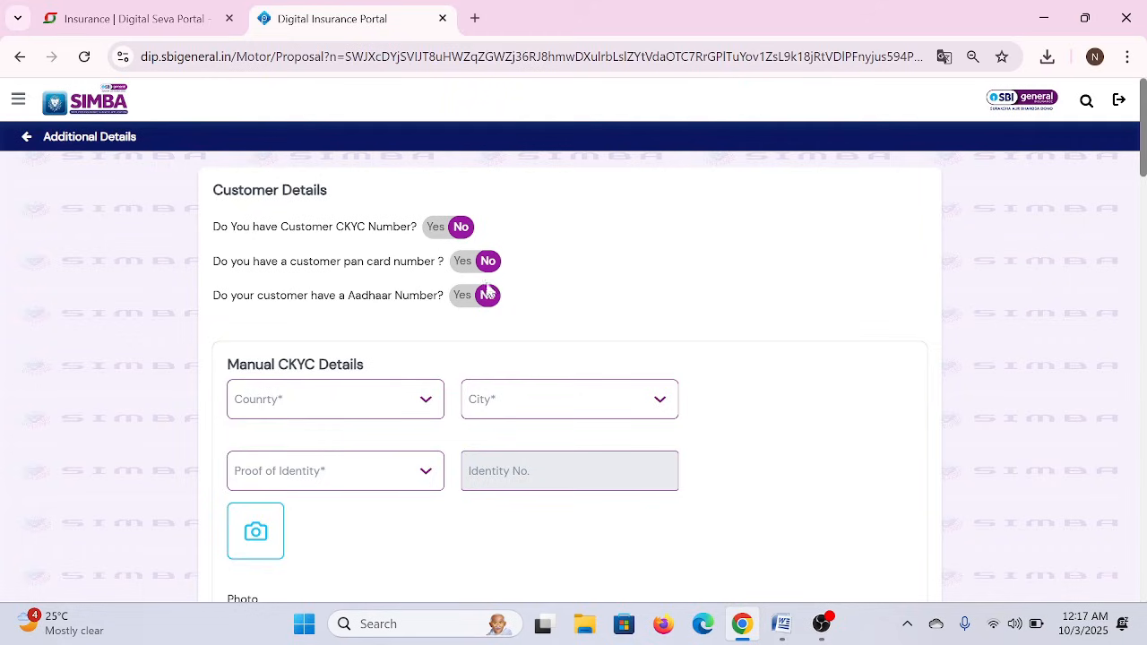
scroll(507, 351, "down", 1)
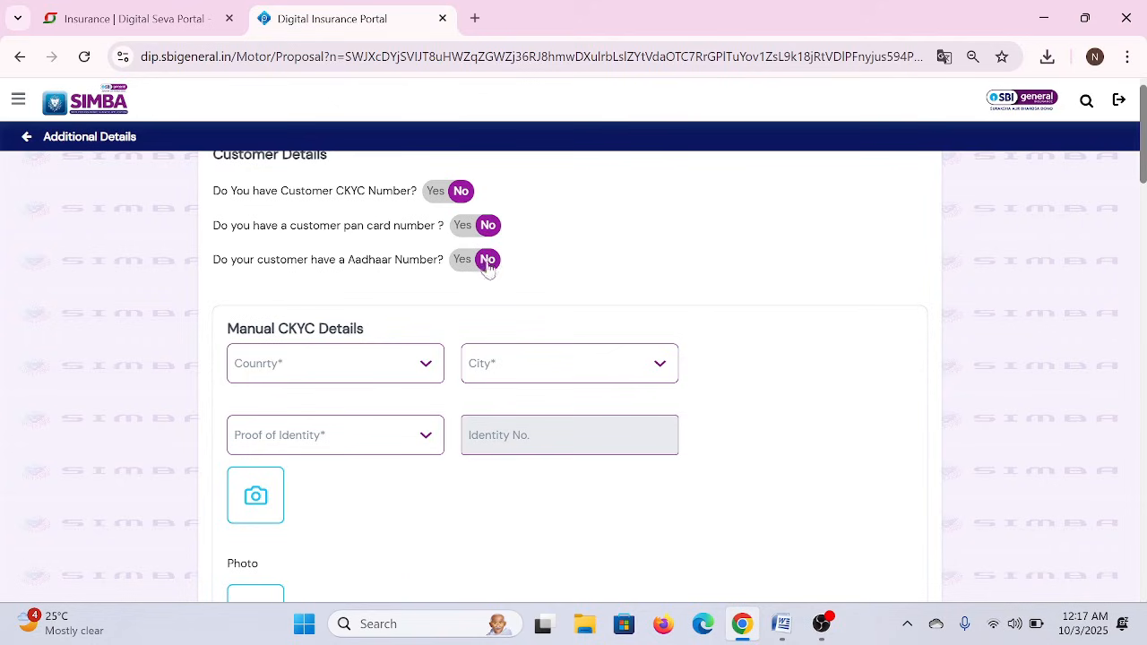
- Choose country INDIA, city MALAPURAM (searched 'malap') and proof of identity Aadhar Card
scroll(491, 311, "down", 1)
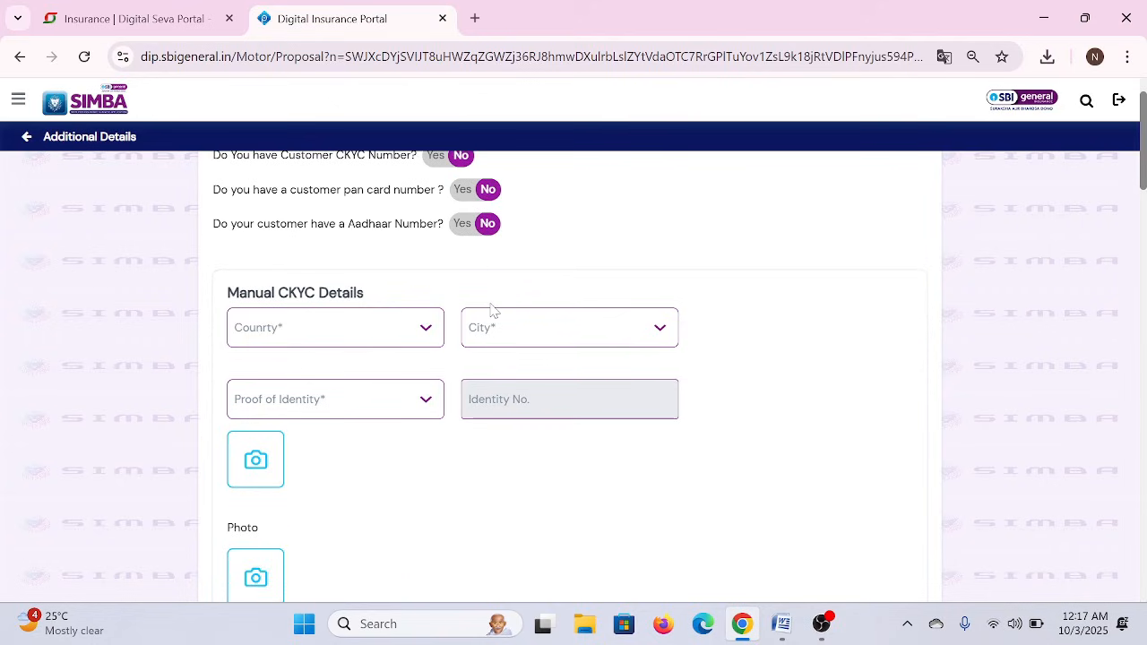
left_click(378, 330)
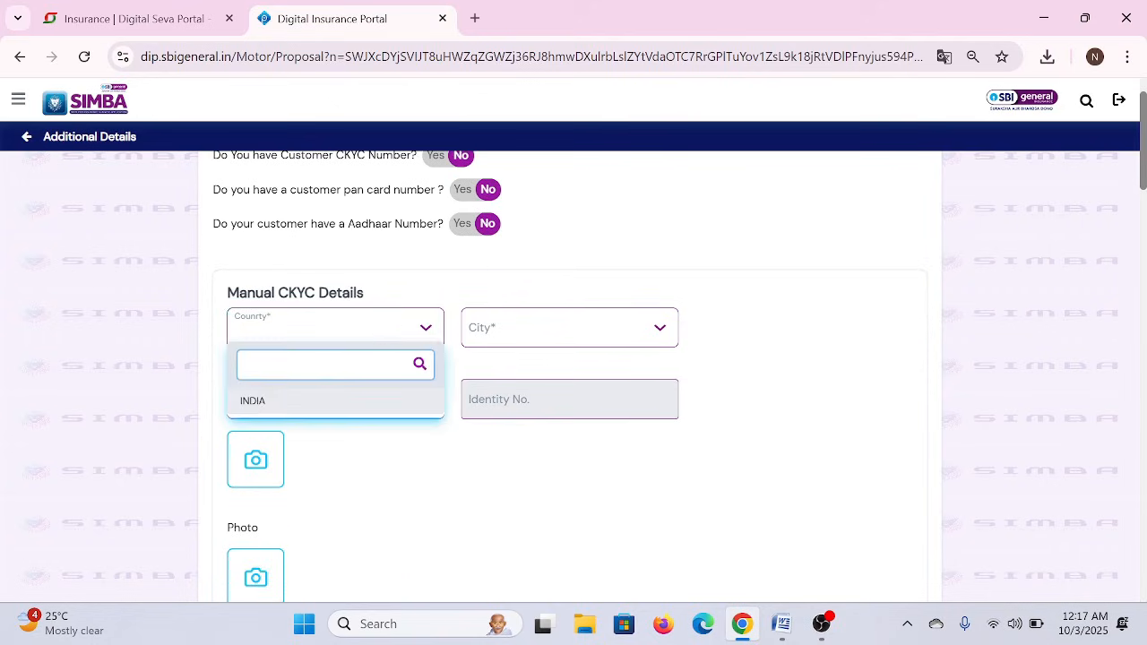
left_click(244, 403)
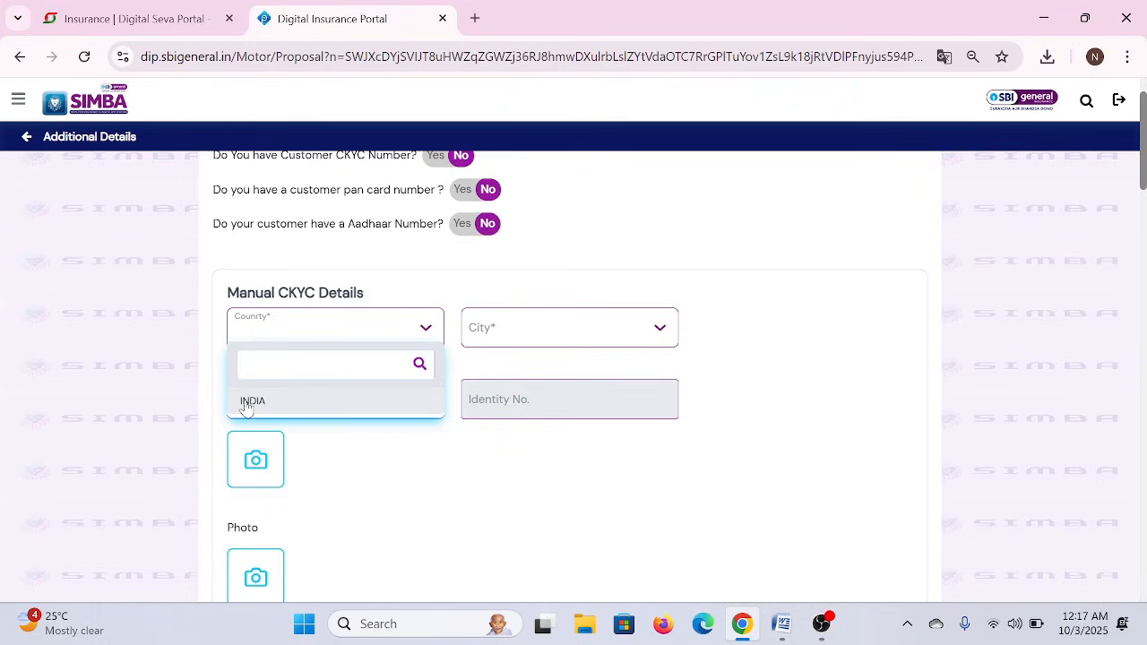
left_click(528, 332)
type("malap")
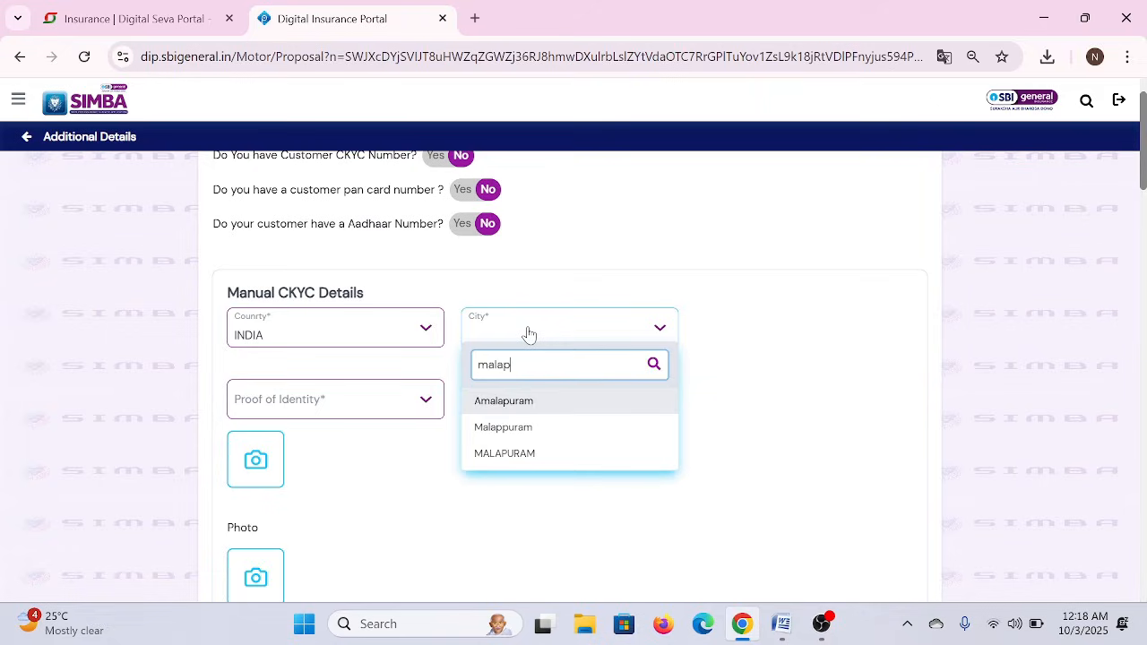
left_click(498, 457)
left_click(395, 409)
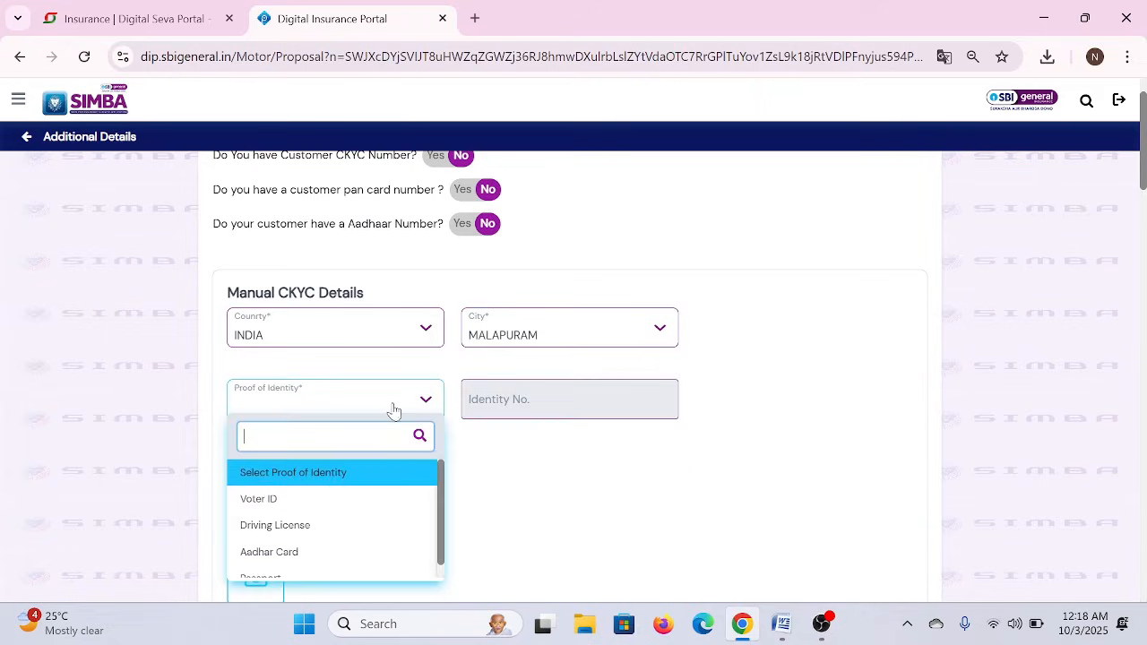
left_click(271, 552)
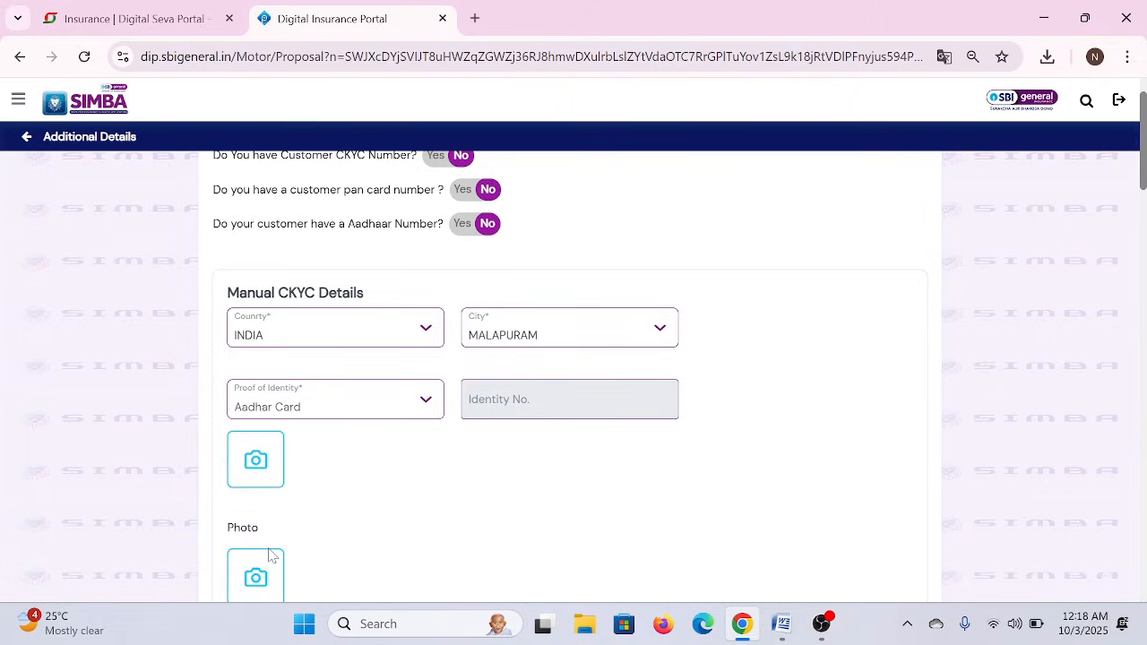
- Upload AADHAAR.pdf from the customer's Desktop folder as the identity proof document
left_click(255, 461)
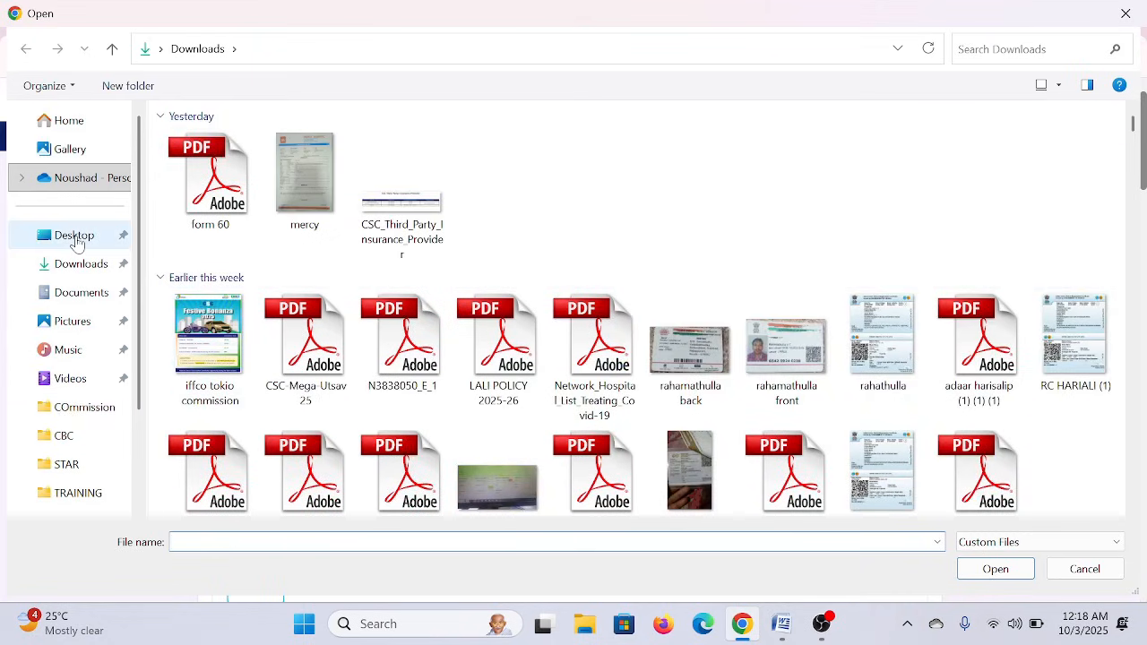
left_click(76, 242)
left_click(207, 164)
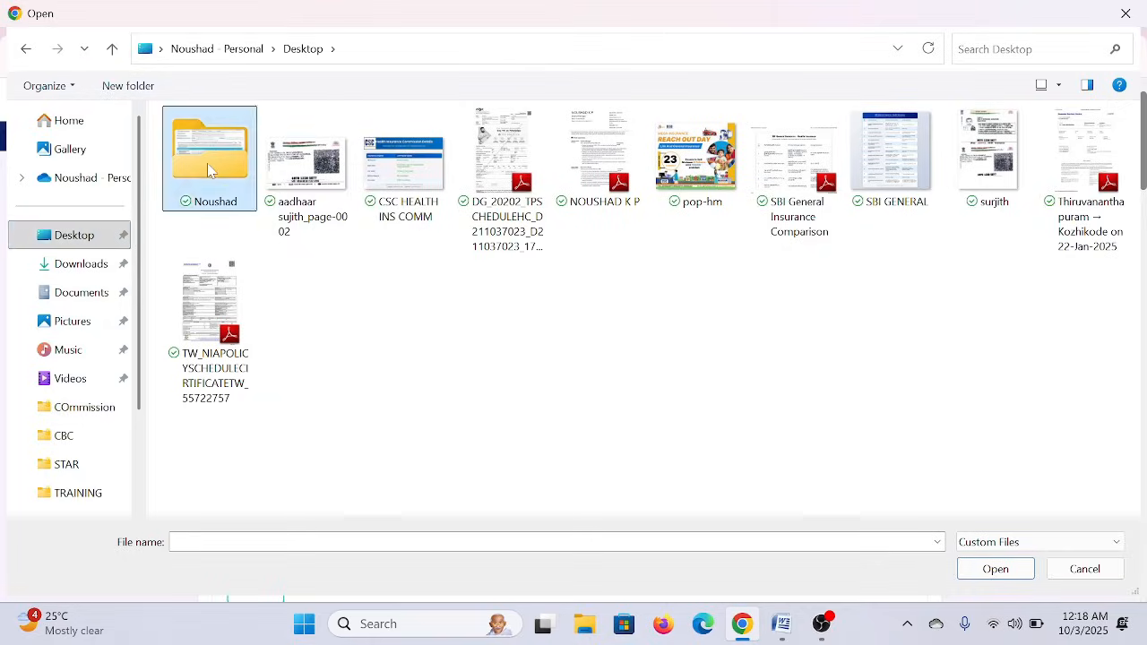
double_click(207, 163)
left_click(227, 152)
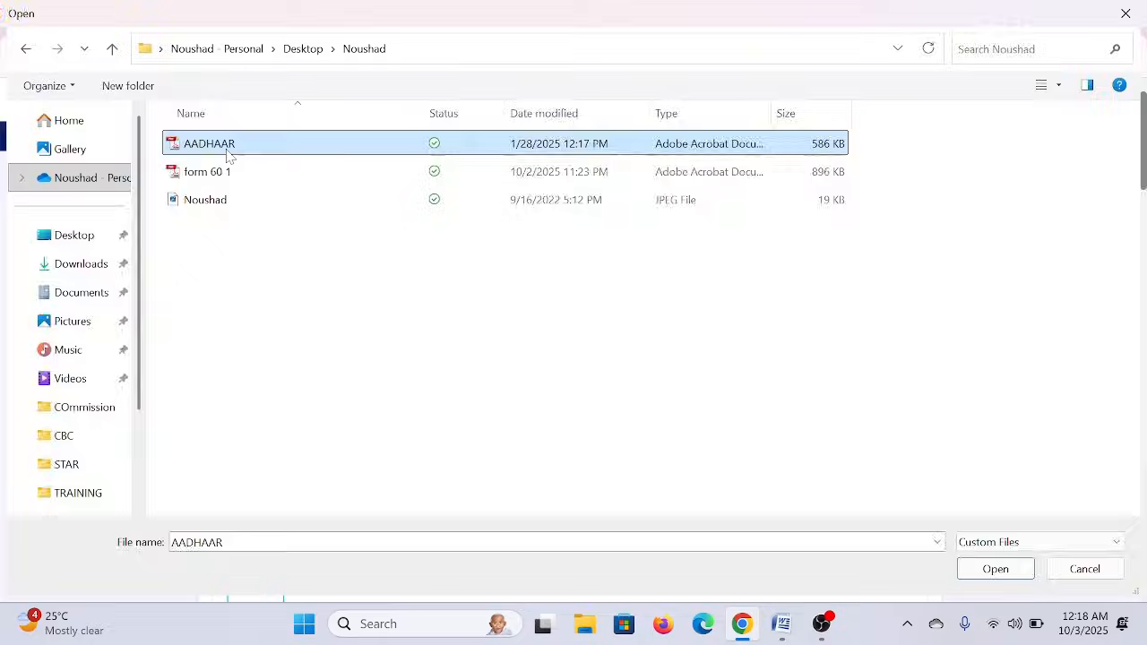
double_click(228, 152)
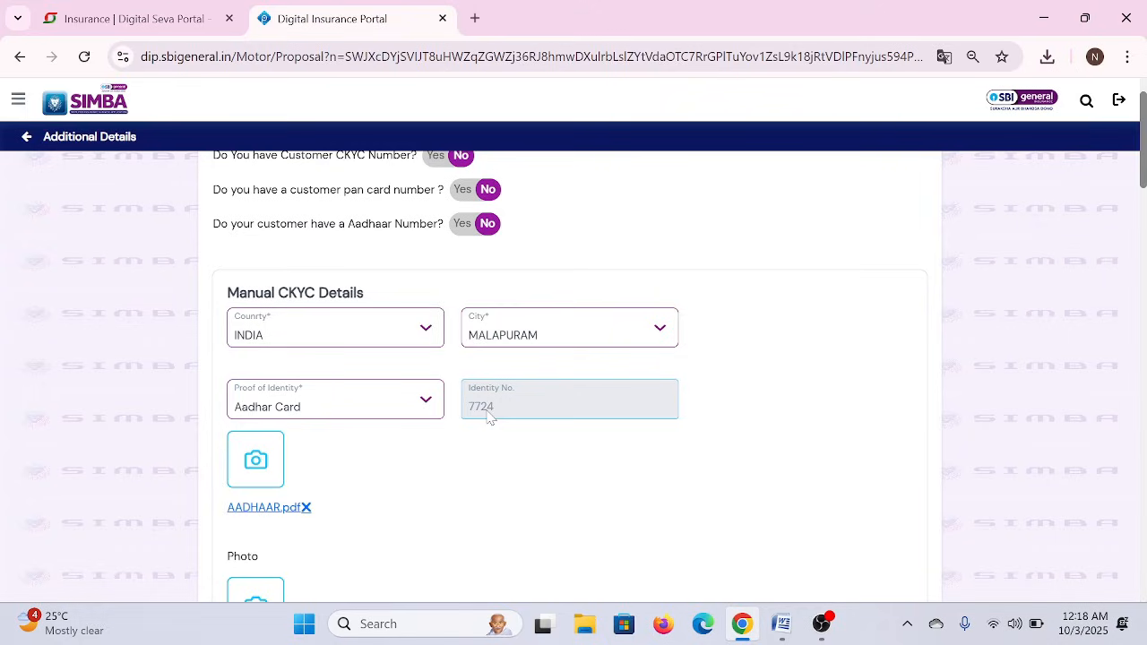
- Attach the customer's JPEG photo under Photo
scroll(453, 482, "down", 1)
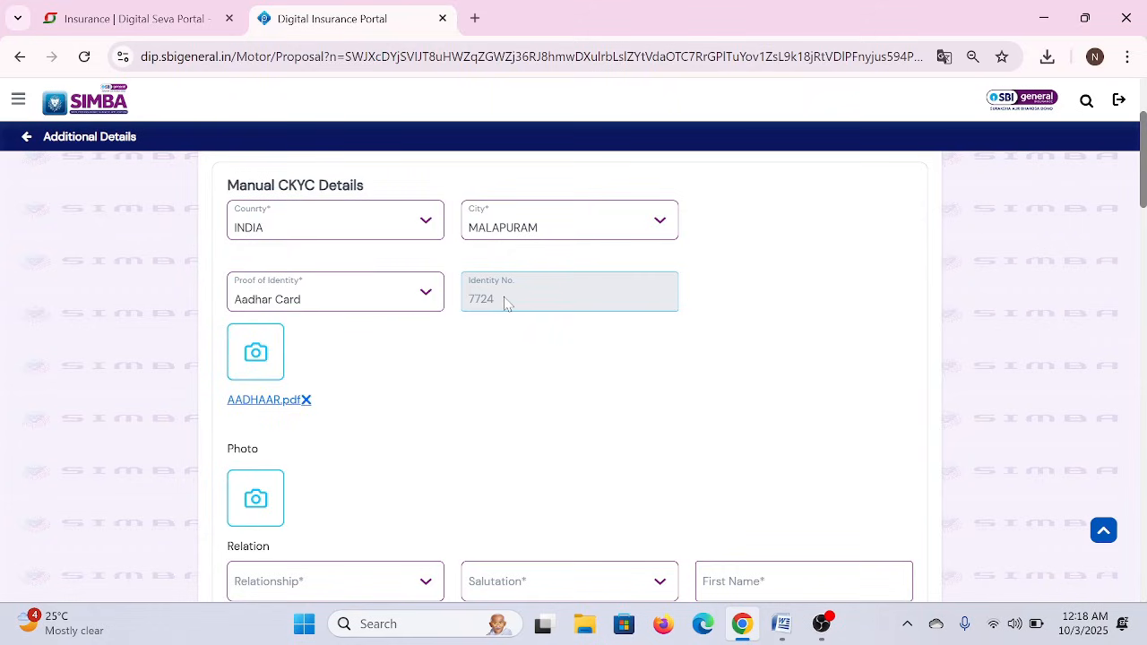
left_click(246, 515)
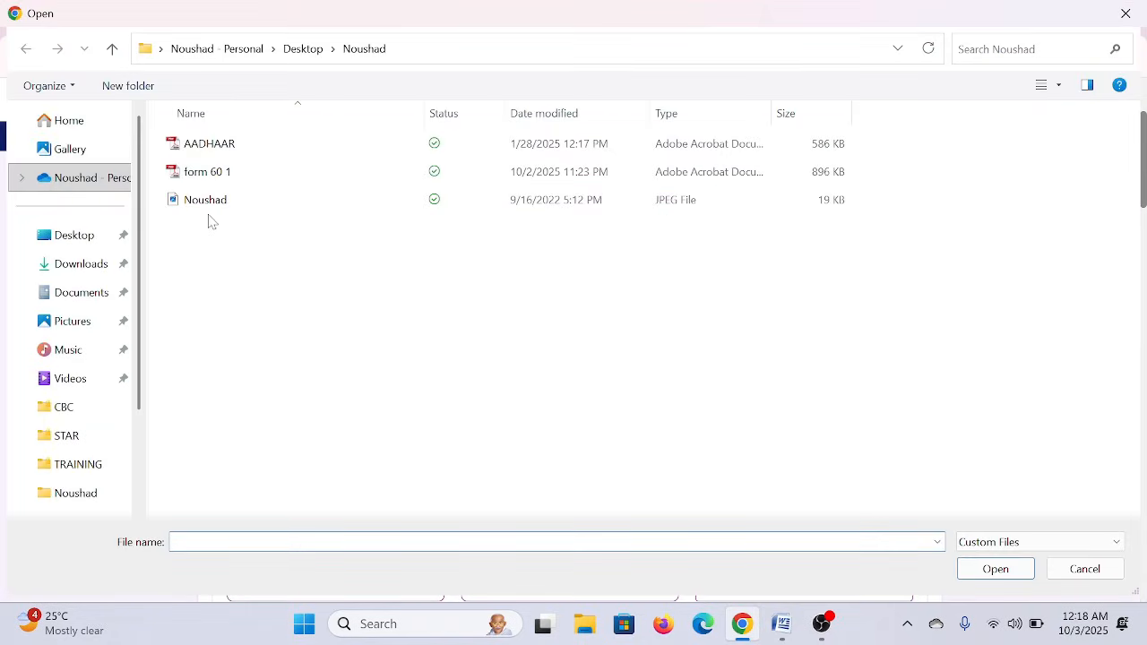
double_click(205, 200)
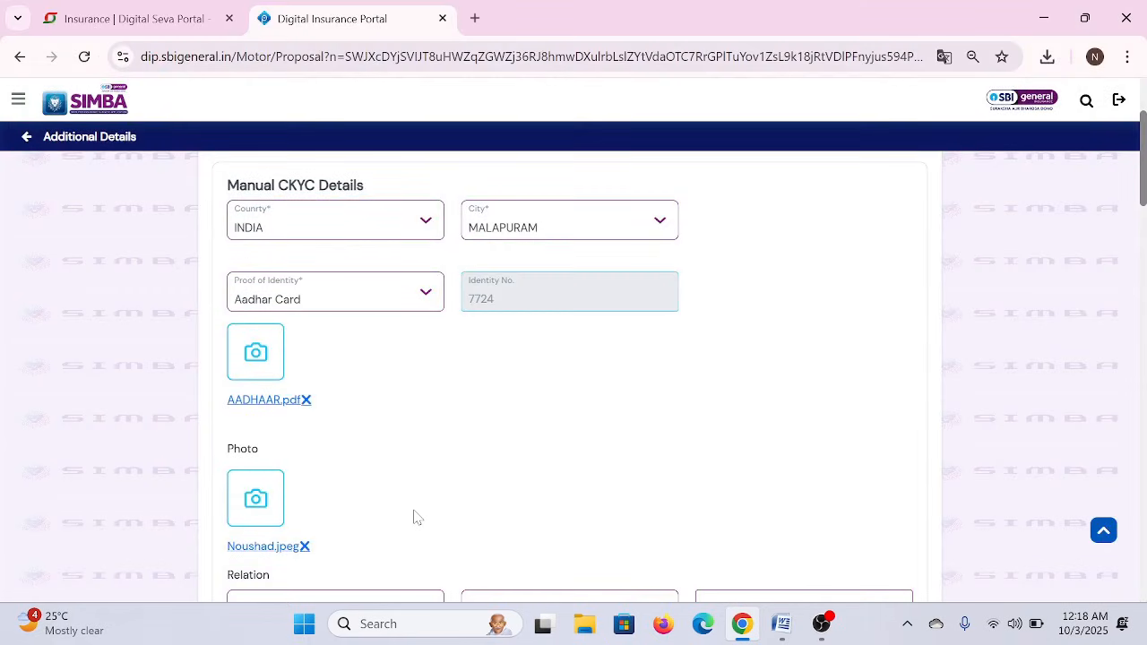
- Set the relationship to Father and enter the father's first and last names in capitals
scroll(417, 517, "down", 3)
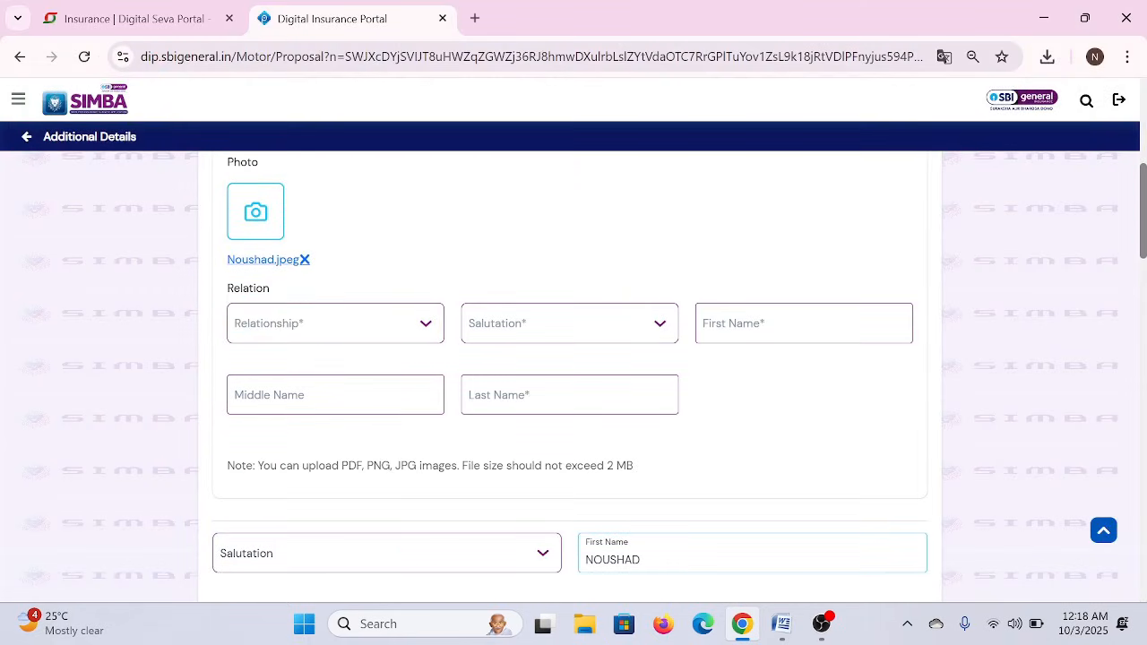
left_click(366, 336)
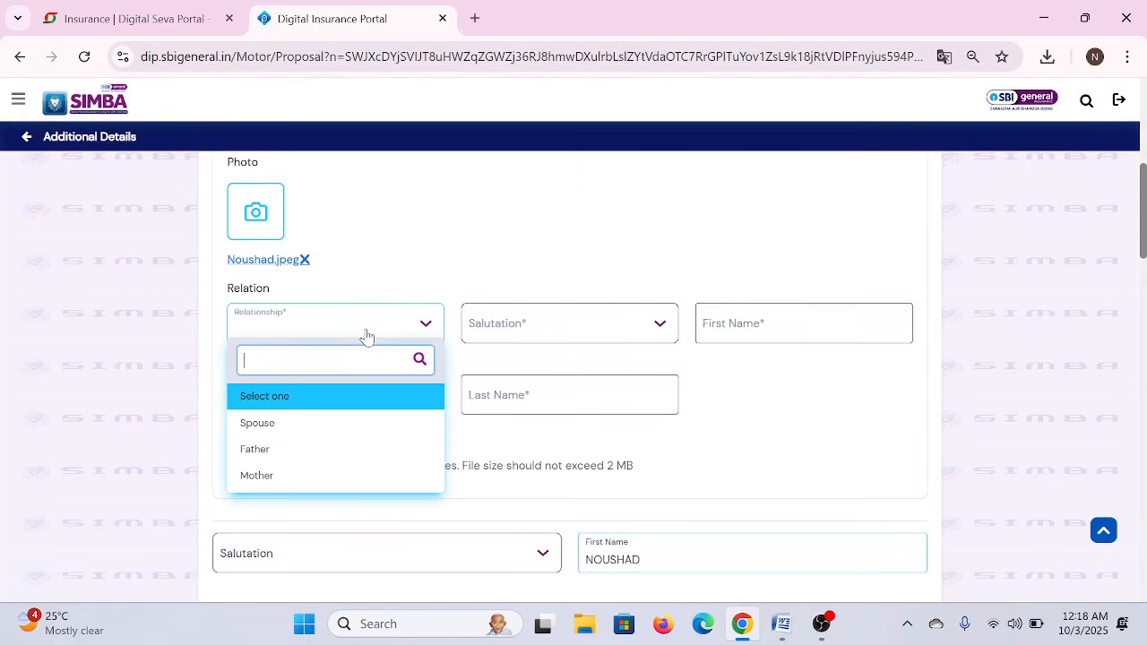
left_click(255, 457)
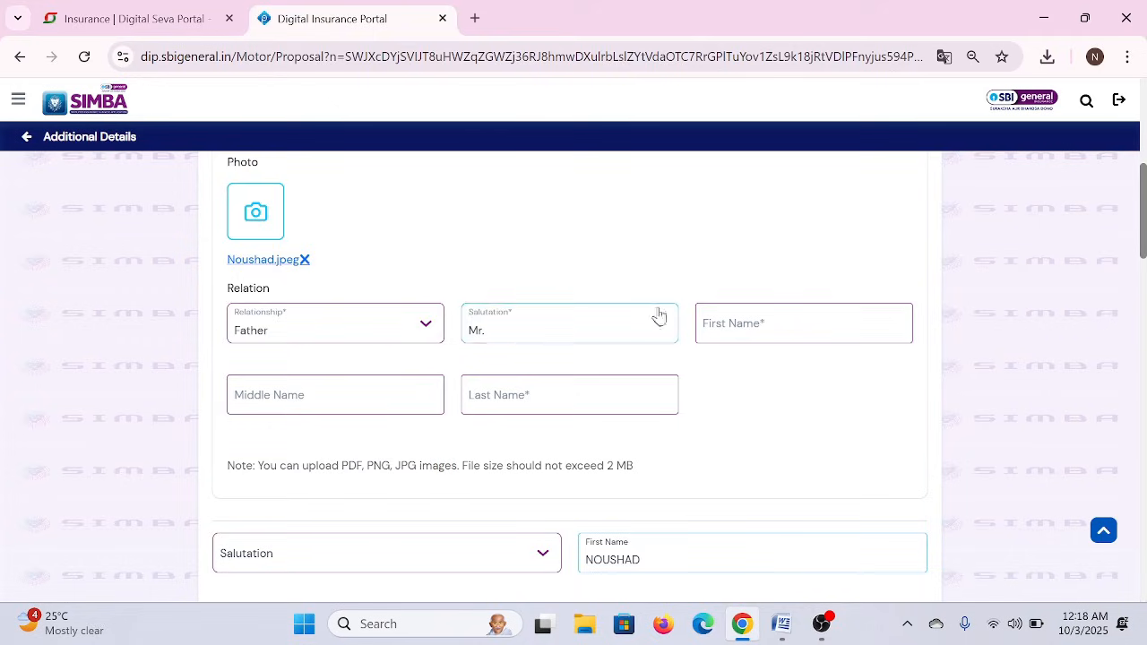
left_click(804, 324)
key("Caps_Lock")
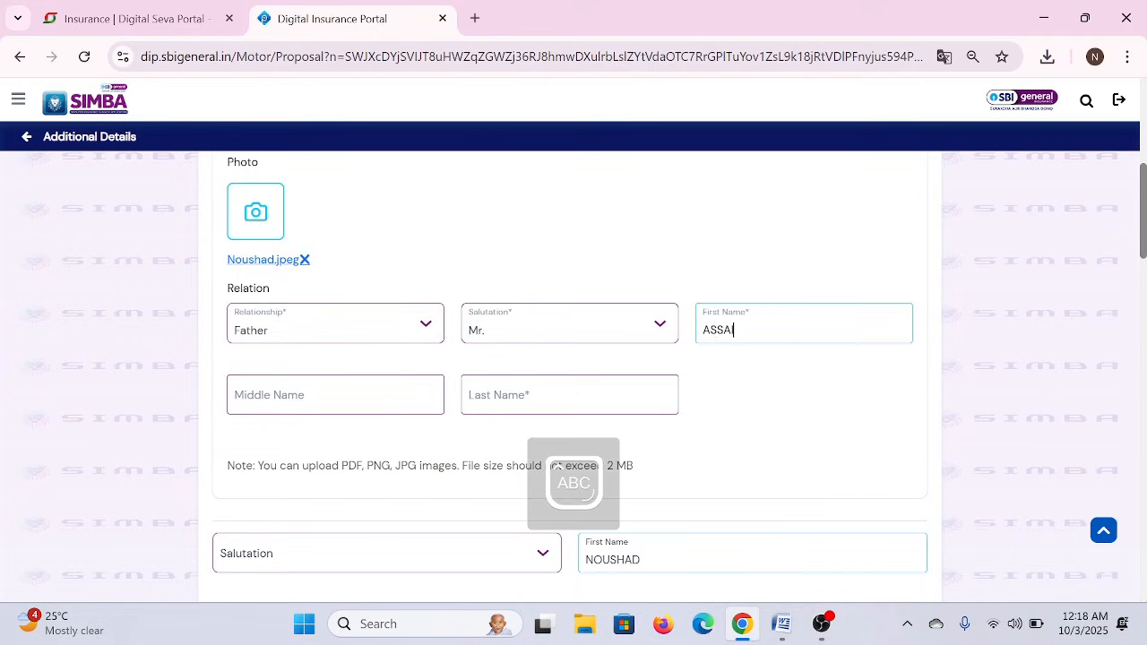
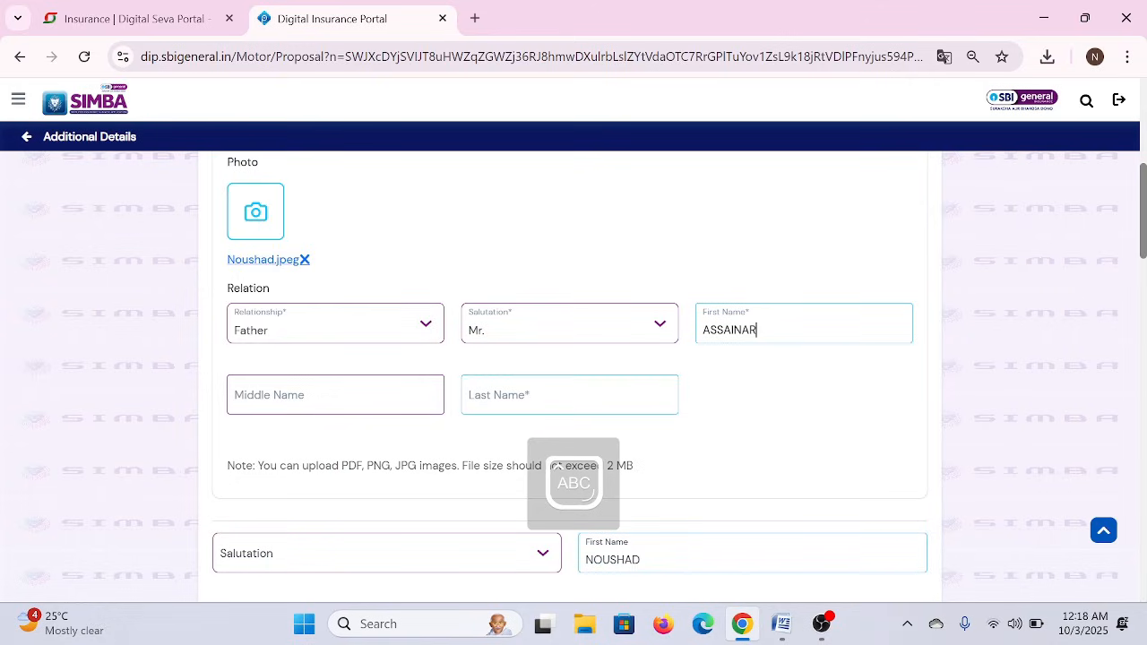
left_click(570, 396)
type("K T")
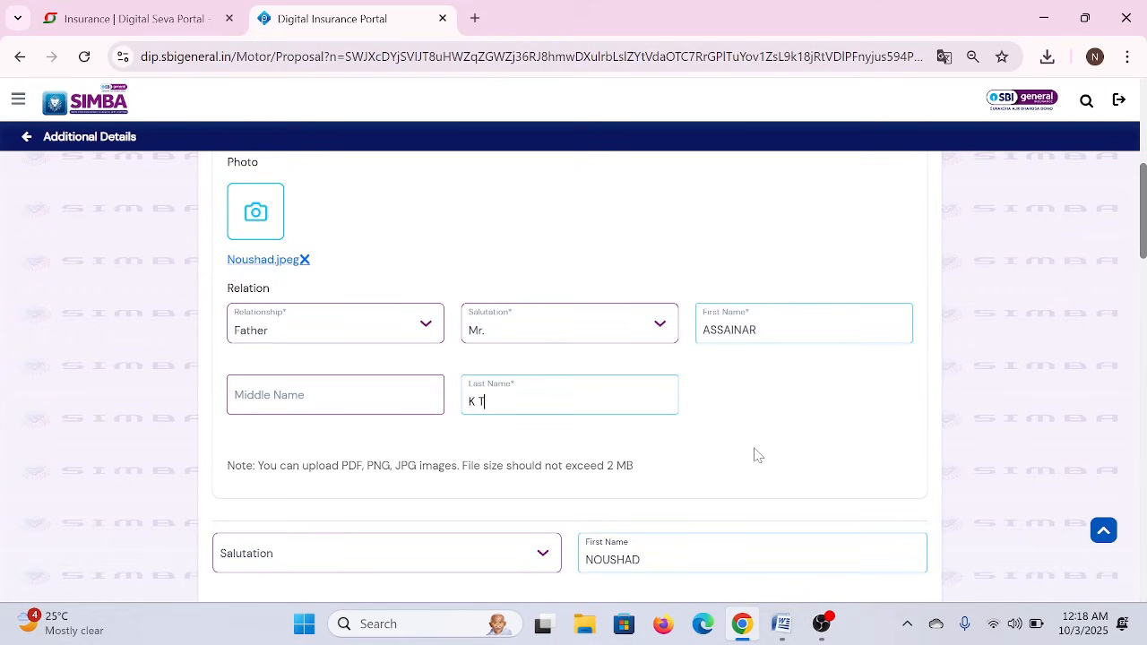
scroll(755, 454, "down", 3)
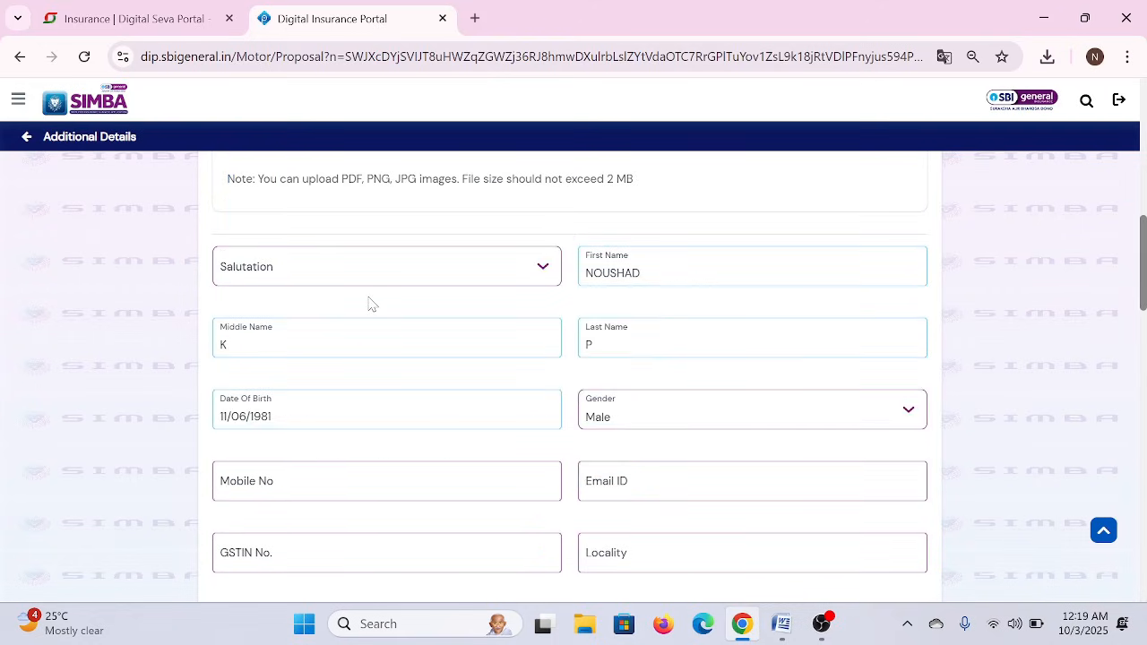
- Set the customer's salutation to Mr and fill in mobile number and e-mail from saved suggestions
left_click(392, 264)
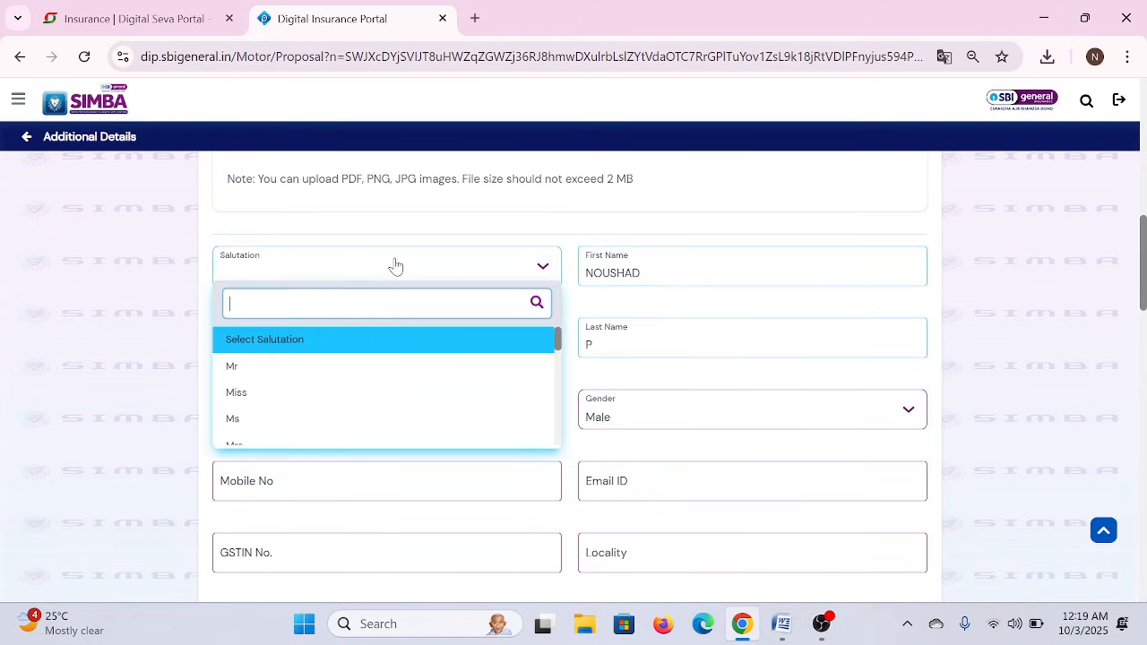
left_click(250, 368)
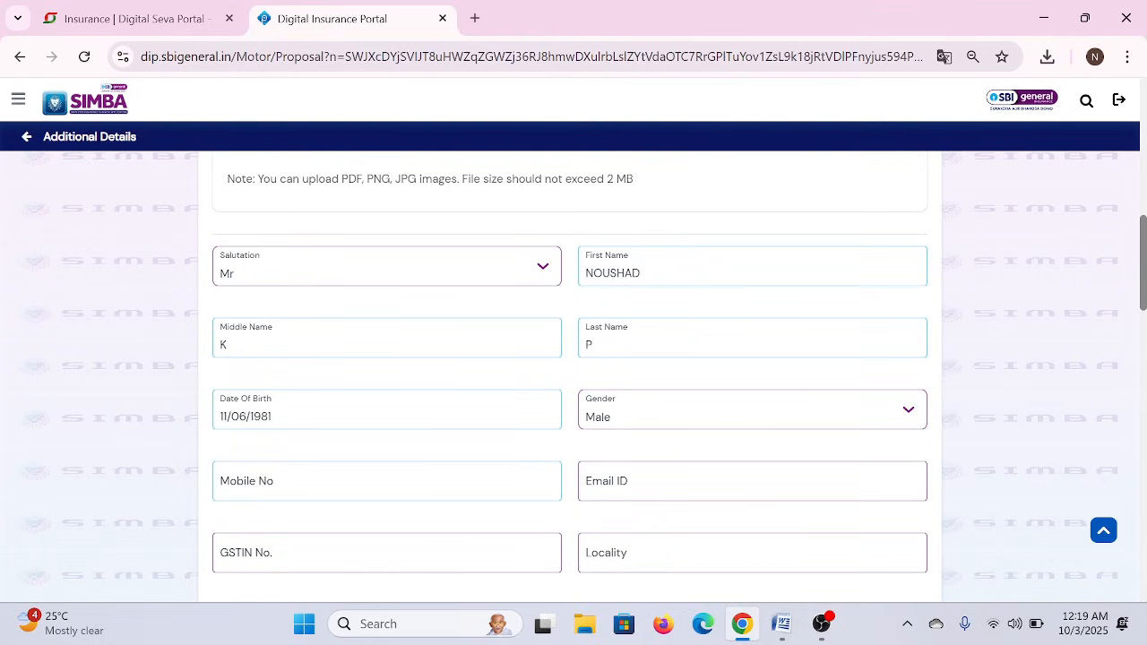
left_click(327, 484)
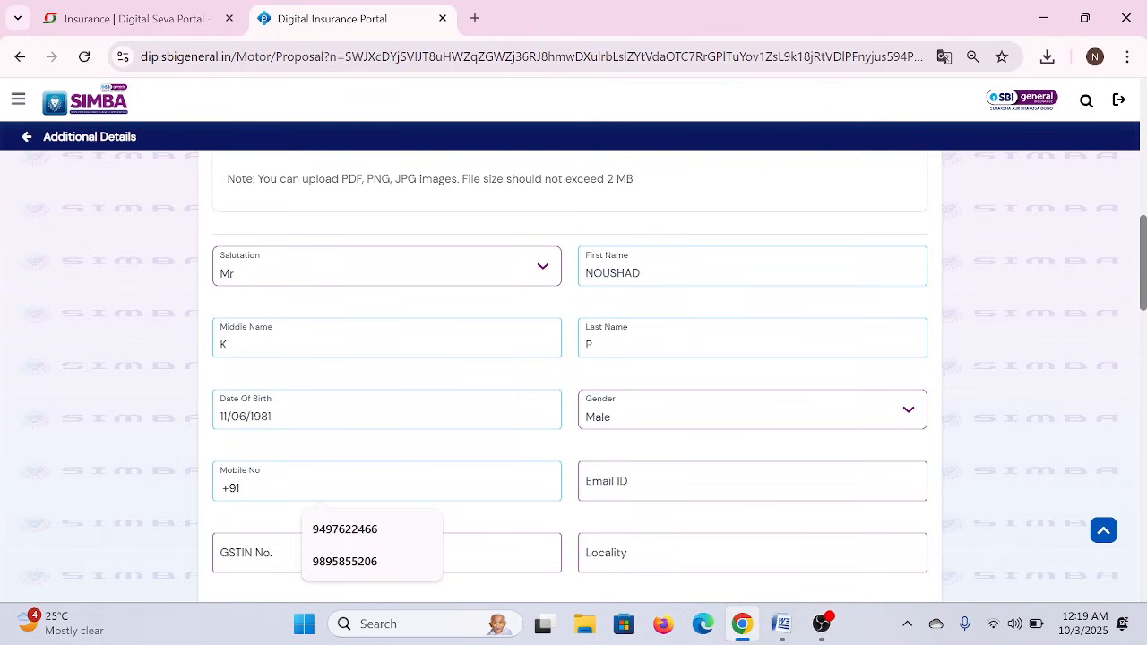
left_click(354, 561)
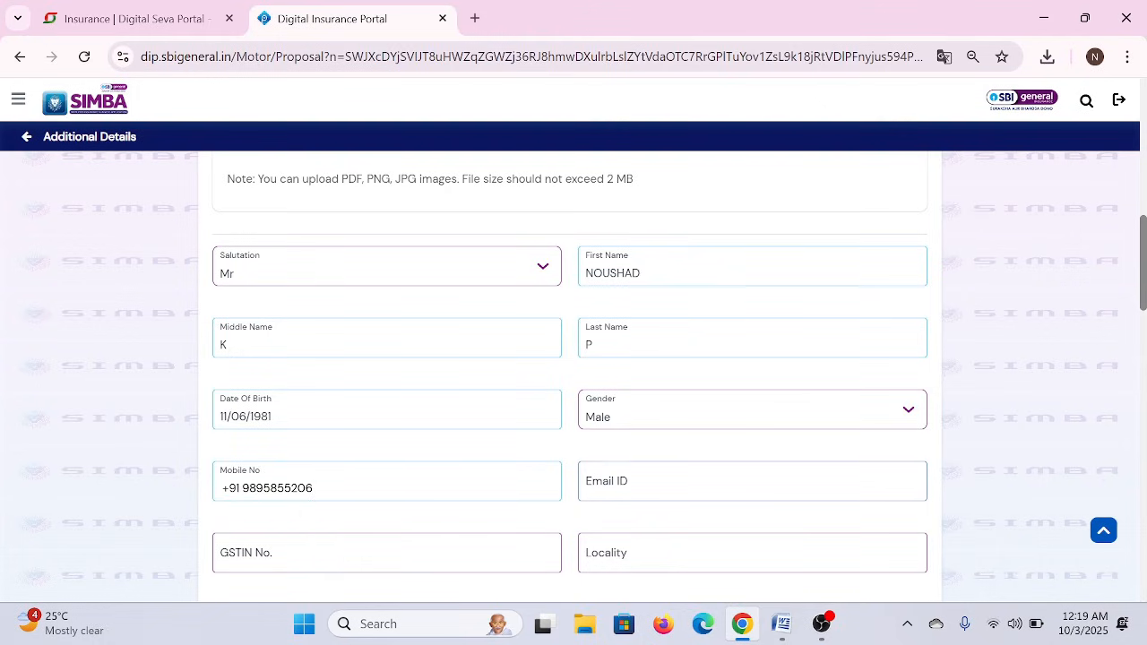
left_click(672, 484)
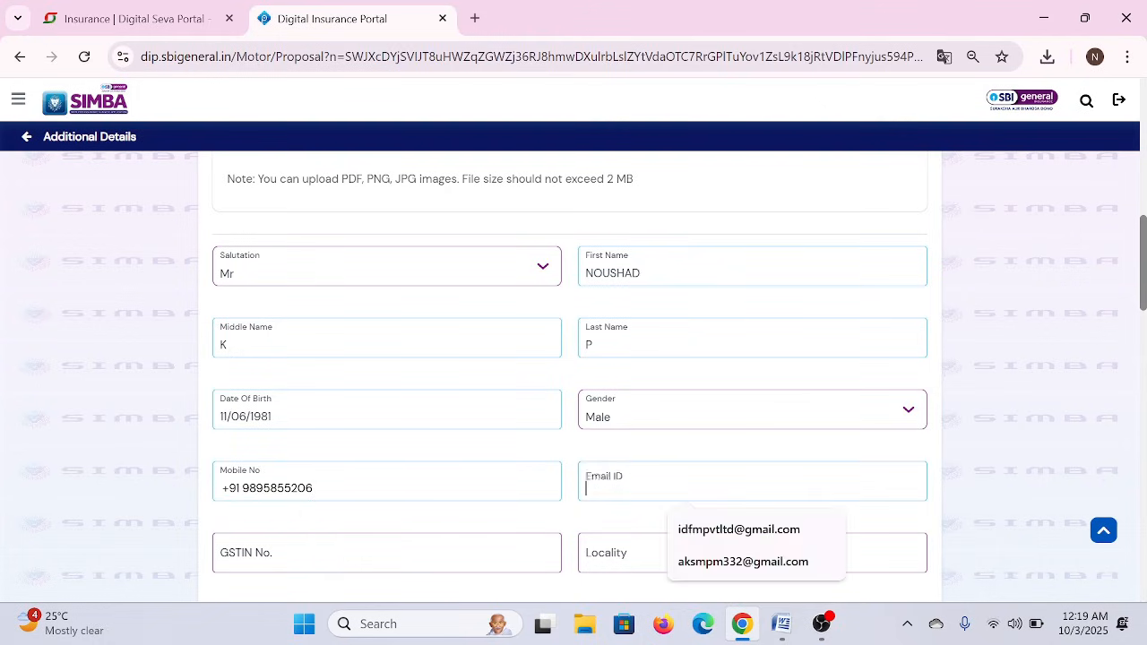
left_click(717, 562)
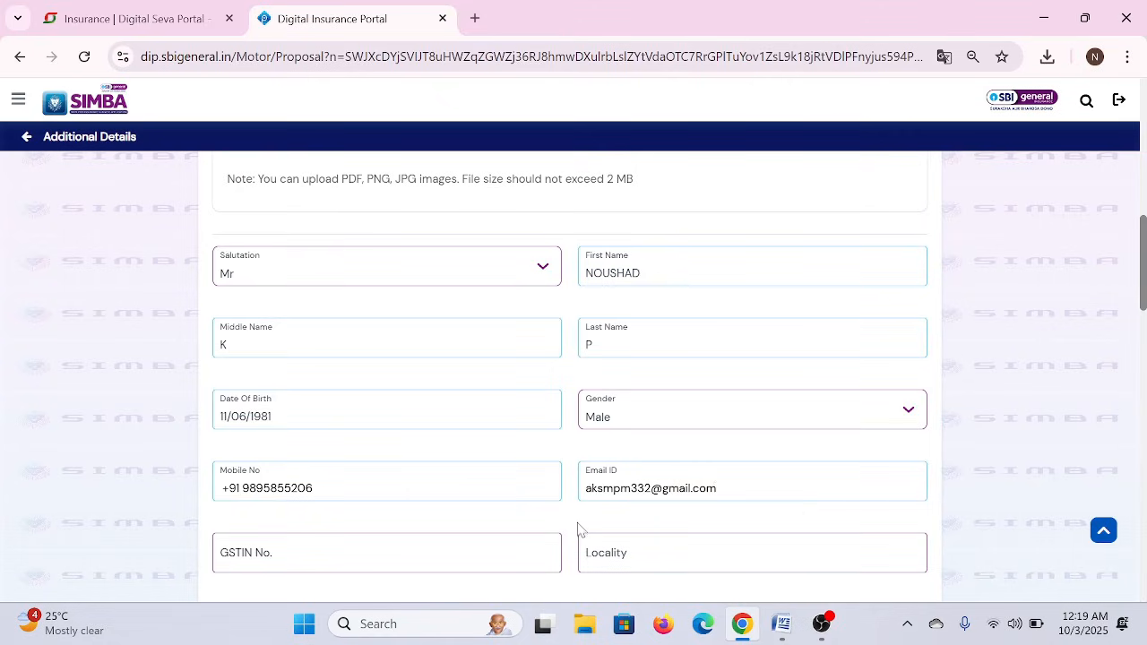
scroll(578, 527, "down", 4)
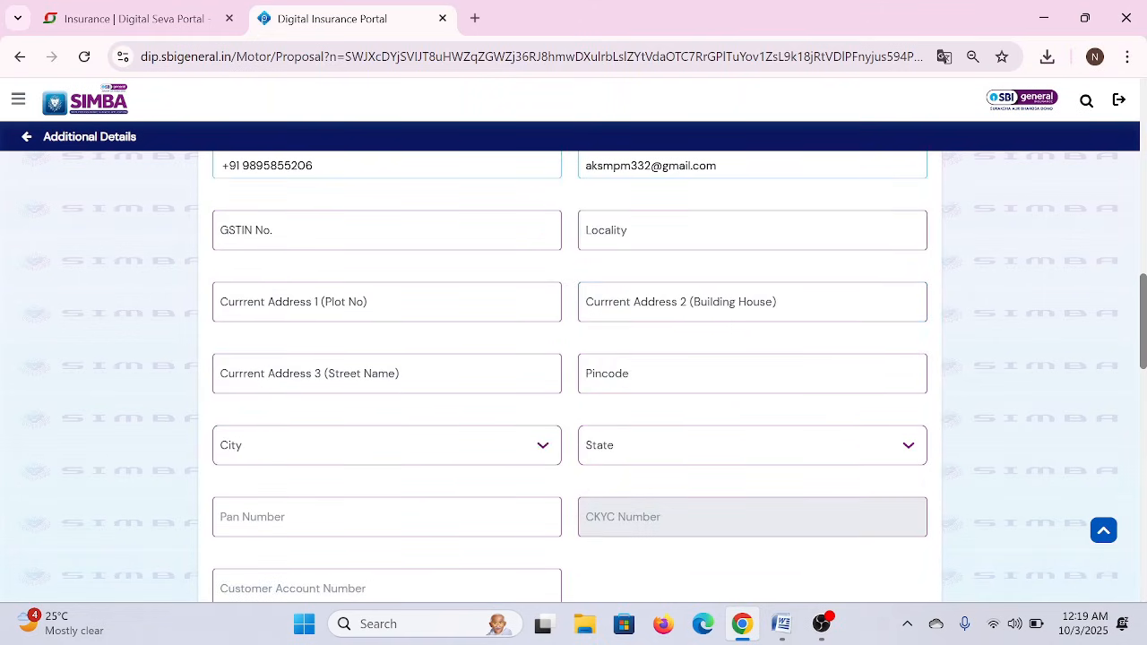
- Enter the customer's locality and three current address lines
left_click(645, 231)
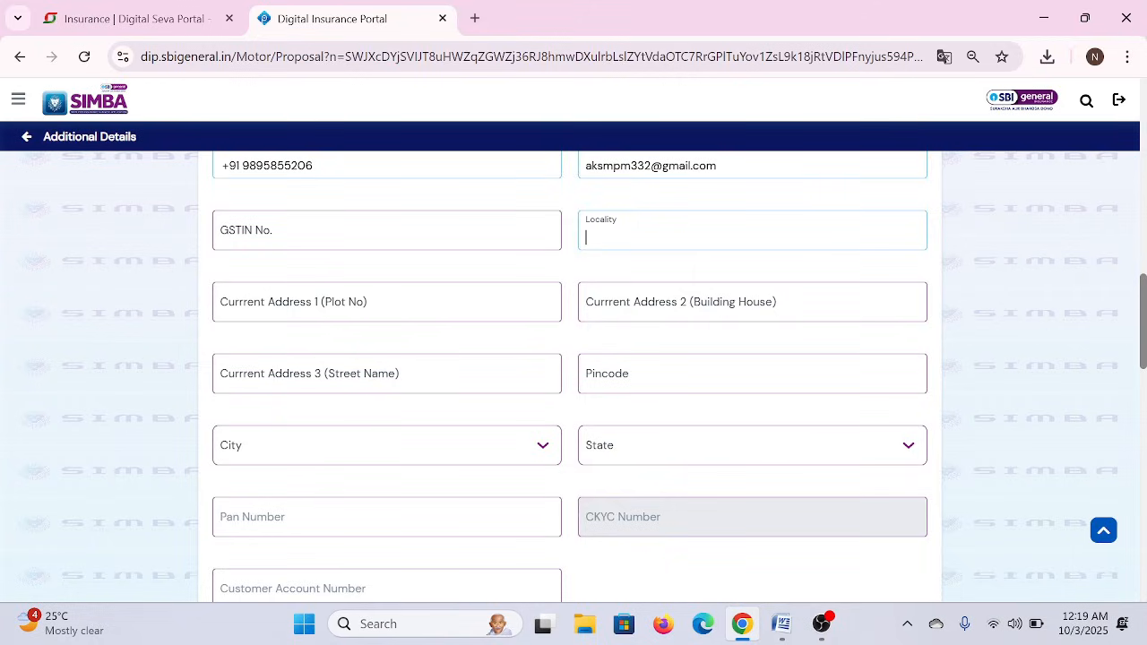
type("TRIVANDRUM")
key("Tab")
type("EJKEFESKJF SJKDFHJDH")
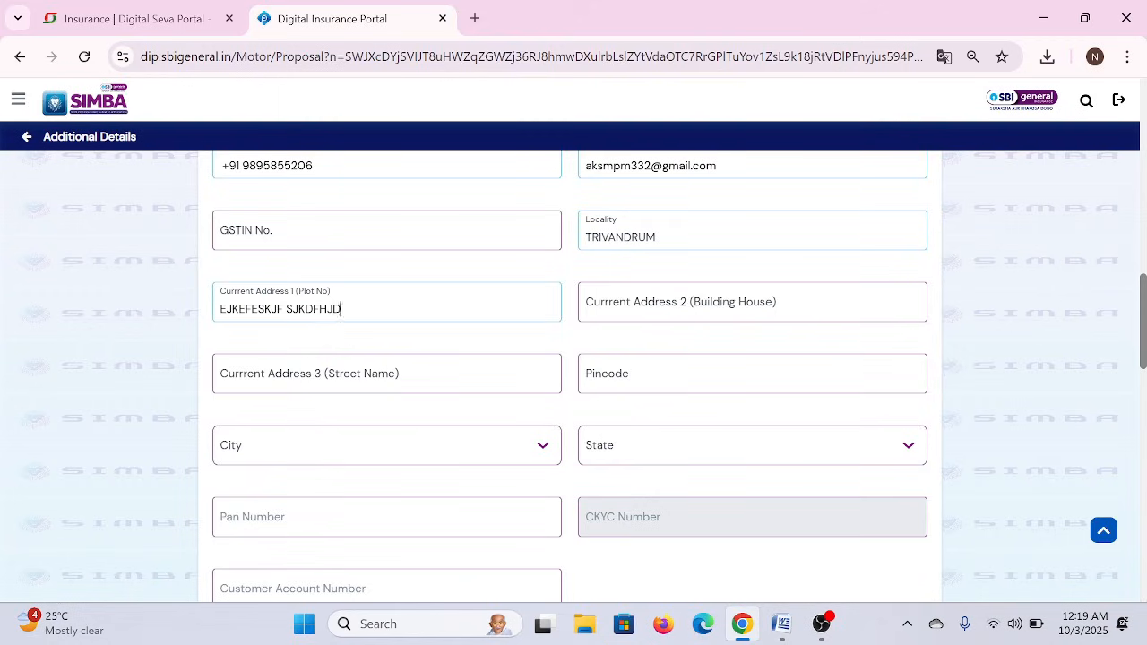
key("Tab")
type("HSDFSF DFJGHDJFKGH")
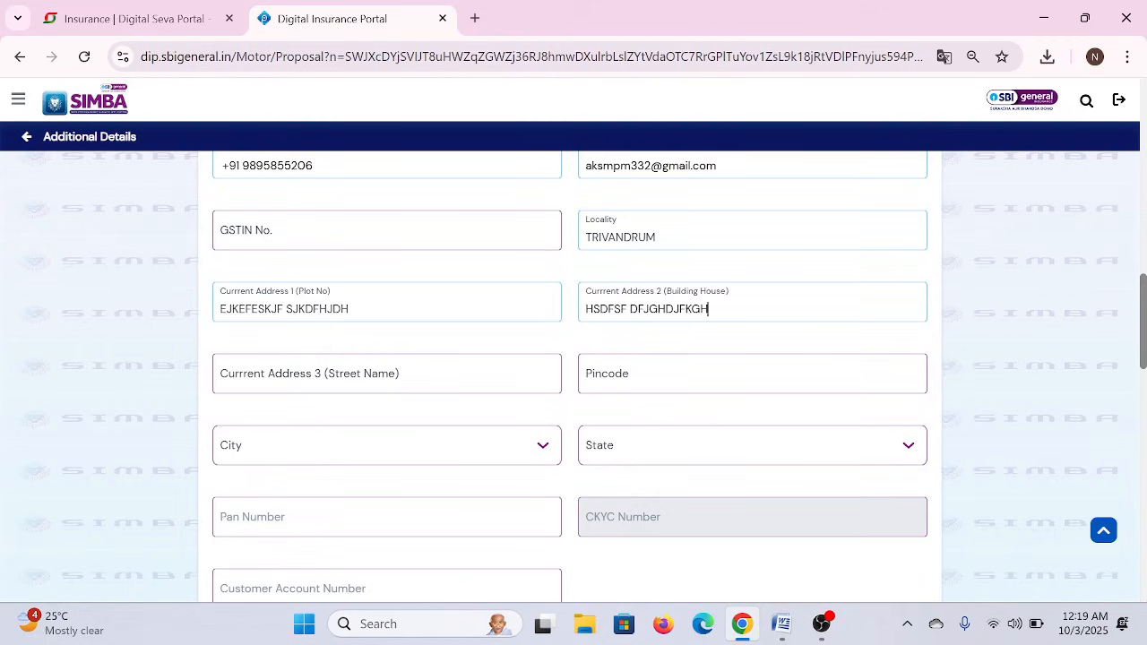
key("Tab")
type("SDJHFJDSHFG  DFGHDJGH")
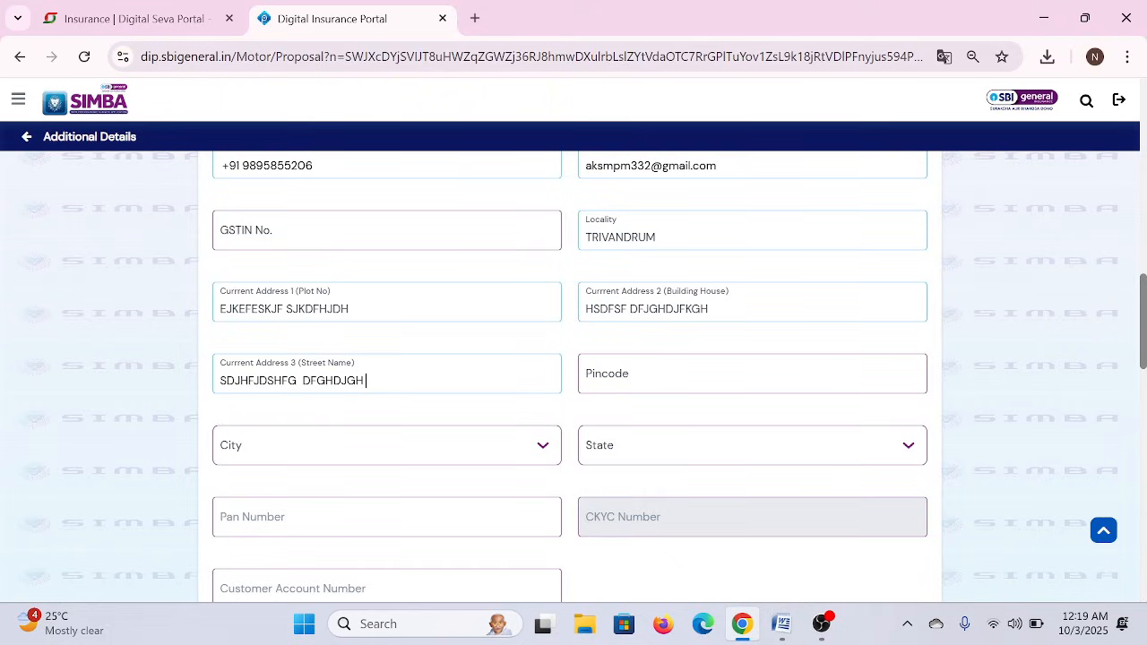
key("Tab")
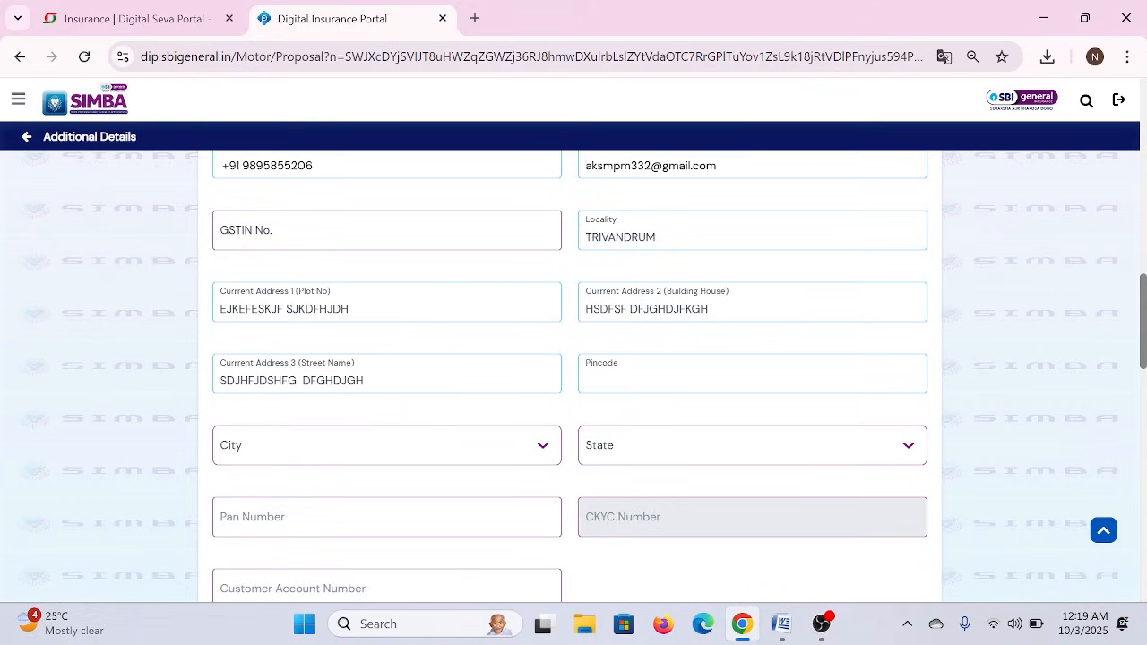
- Search for the customer's pincode and pick the match, auto-filling City Malappuram and State Kerala
left_click(753, 374)
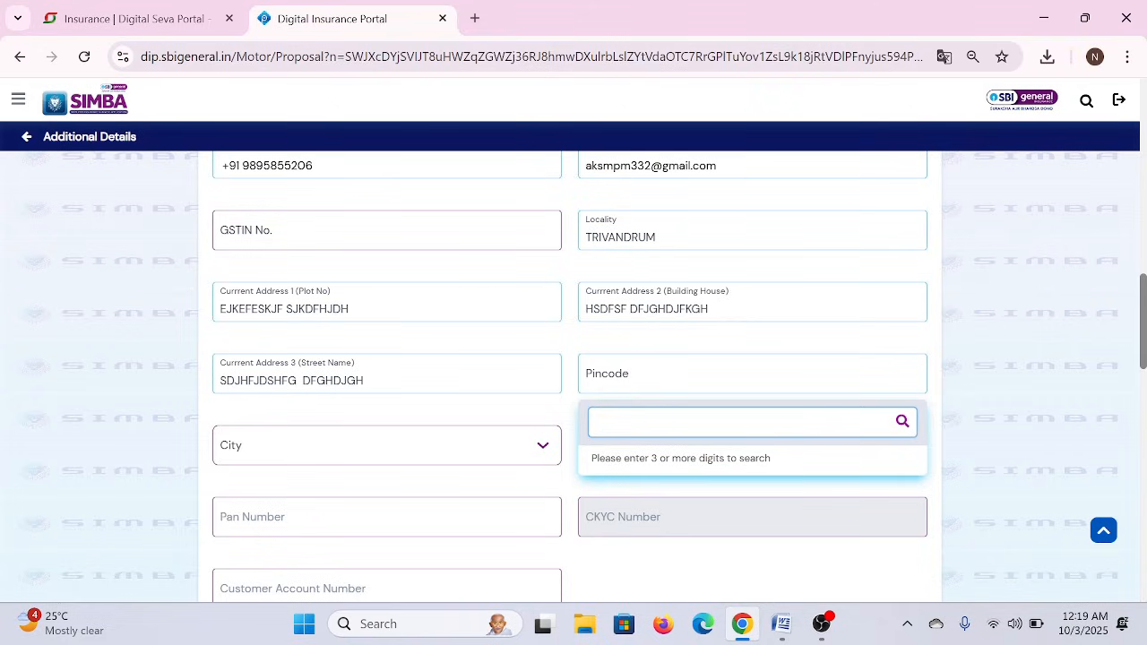
type("6726")
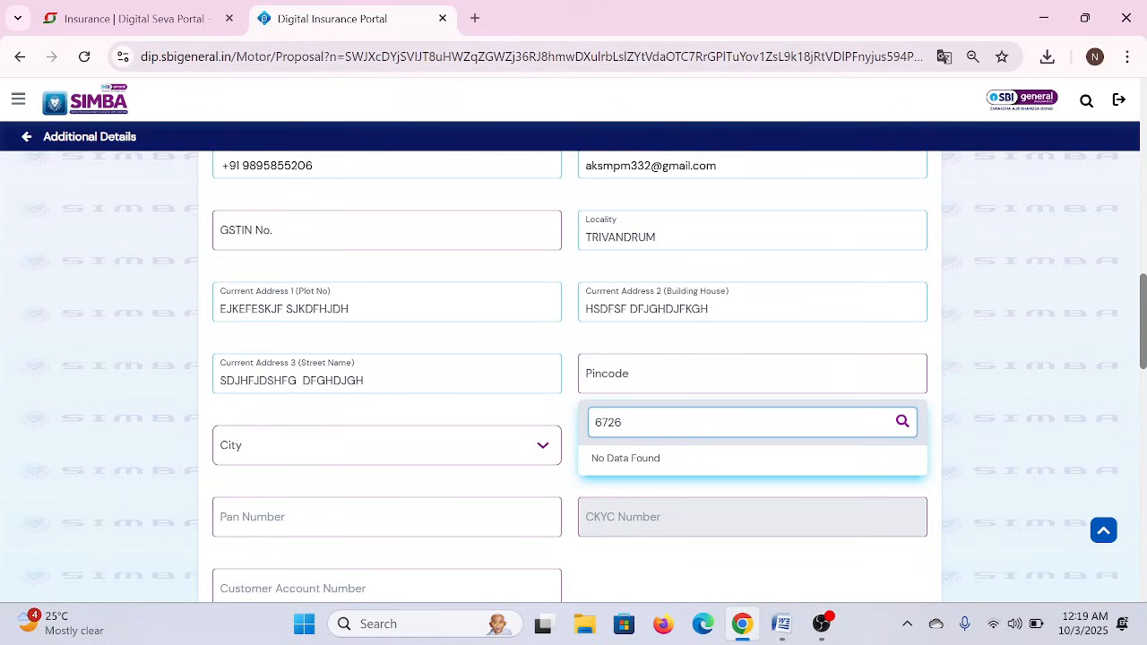
key("BackSpace")
key("BackSpace")
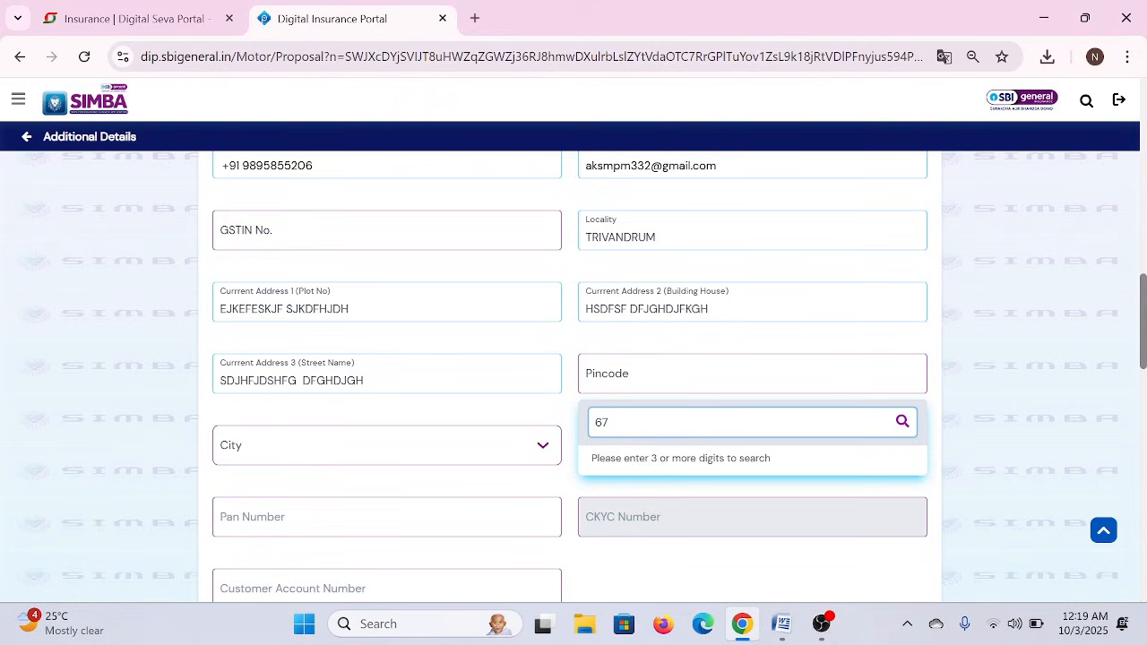
type("36")
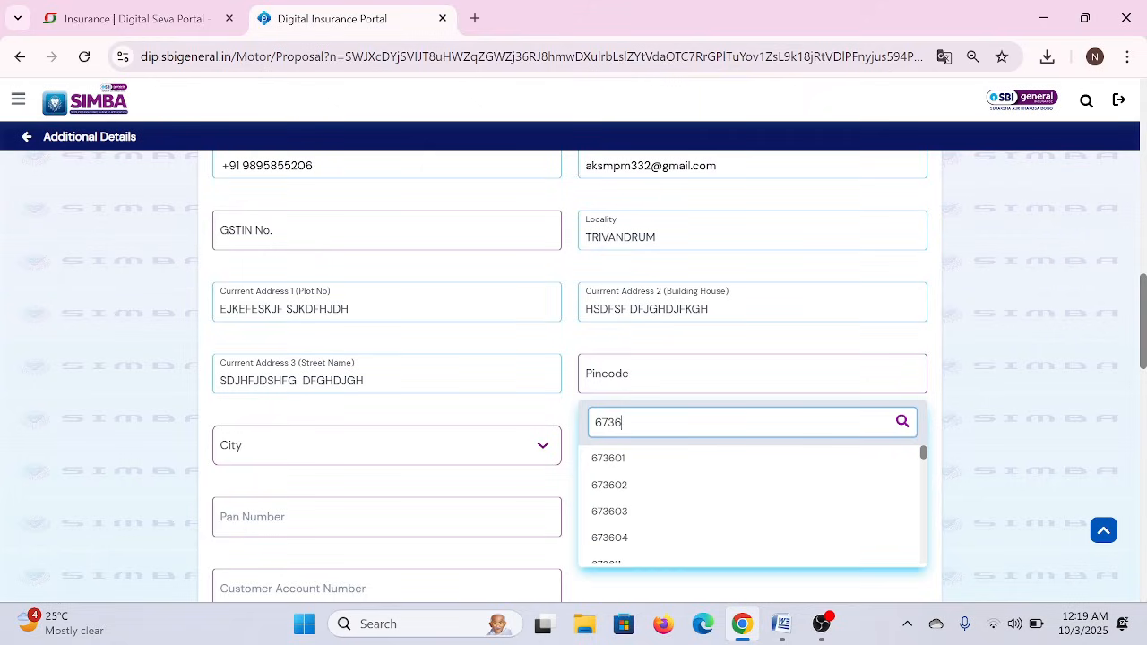
type("38")
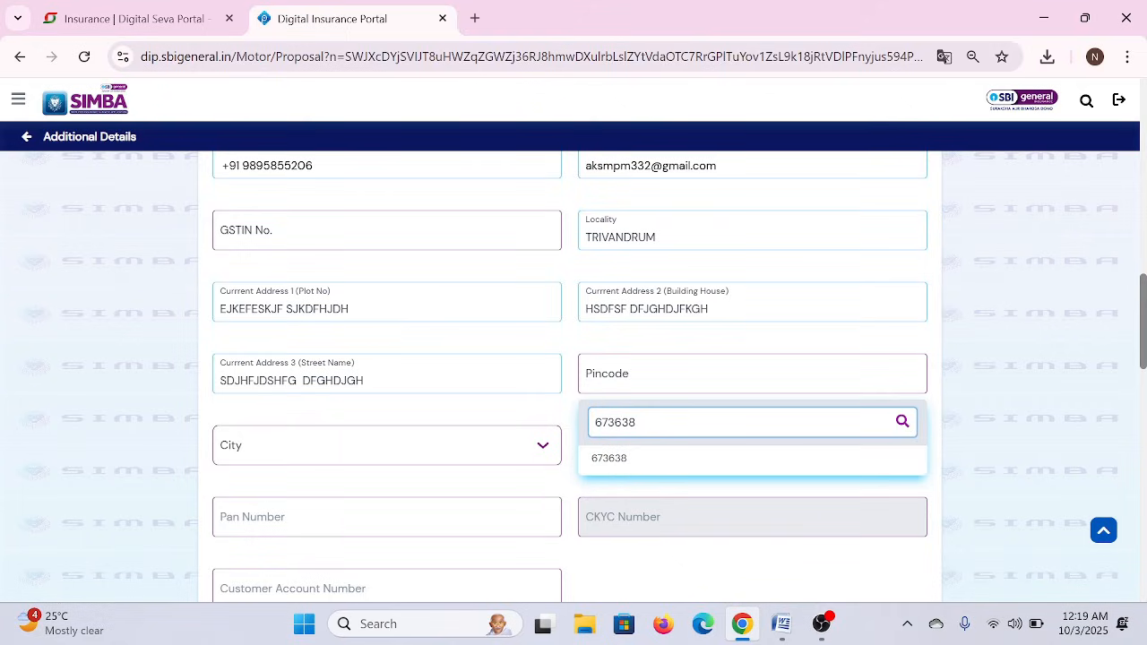
left_click(607, 462)
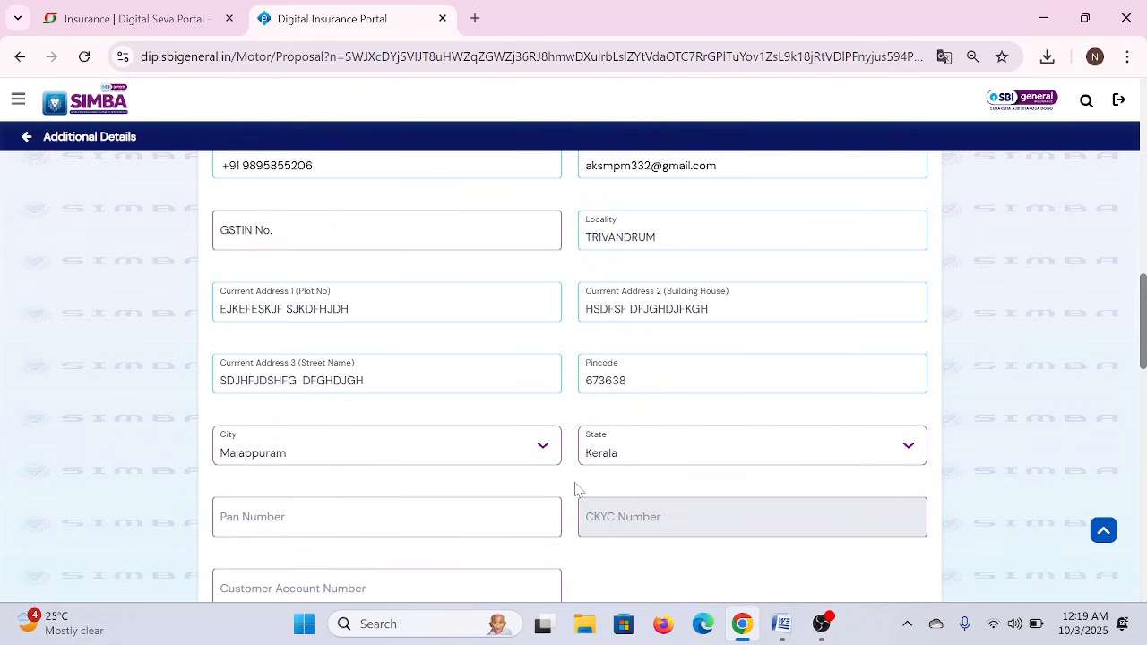
scroll(577, 490, "down", 3)
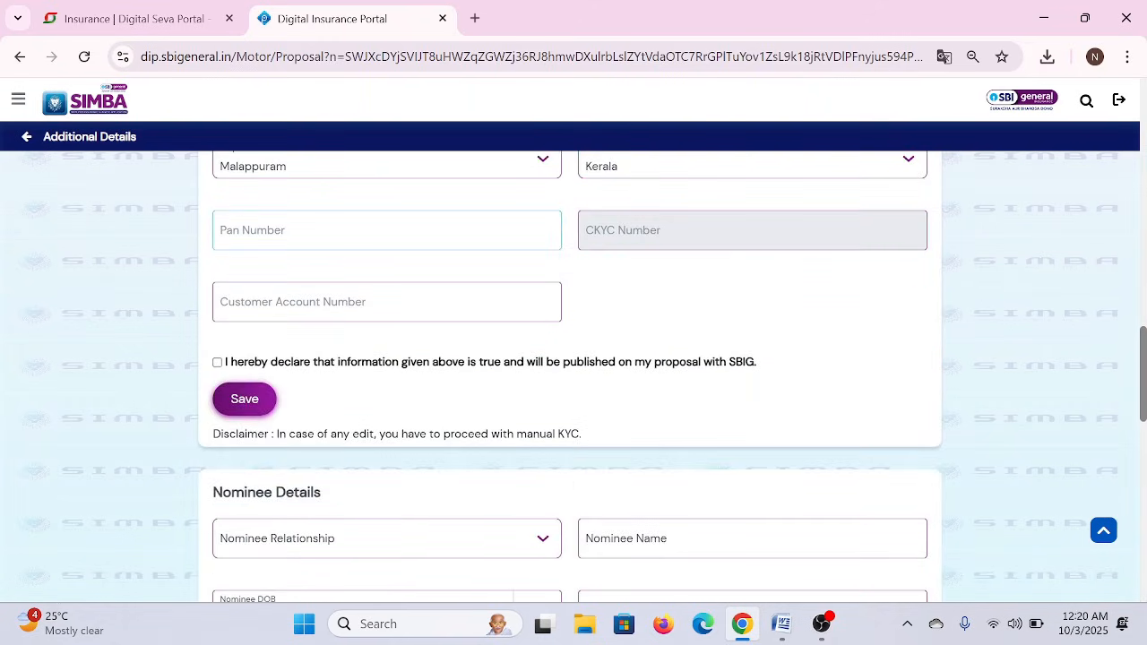
- Leave the PAN number blank, tick the declaration and save the customer's additional details
left_click(381, 231)
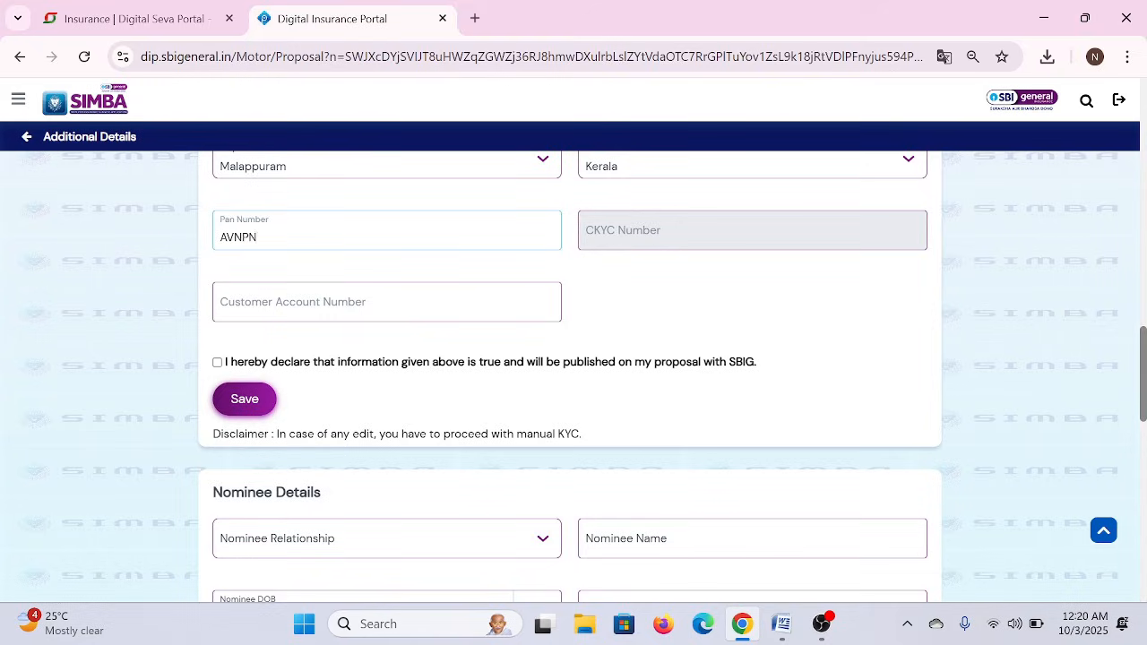
key("BackSpace")
key("BackSpace")
key("BackSpace")
key("BackSpace")
left_click(217, 364)
scroll(179, 349, "down", 4)
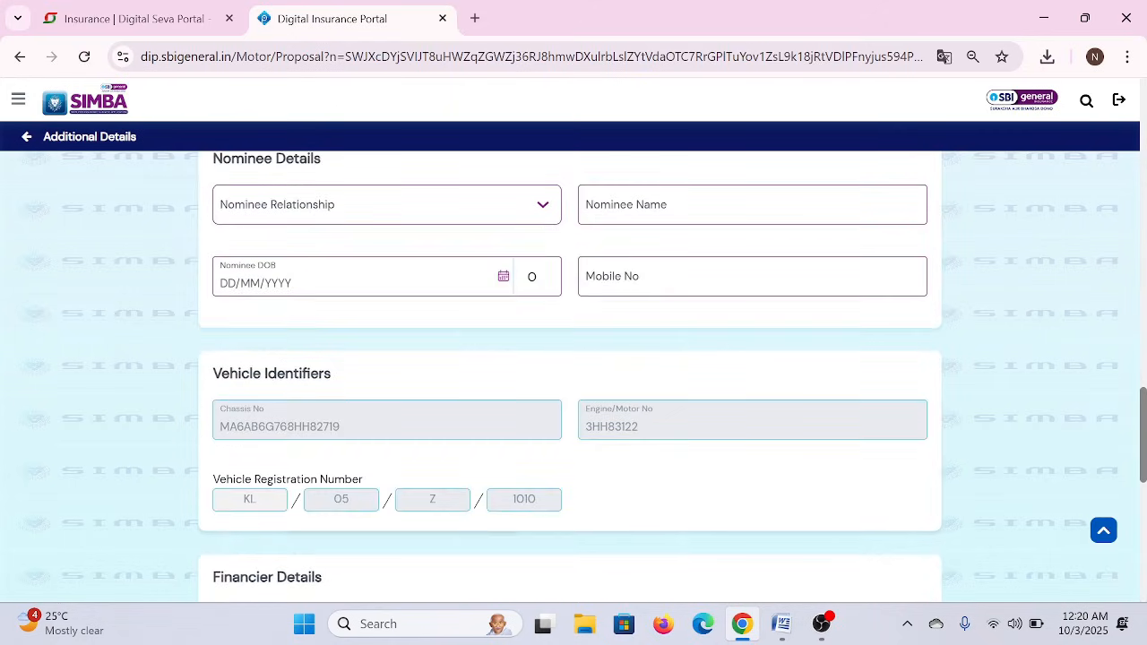
scroll(172, 338, "up", 3)
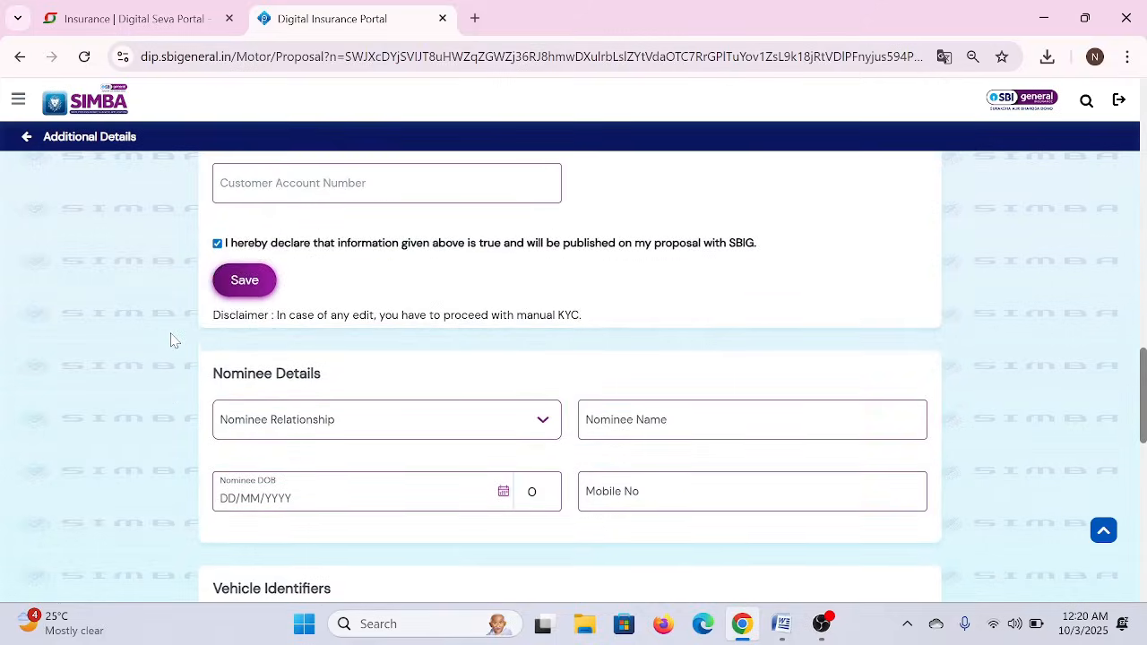
left_click(245, 282)
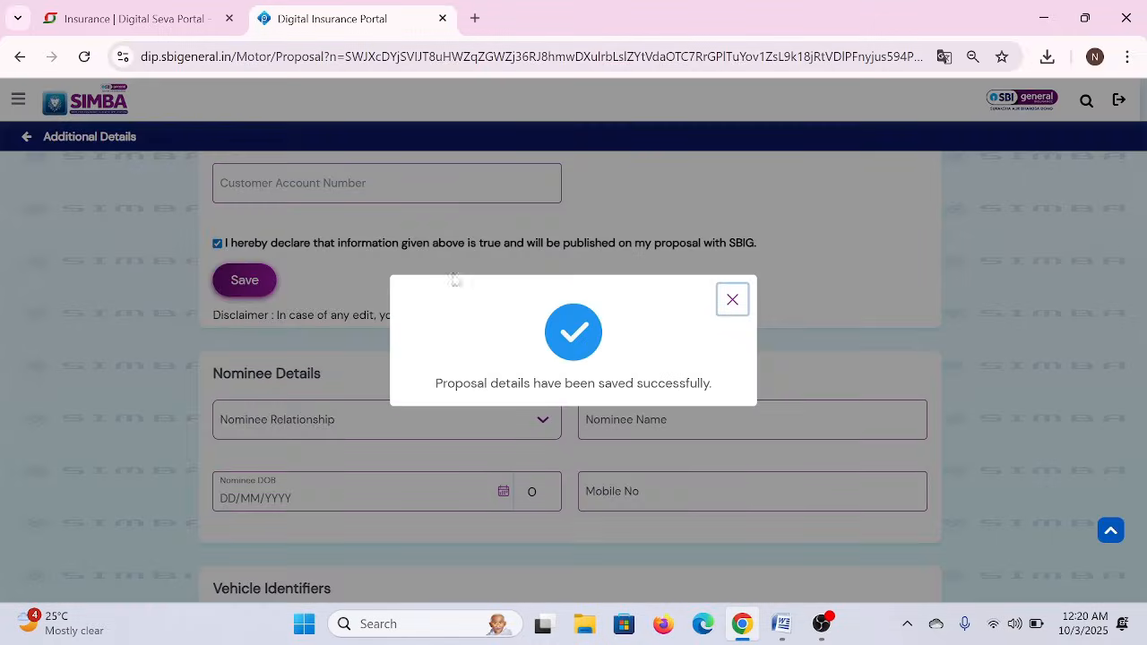
- Dismiss the success message and choose Self as the nominee relationship
left_click(730, 301)
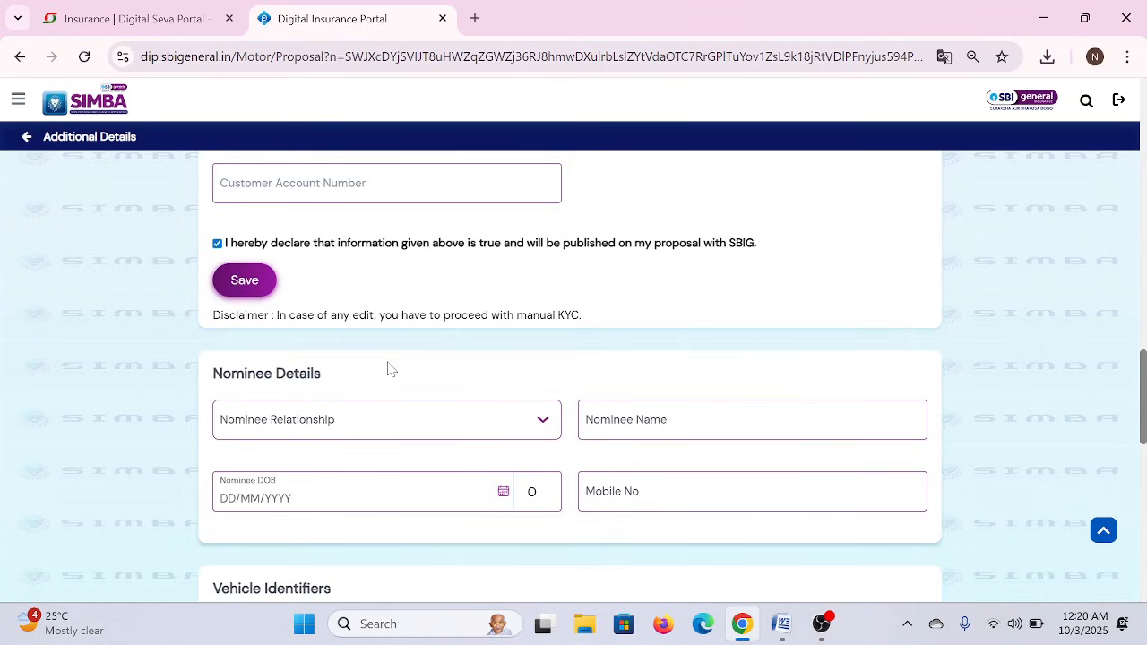
scroll(390, 370, "down", 1)
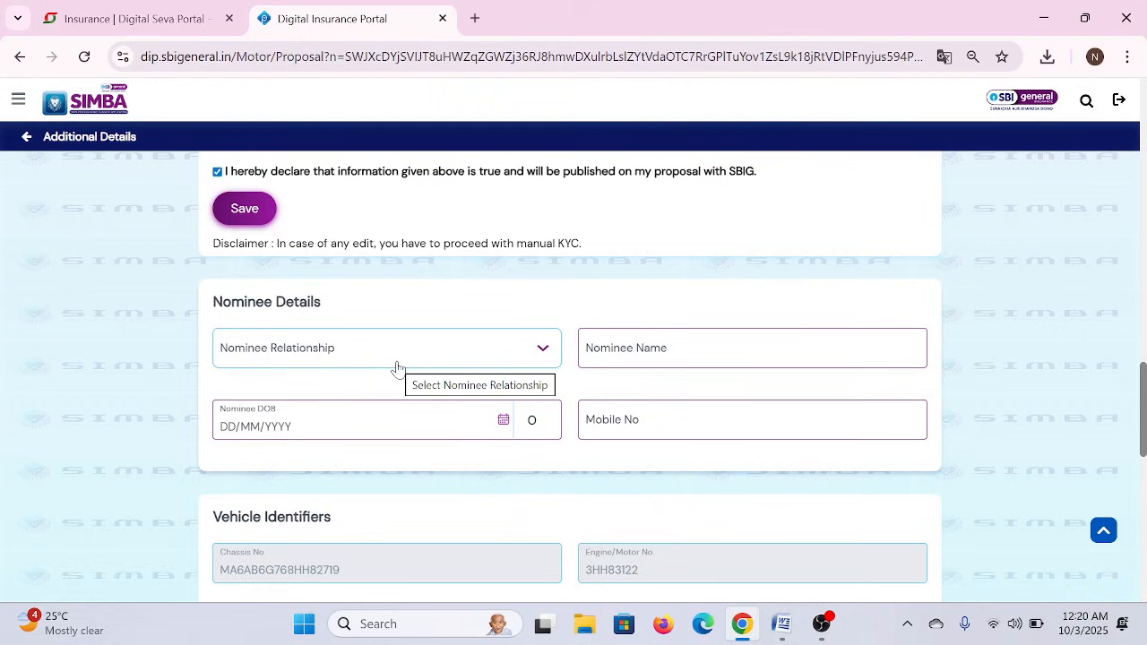
left_click(398, 368)
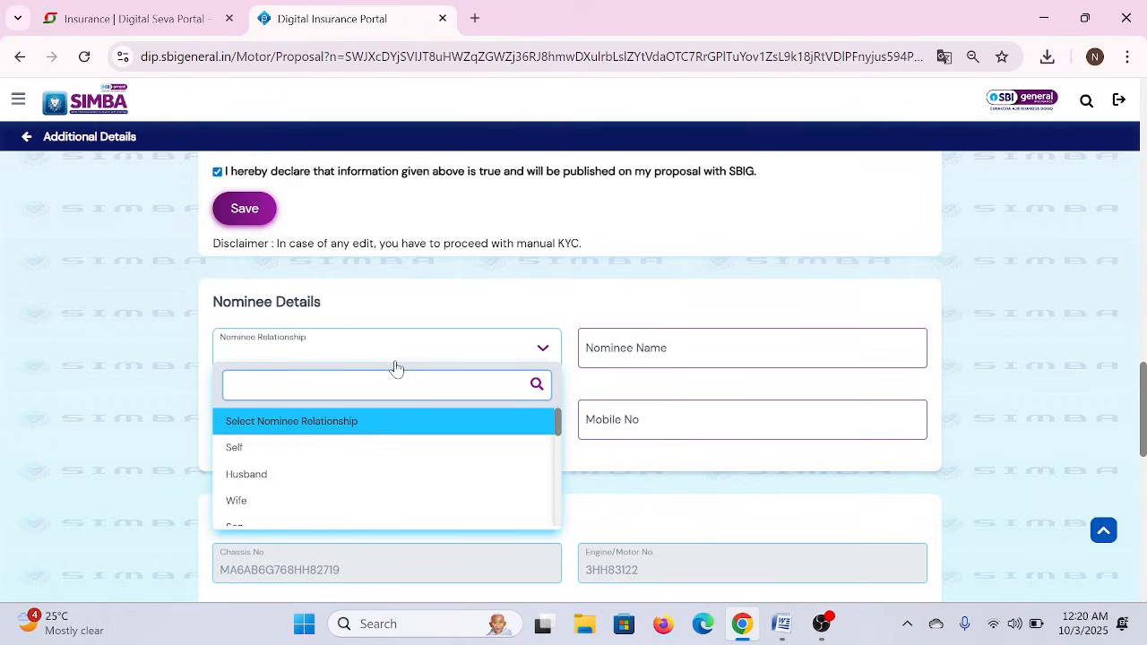
left_click(229, 449)
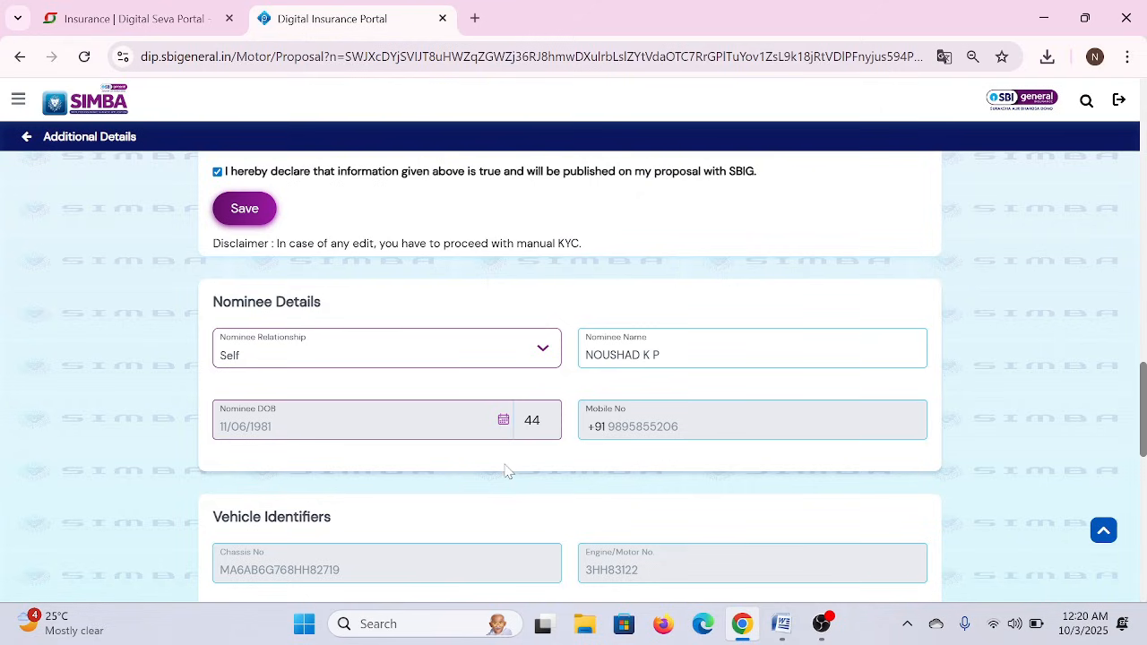
scroll(506, 471, "down", 3)
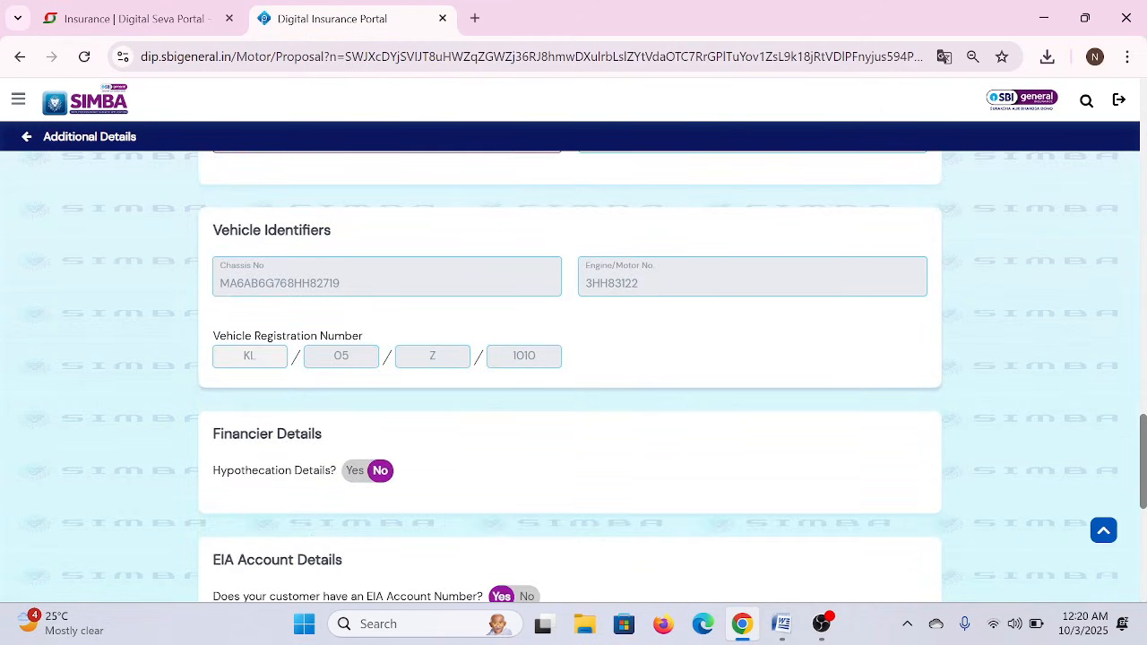
- Set the EIA Account toggle to No and tick the final declaration checkbox
double_click(238, 230)
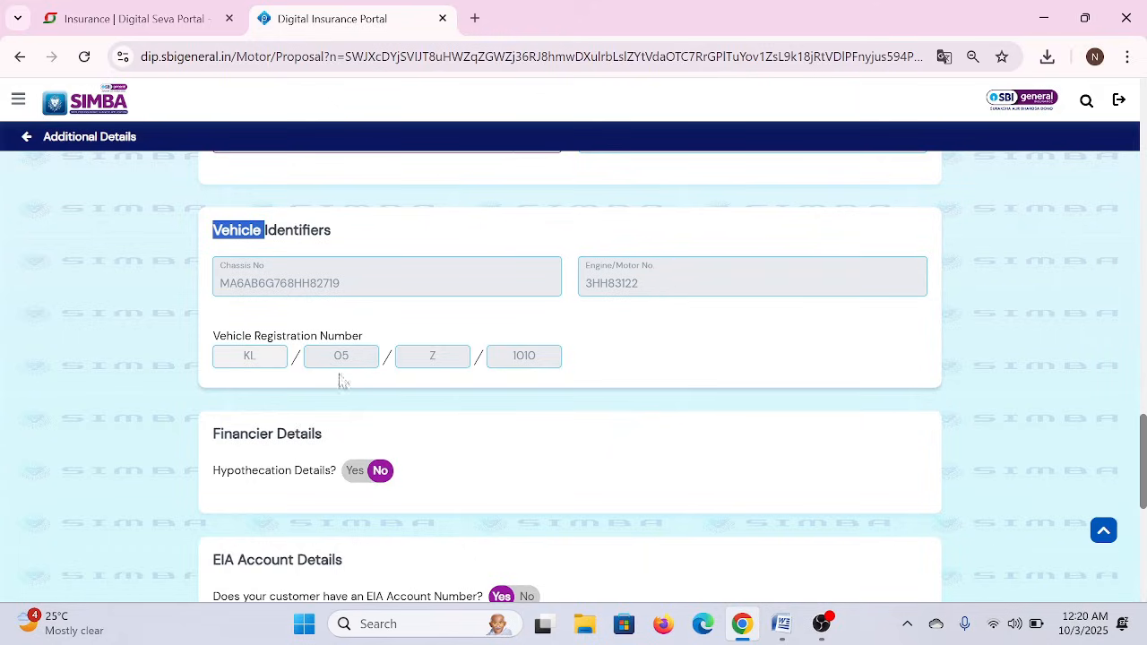
left_click(528, 465)
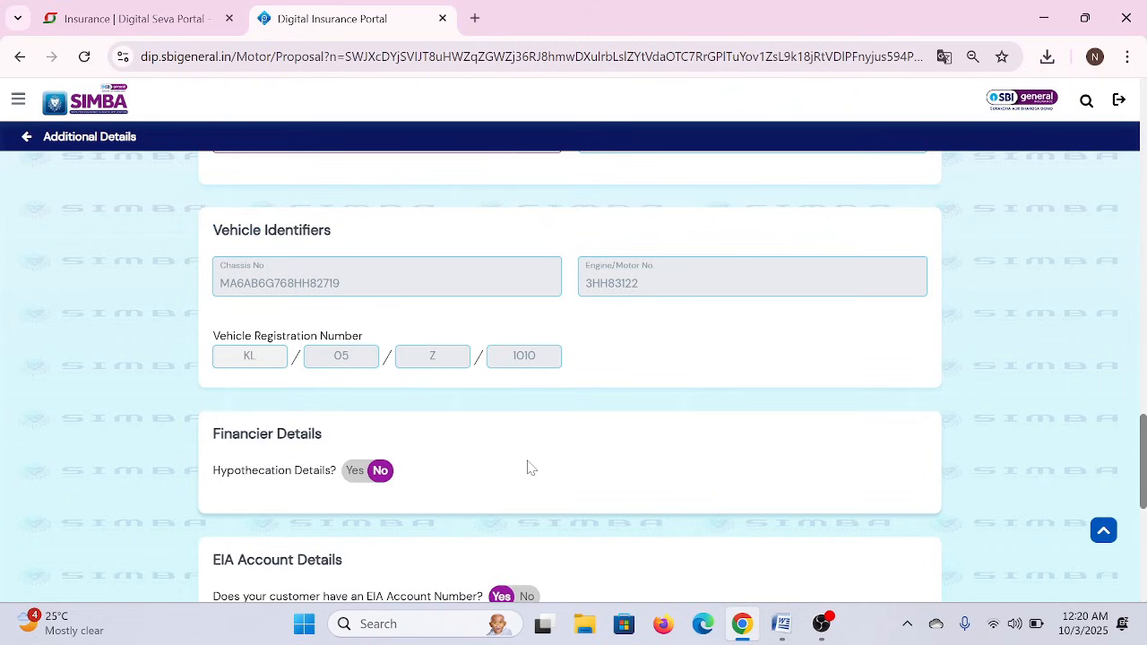
scroll(528, 465, "down", 3)
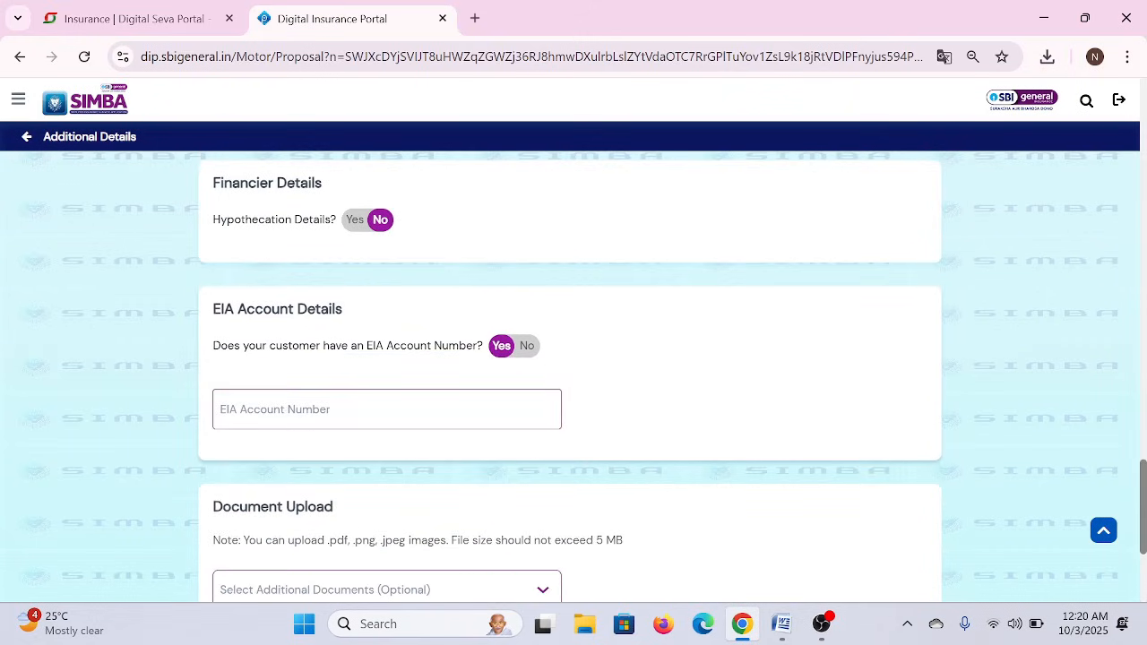
double_click(325, 310)
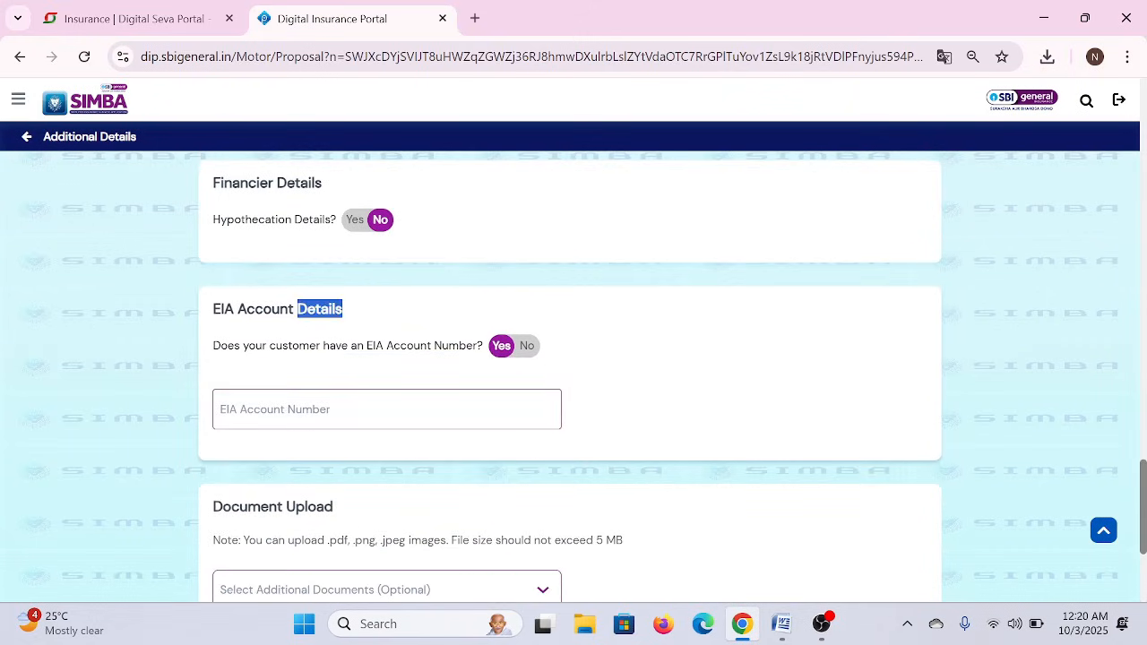
left_click(528, 346)
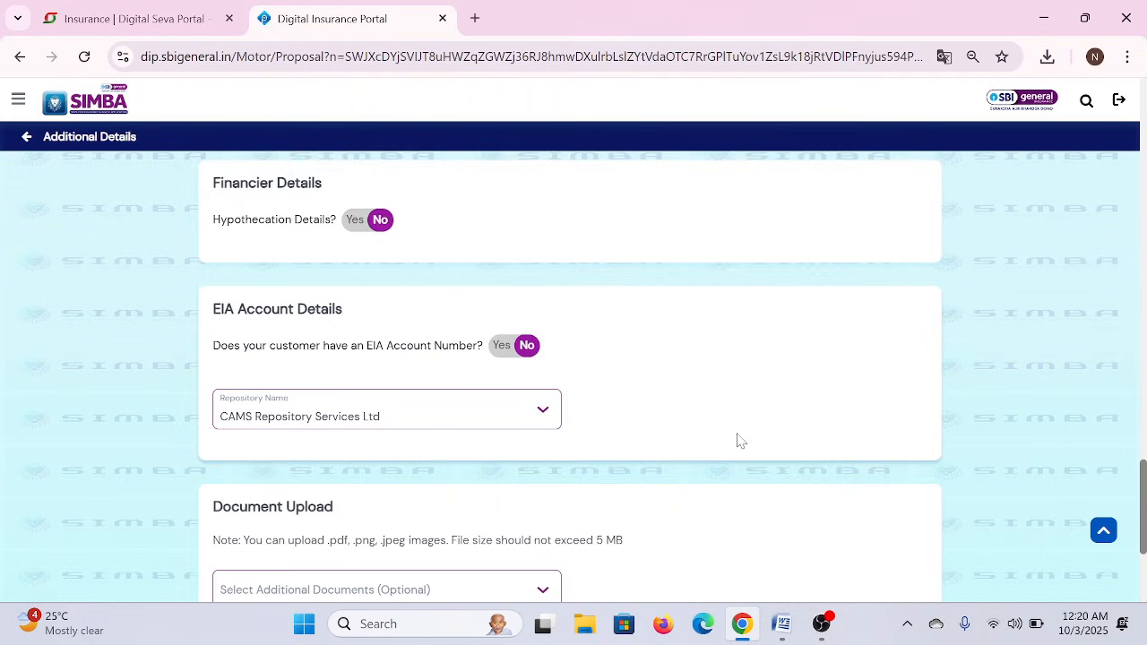
scroll(739, 440, "down", 3)
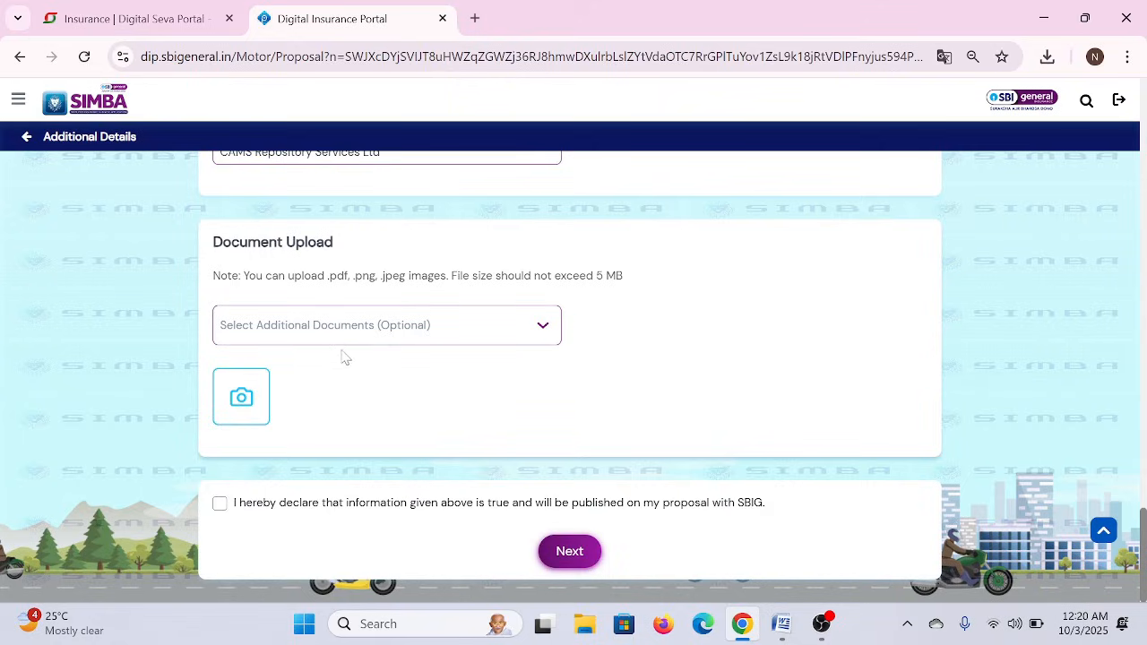
left_click(221, 506)
- Generate the quote, dismiss the save-address prompt, and select the Form 60/61 heading further down
left_click(575, 549)
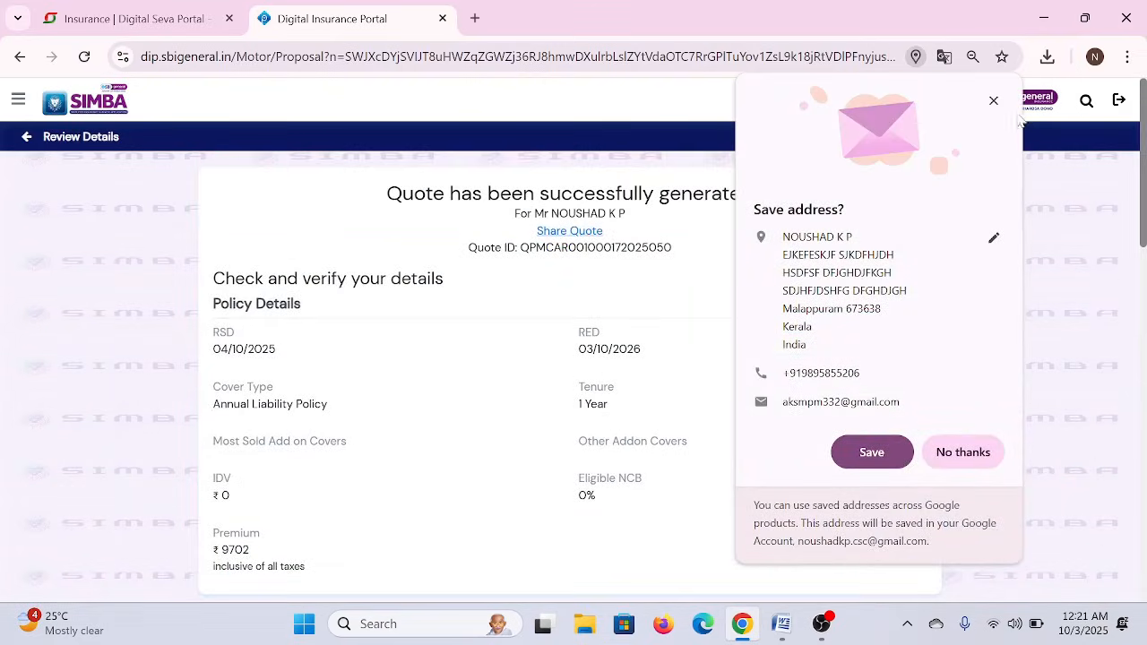
left_click(993, 100)
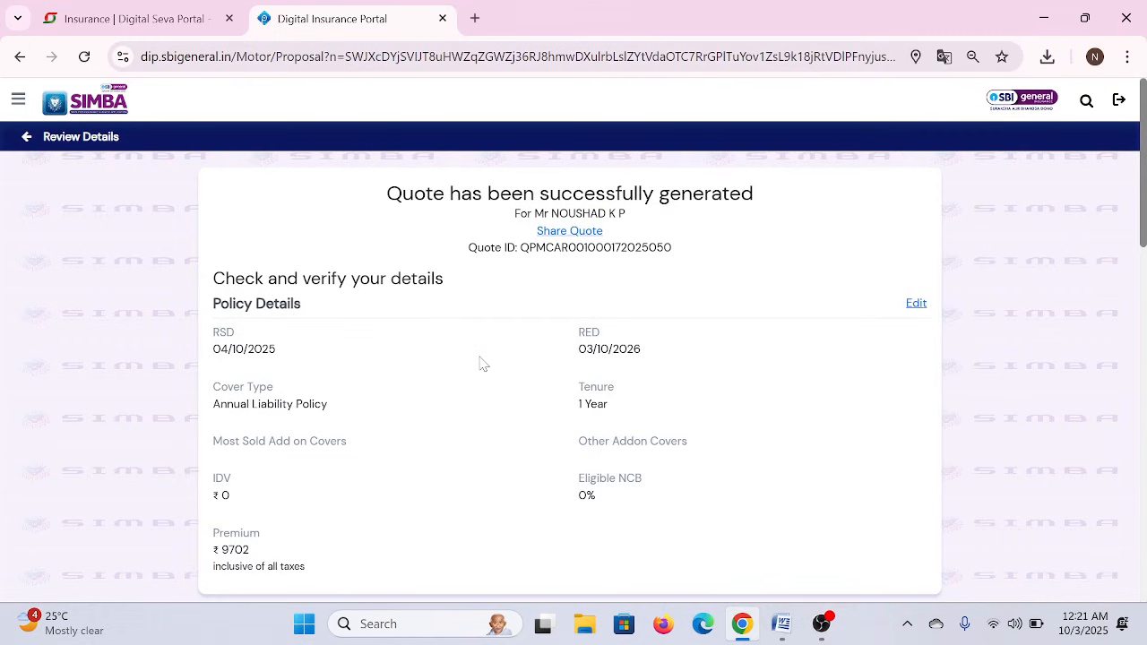
scroll(481, 363, "down", 10)
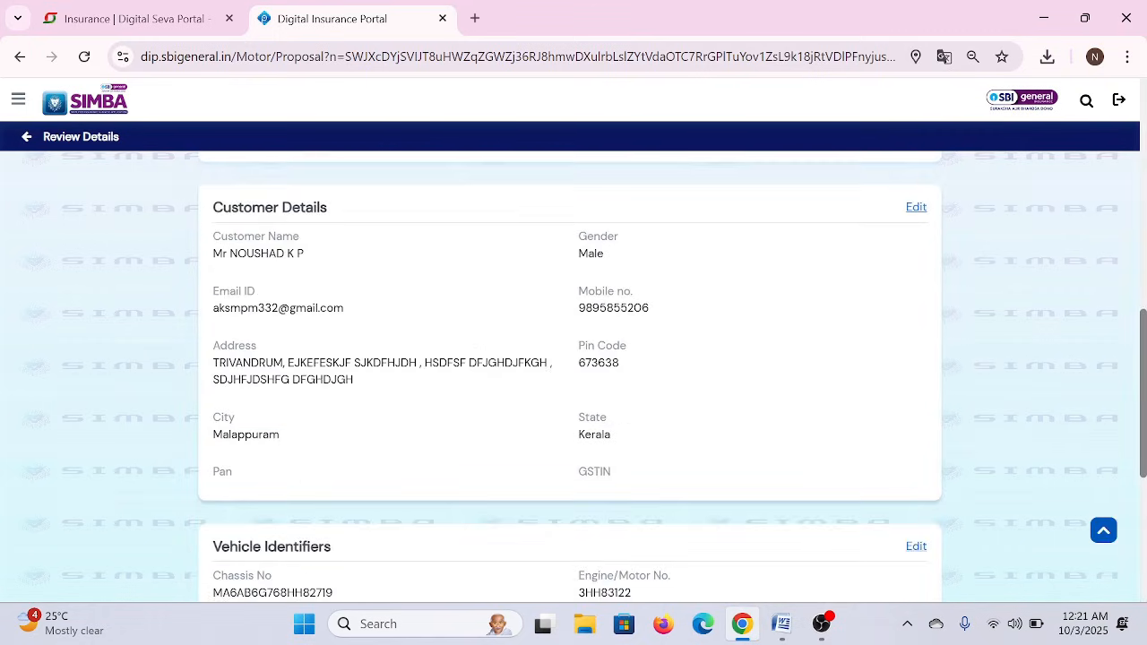
scroll(479, 364, "down", 5)
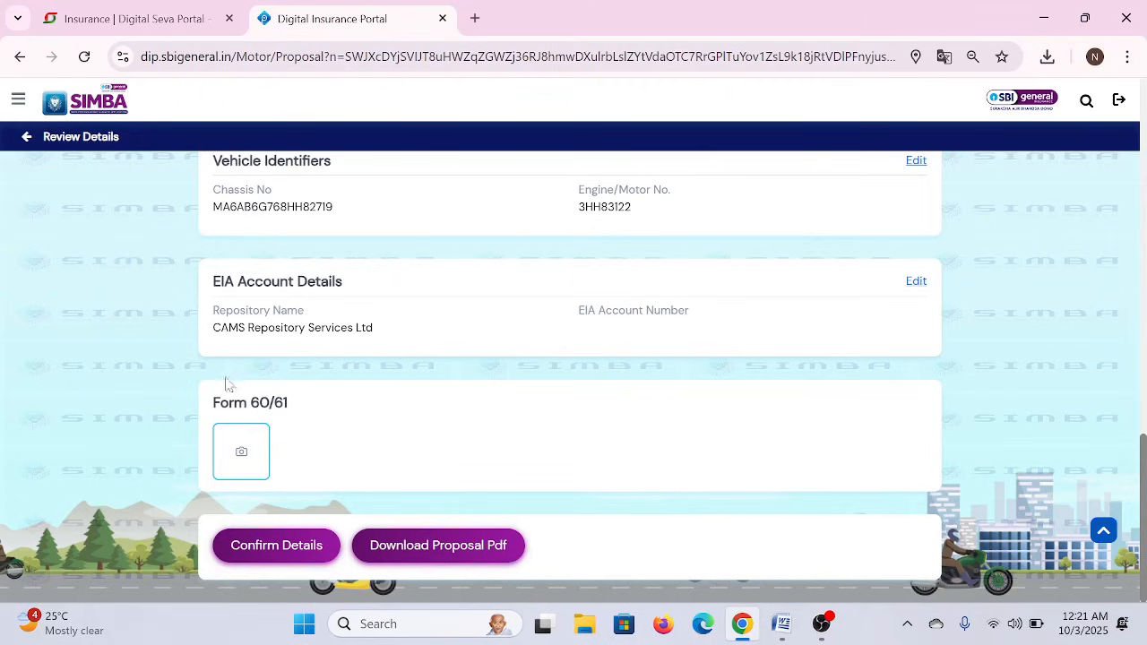
left_click_drag(213, 403, 288, 404)
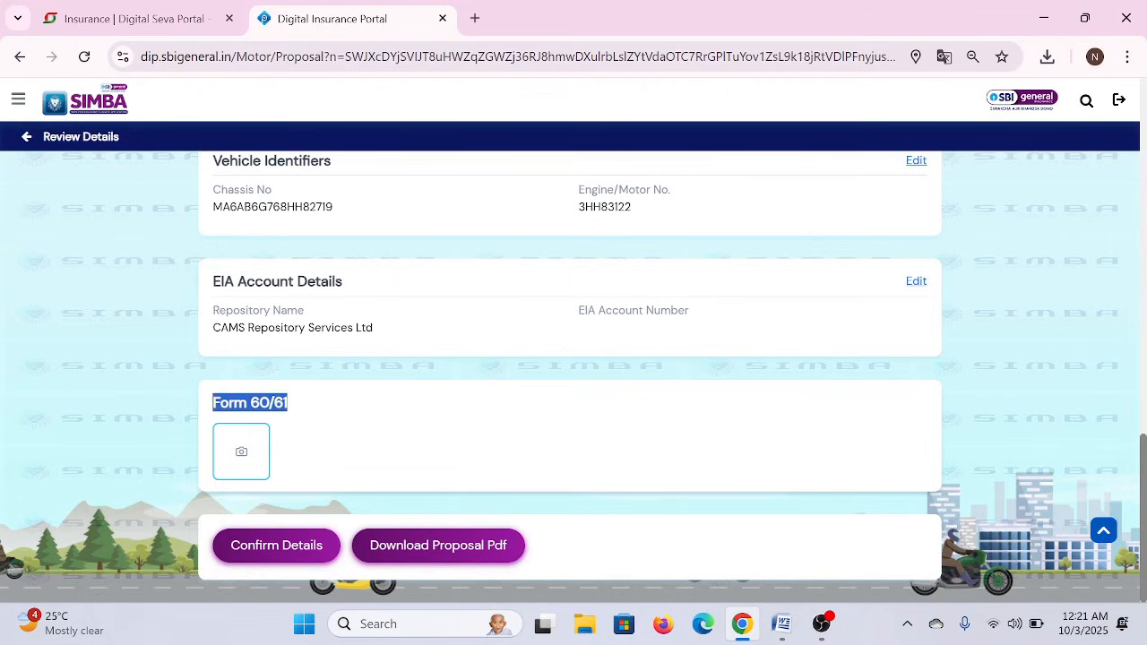
- In a new tab, search google.co.in for 'sbi general form 60 download', then return to the portal tab
left_click(475, 18)
type("GOOgle.co.in")
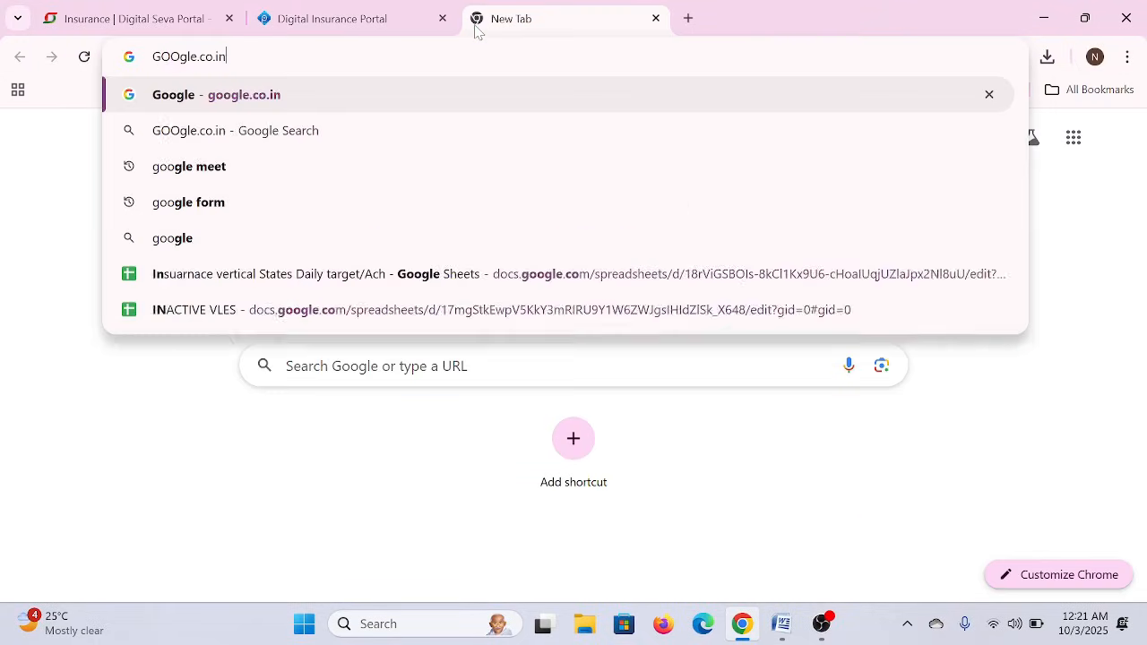
key("Return")
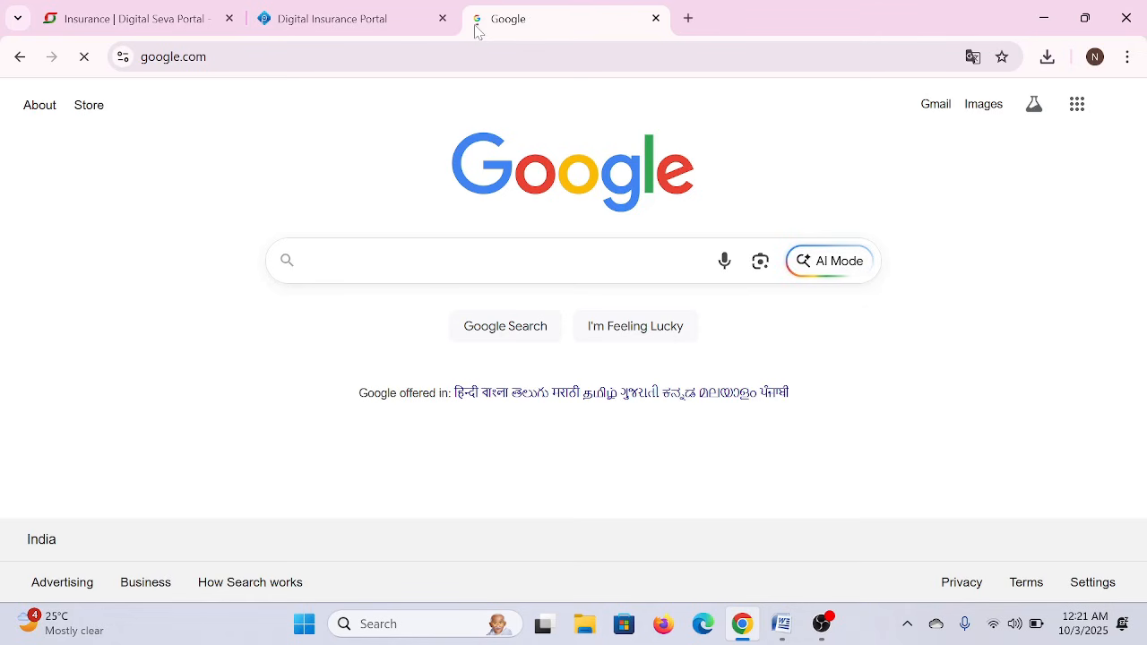
type("SBI GENE")
key("Down")
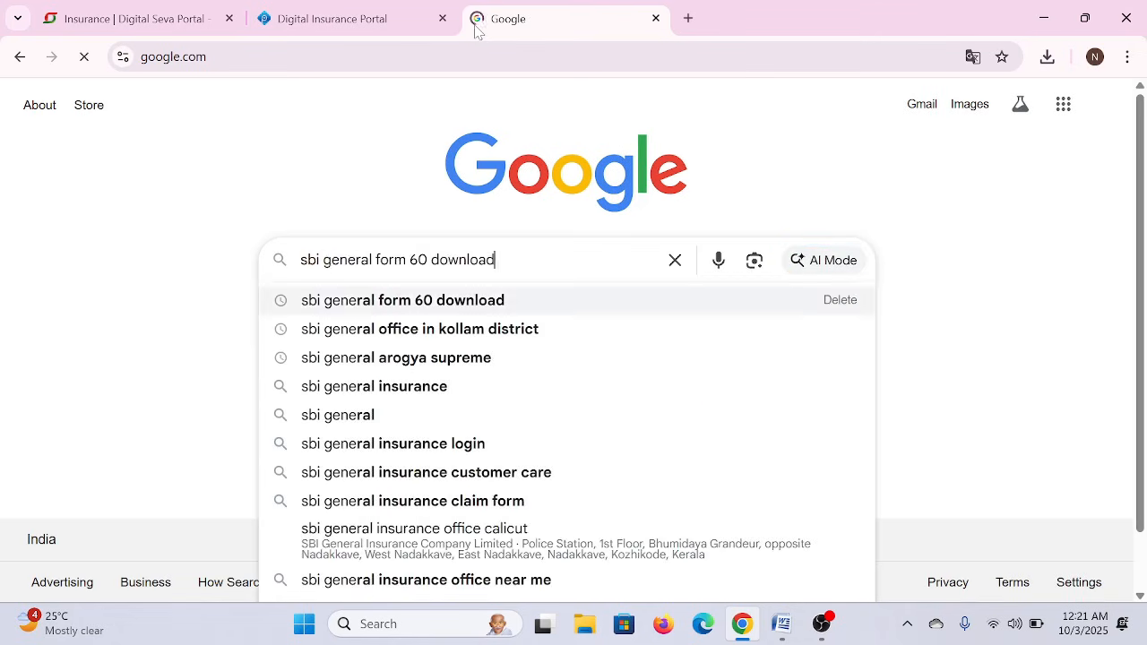
key("Return")
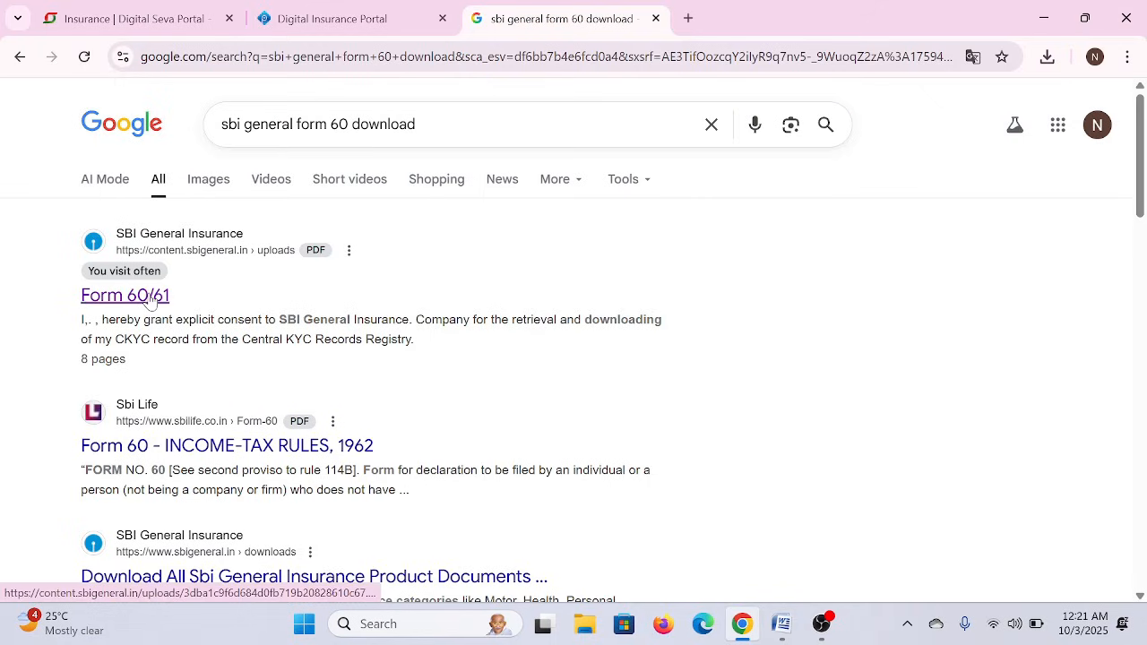
left_click(332, 18)
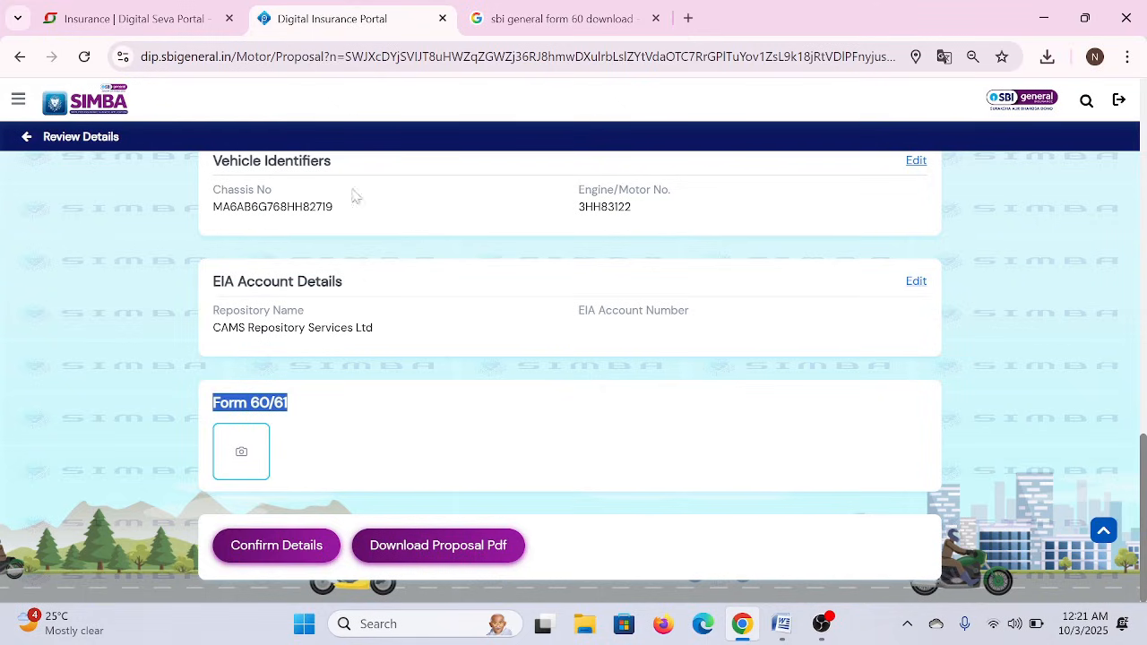
- Attach form 60 1.pdf under Form 60/61 and confirm the reviewed proposal details
left_click(295, 407)
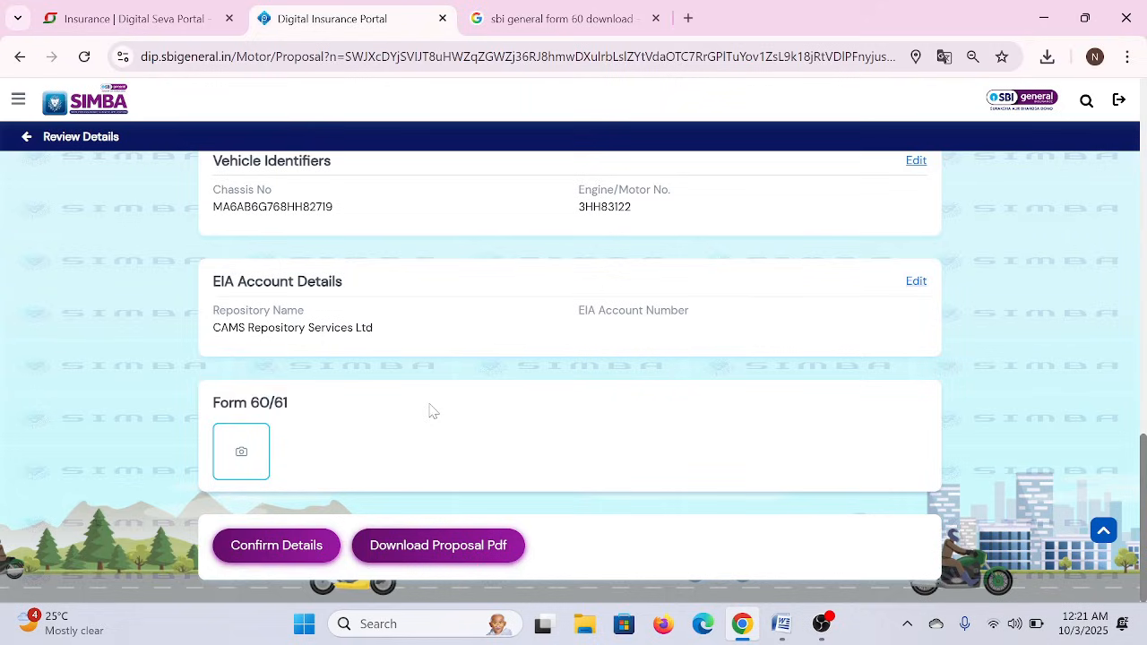
left_click(251, 457)
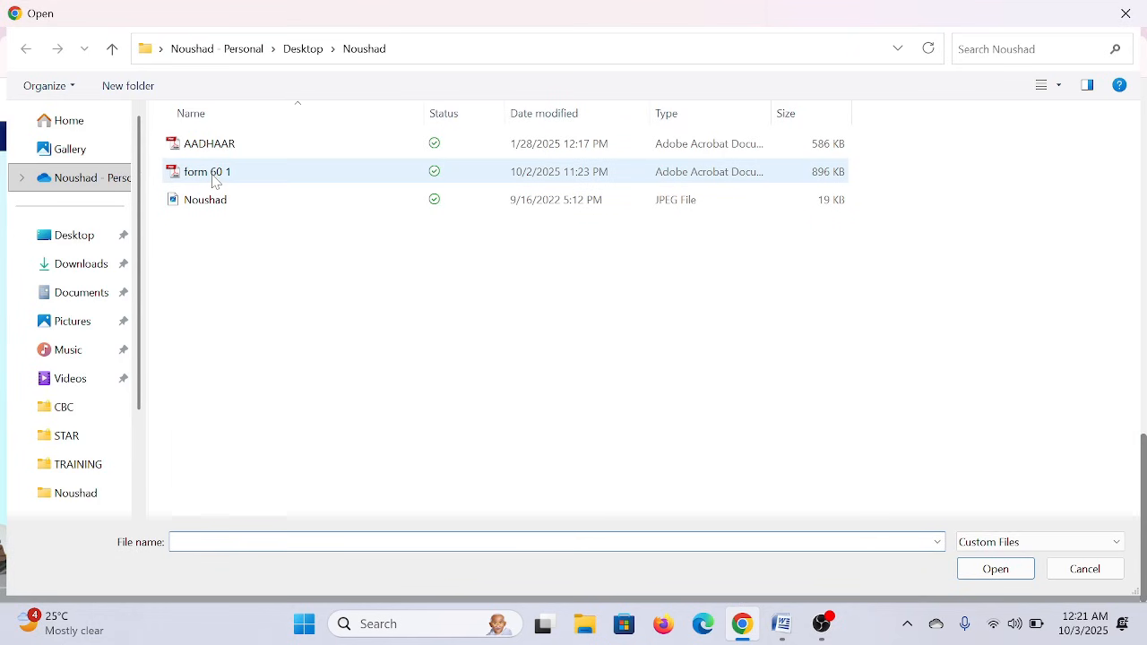
double_click(212, 174)
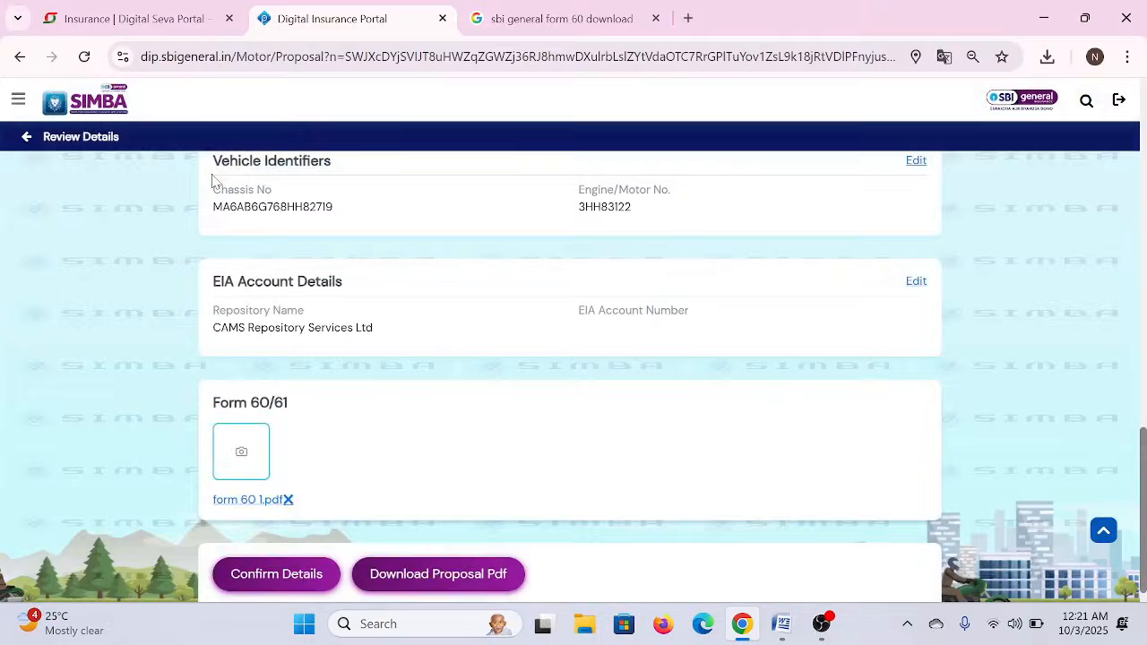
left_click(285, 581)
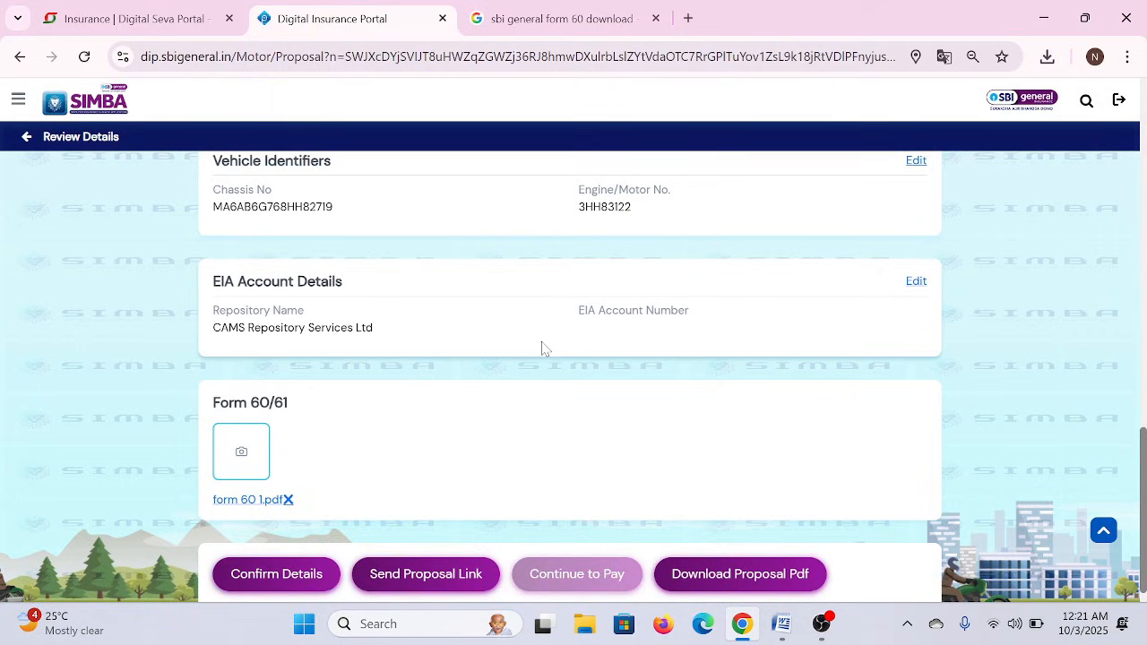
scroll(542, 348, "down", 1)
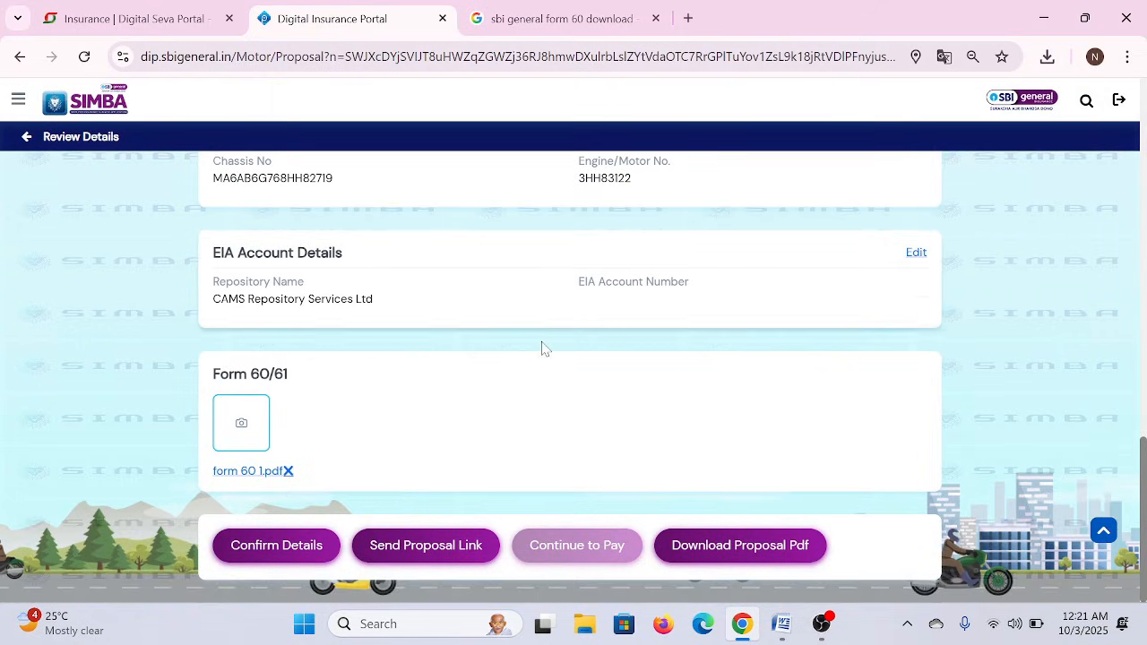
- Send the e-proposal link, dismiss the sent confirmation, and fill in a saved Policy App Code
left_click(379, 559)
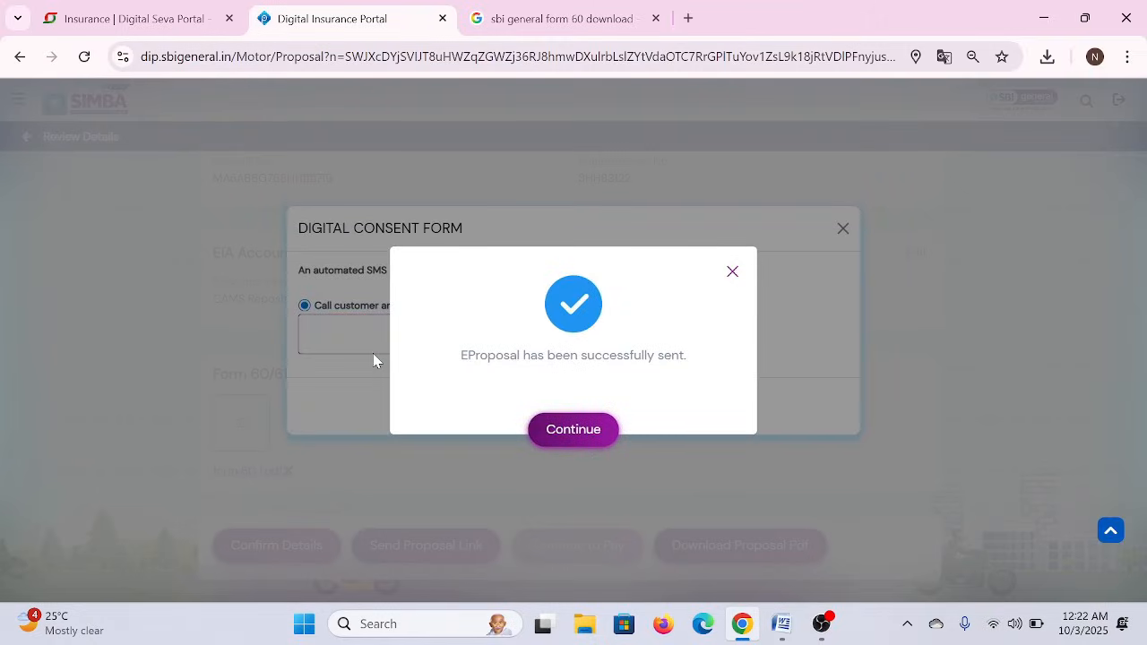
left_click(733, 271)
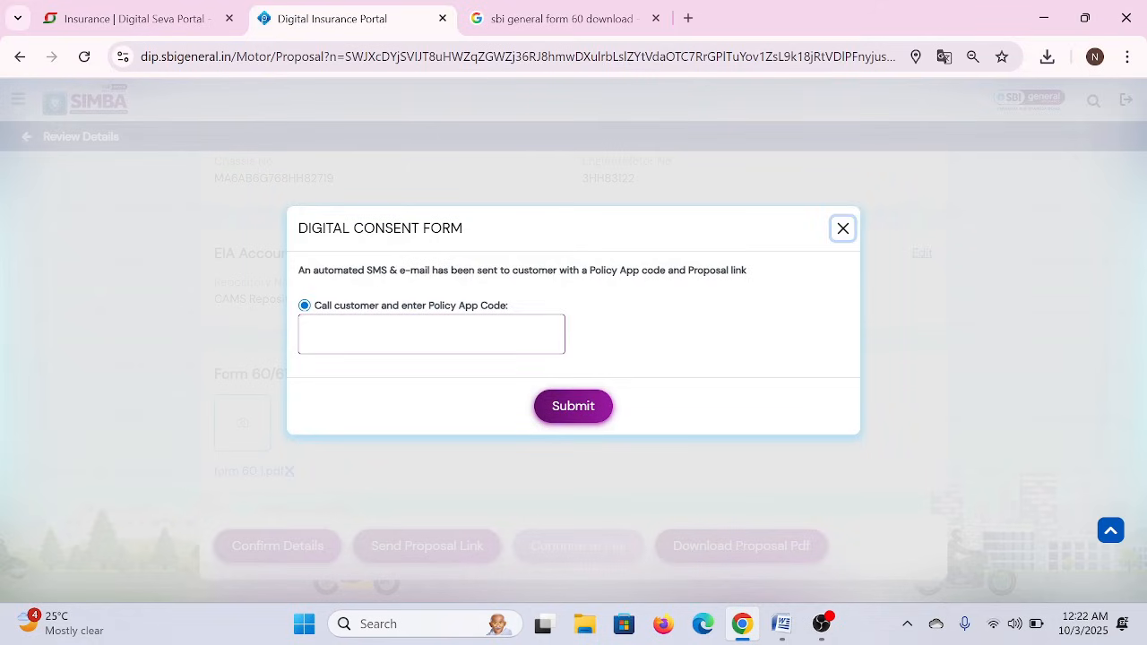
left_click(448, 334)
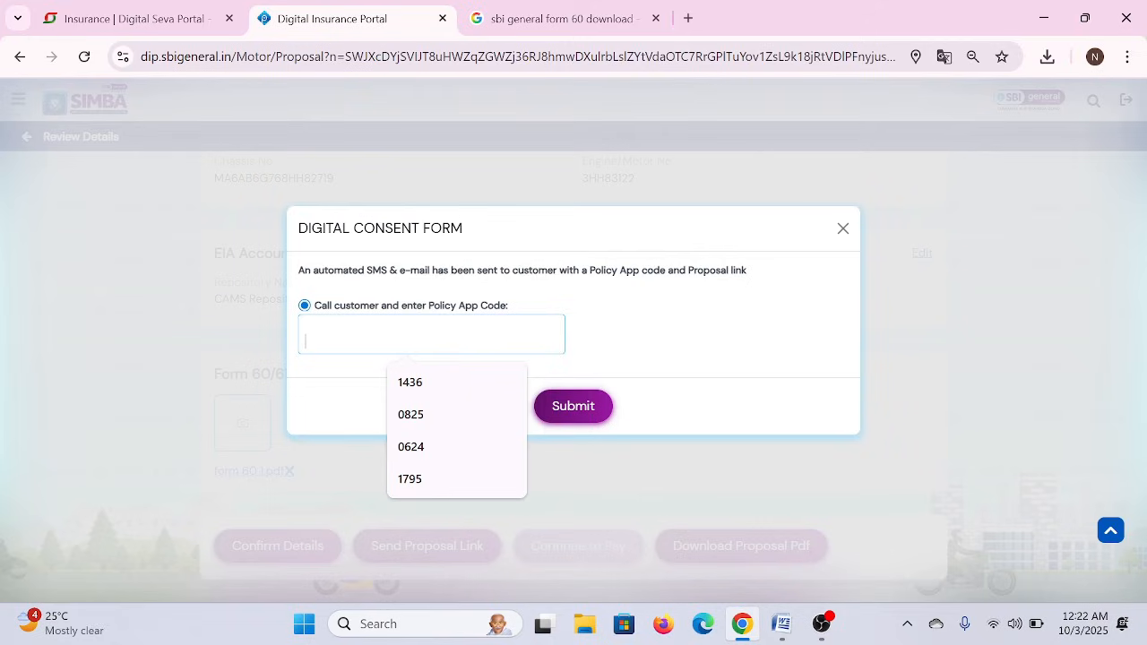
left_click(412, 383)
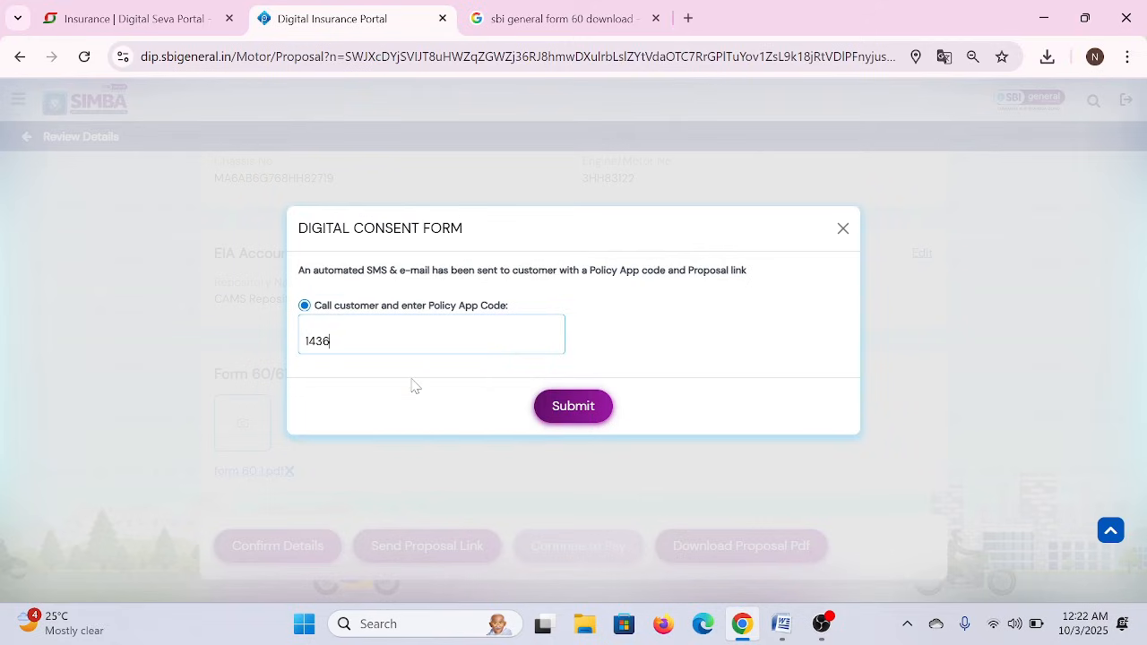
- Submit the app code, dismiss the not-verified error, and close the digital consent form
left_click(563, 409)
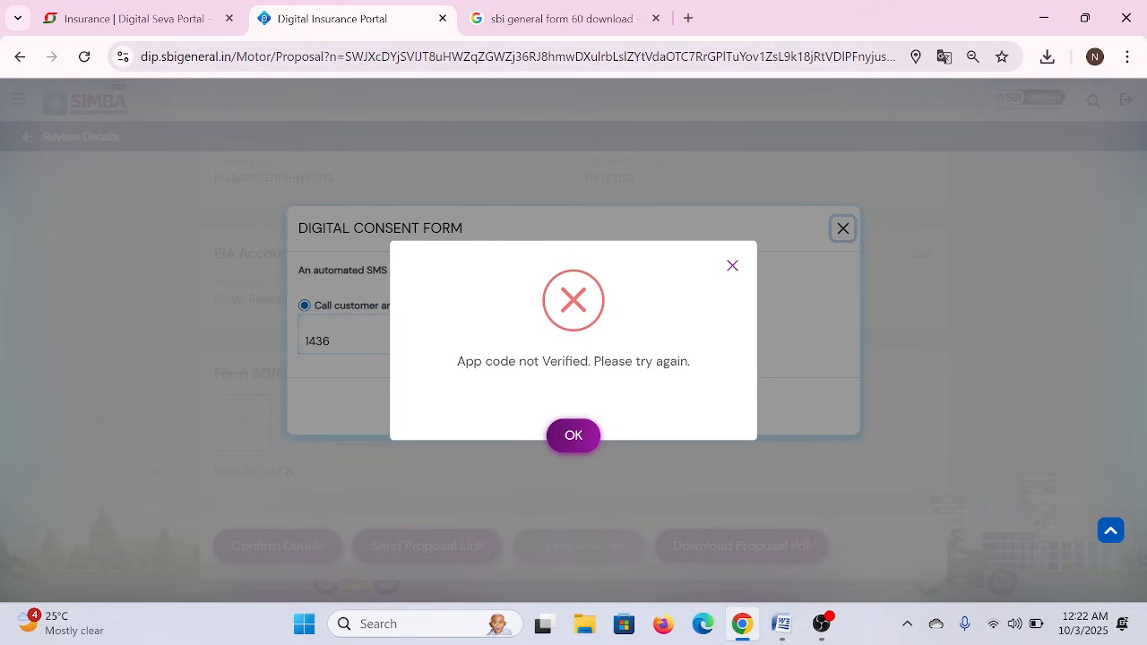
left_click(582, 436)
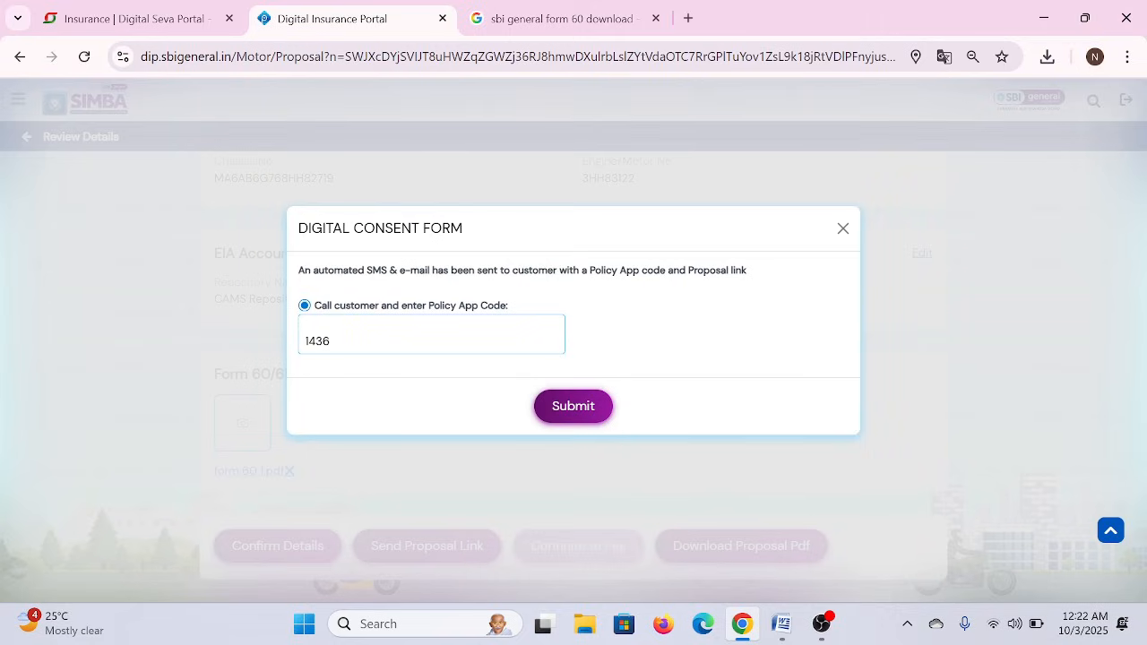
key("ctrl+a")
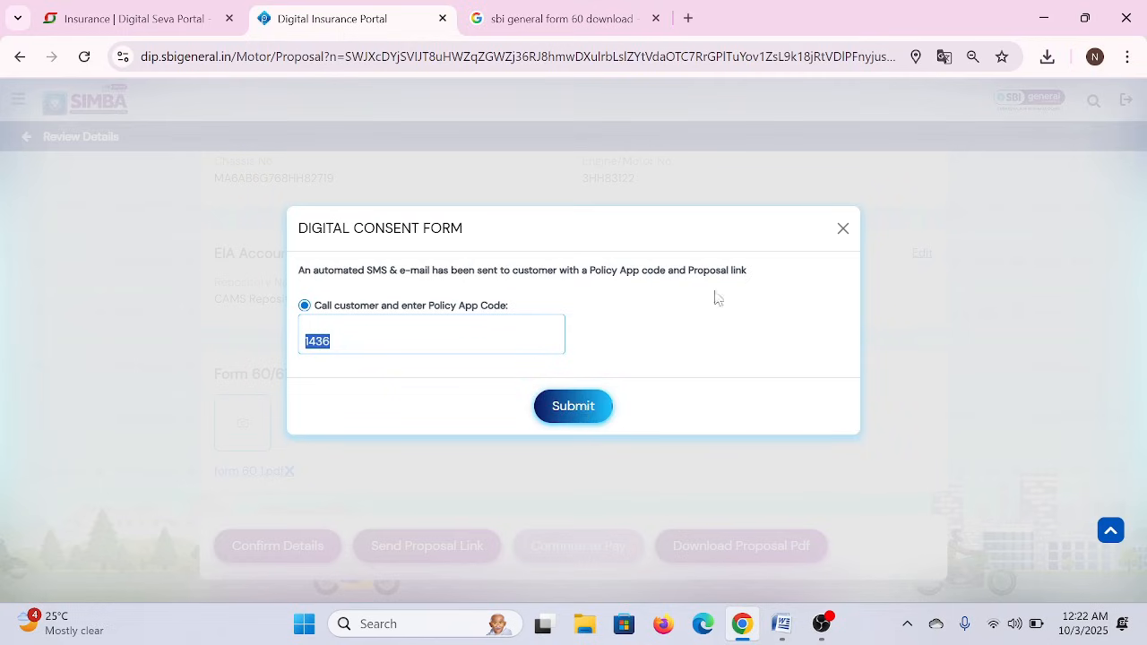
left_click(845, 229)
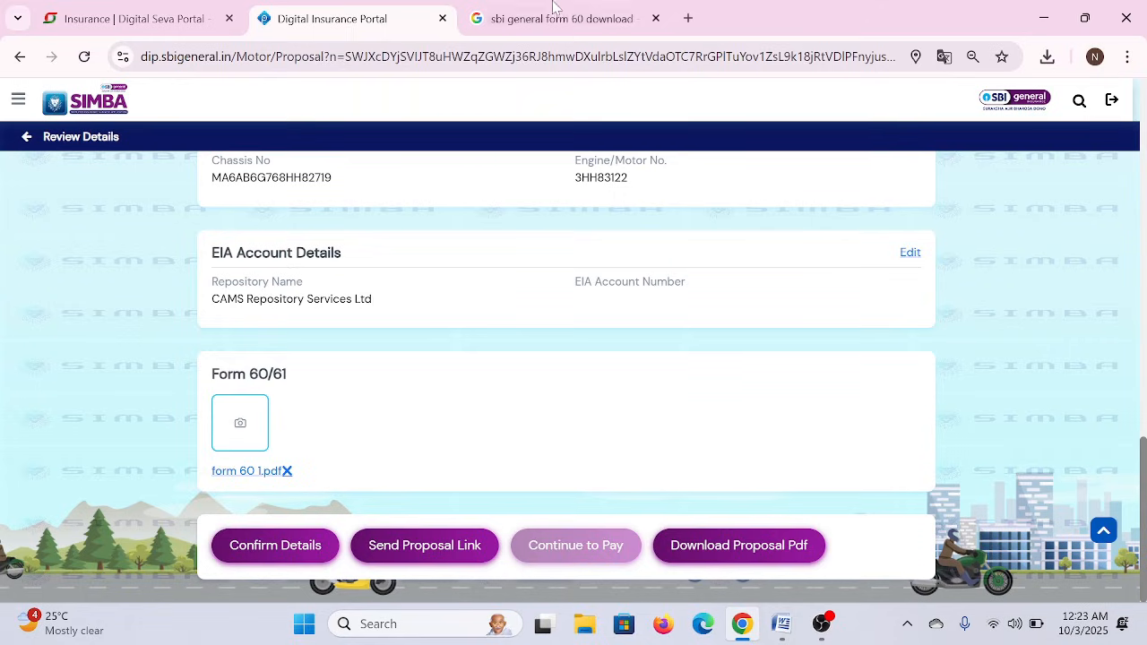
- Close the Google results tab, recheck the Review Details page, and bring the screen recorder forward
left_click(656, 20)
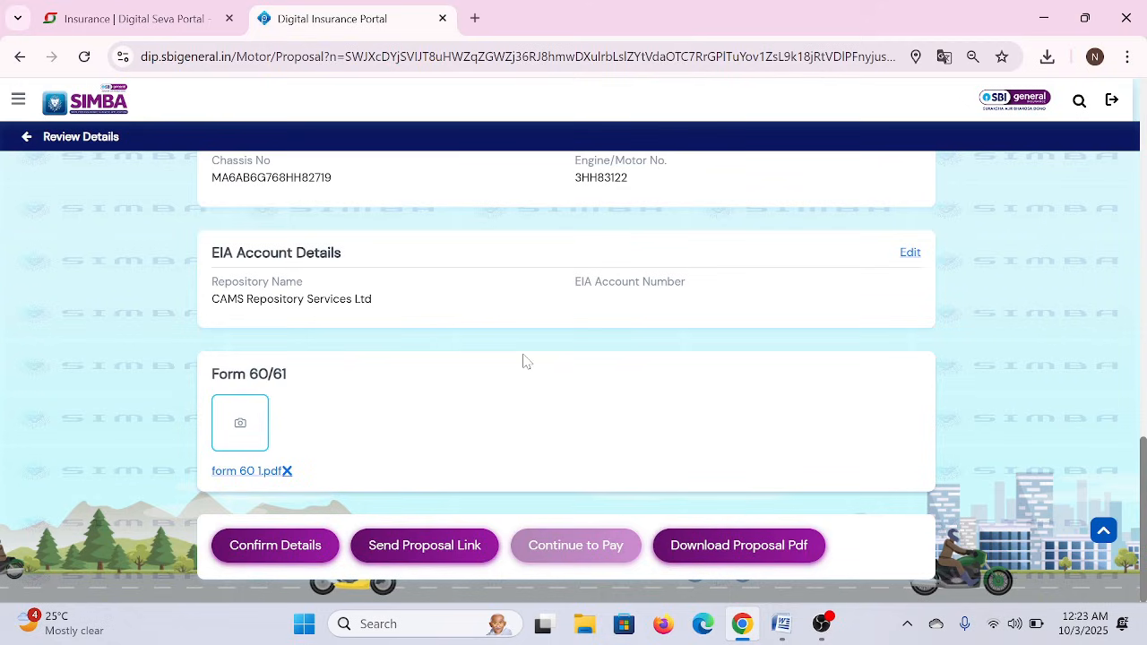
scroll(527, 361, "up", 15)
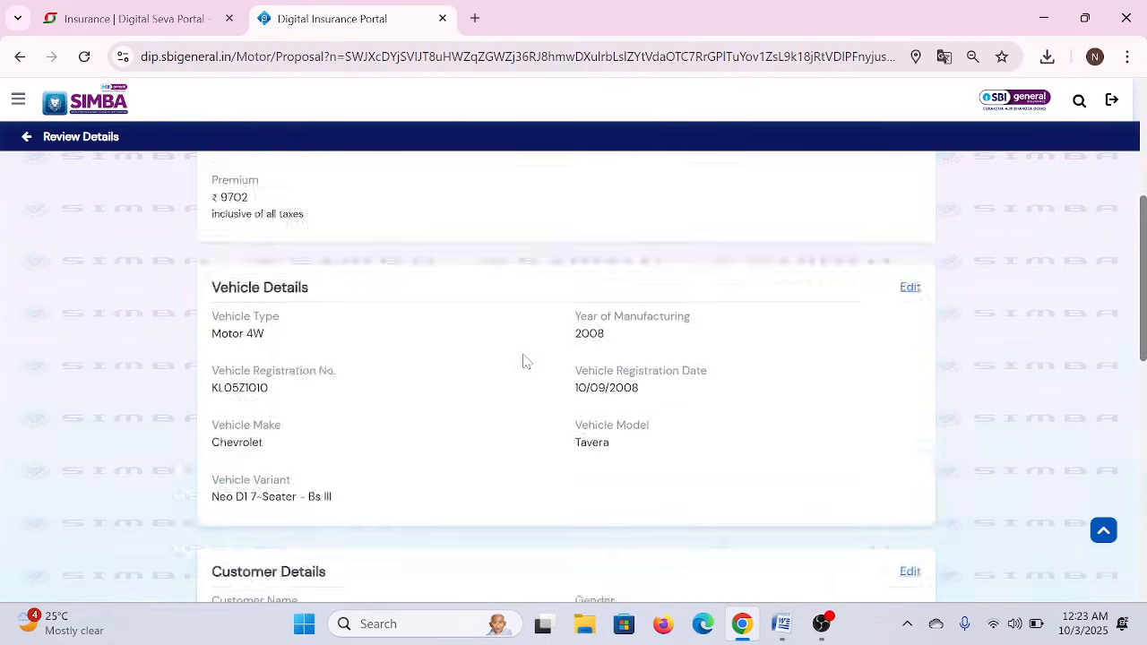
scroll(526, 361, "down", 15)
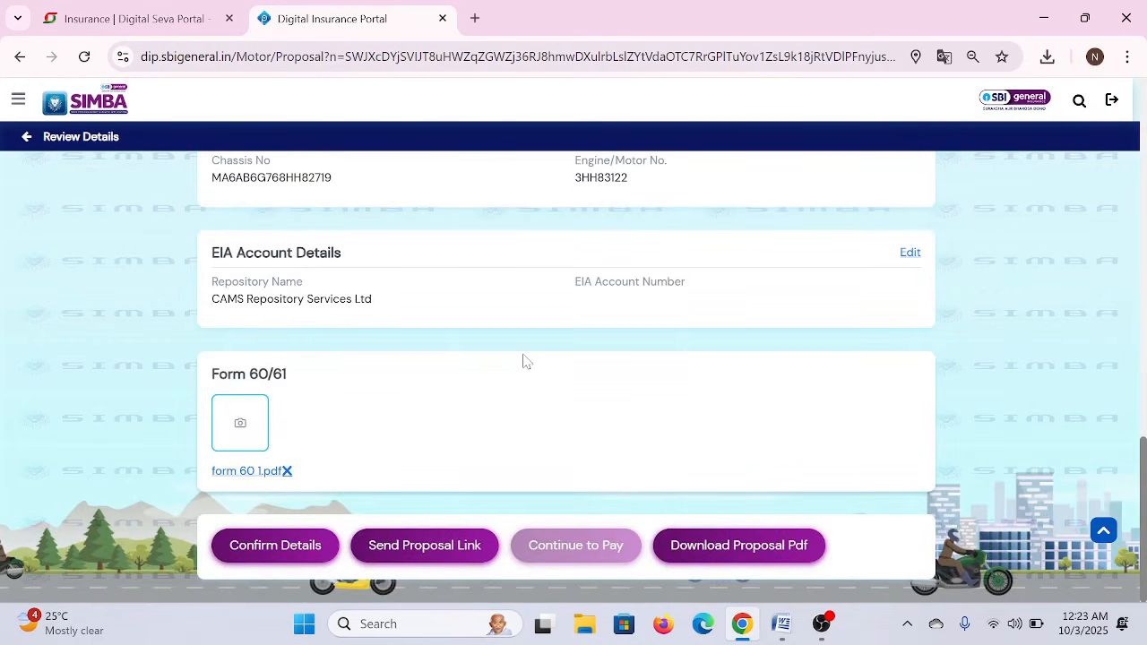
left_click(822, 627)
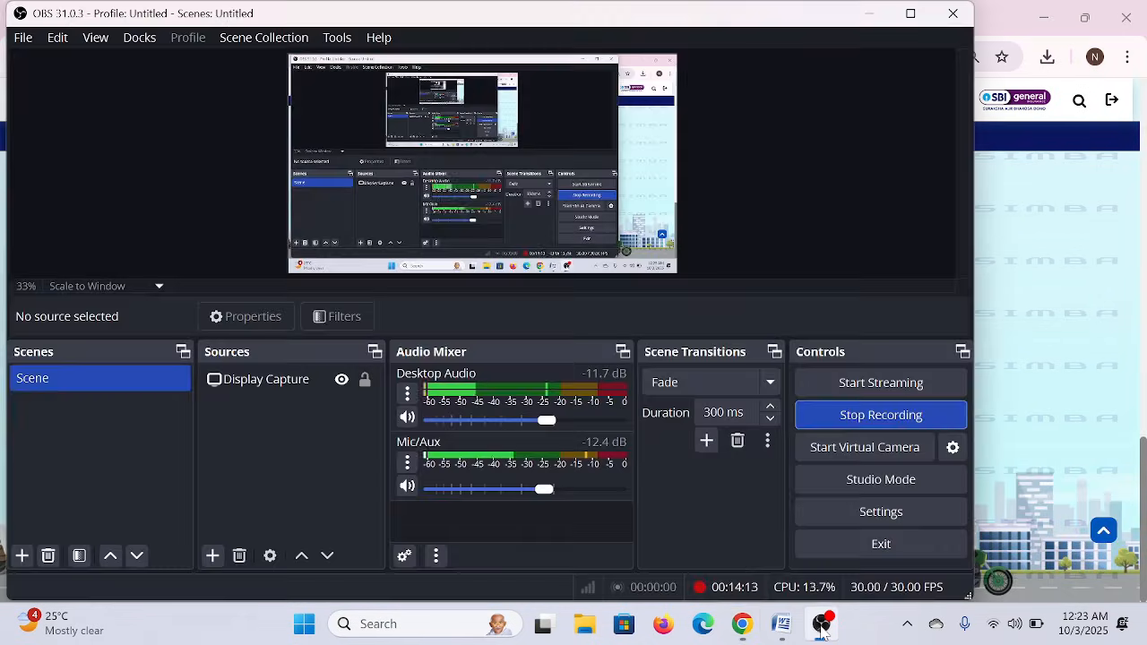